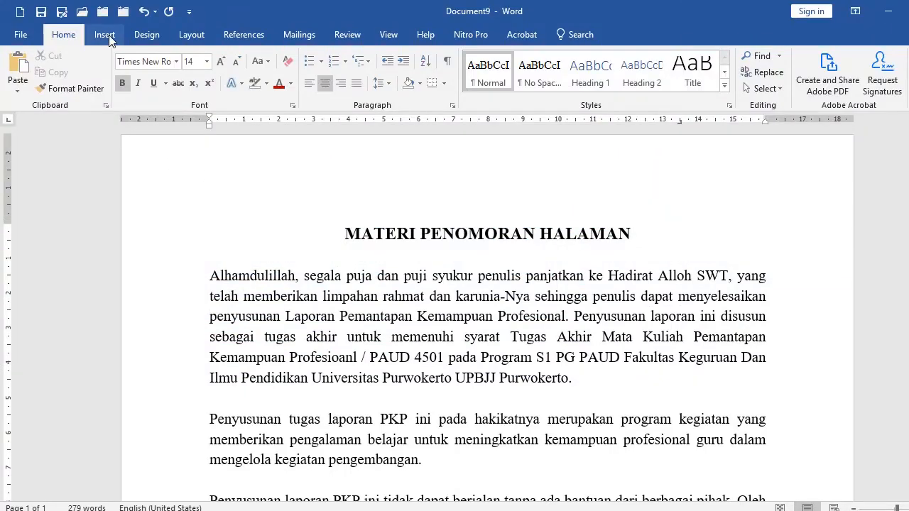
Insert a Plain Number 2 page number centered at the bottom of the page, then leave footer editing.
left_click(107, 36)
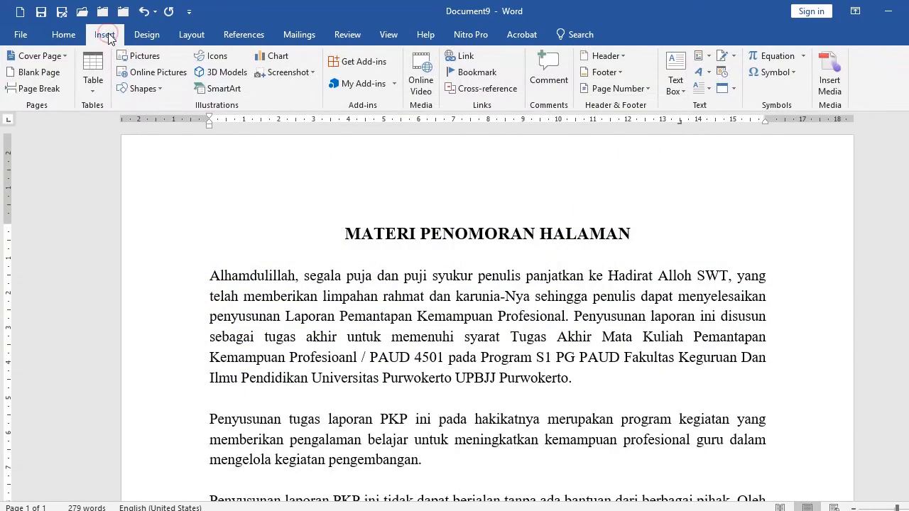
left_click(625, 88)
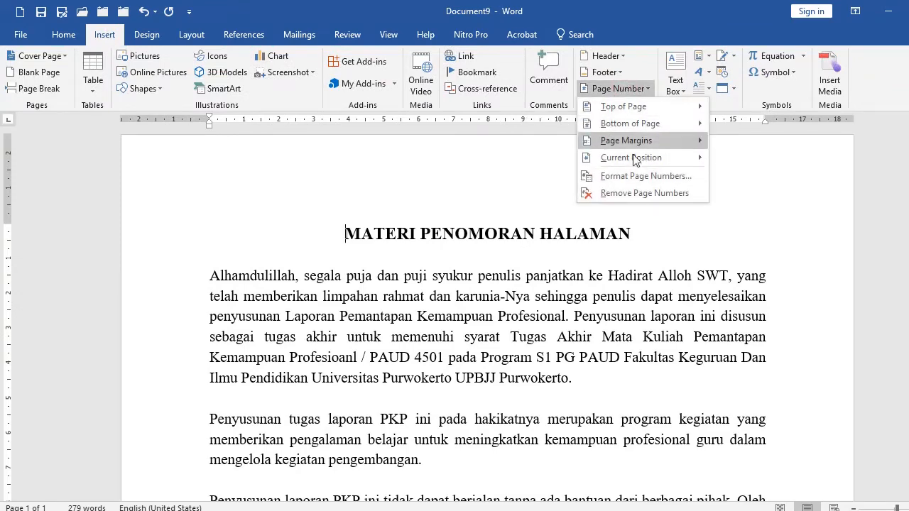
mouse_move(632, 110)
mouse_move(628, 126)
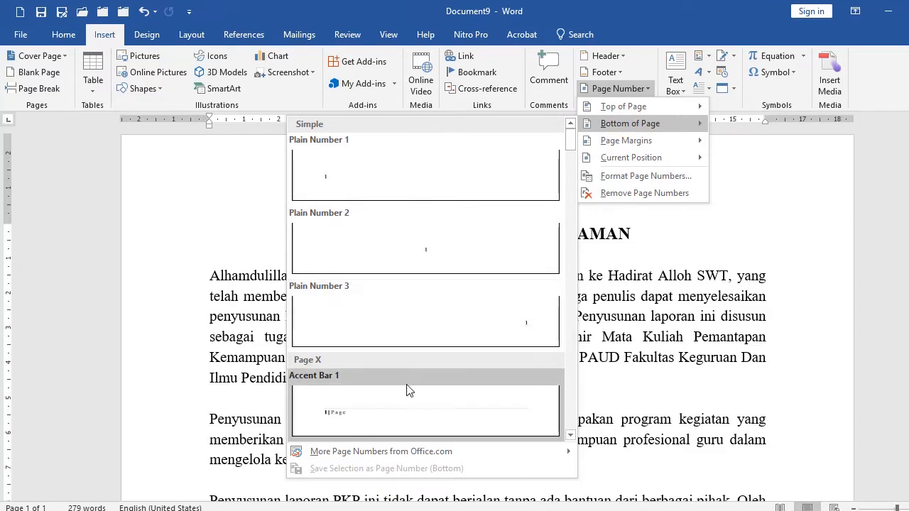
left_click(419, 245)
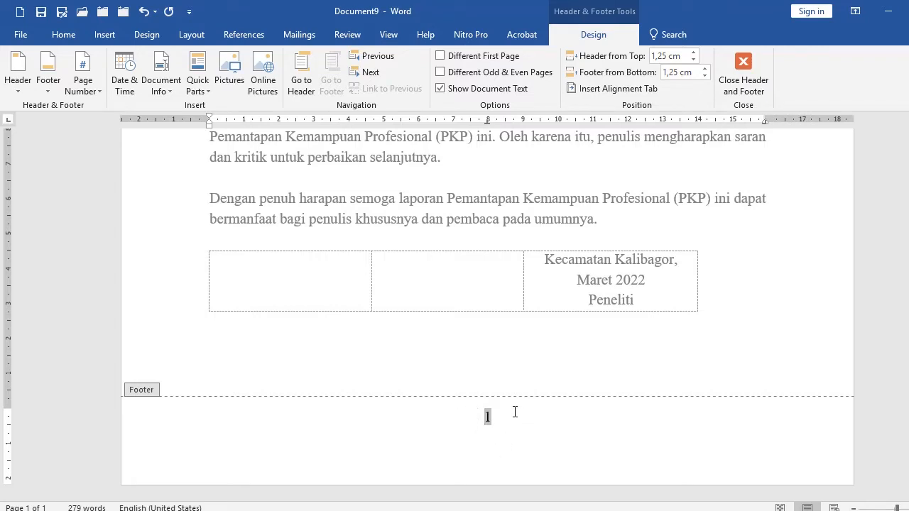
double_click(419, 367)
Scroll through the document body to review its paragraphs and text.
scroll(320, 305, "up", 6)
left_click(318, 279)
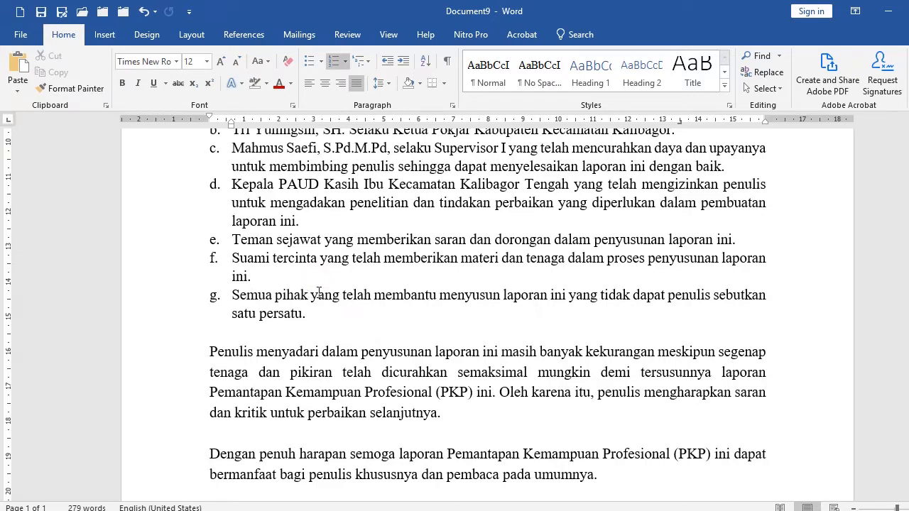
scroll(318, 293, "up", 5)
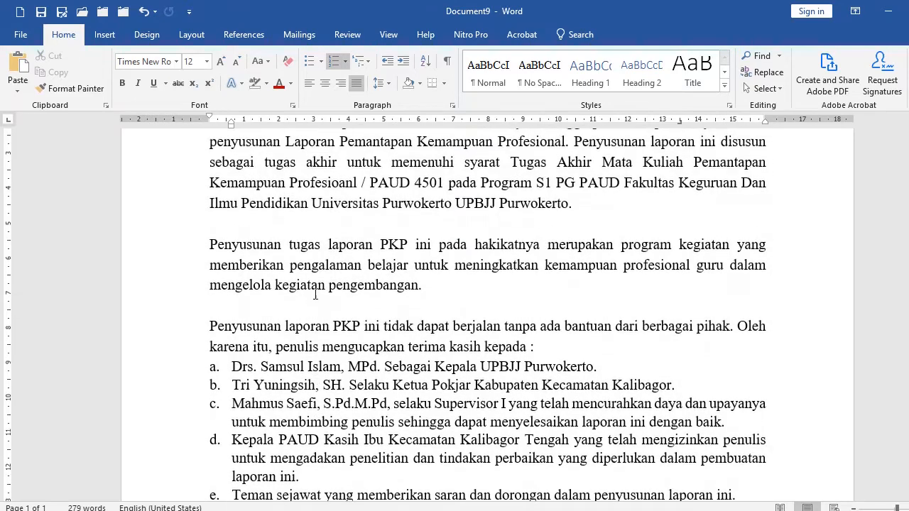
scroll(277, 254, "up", 4)
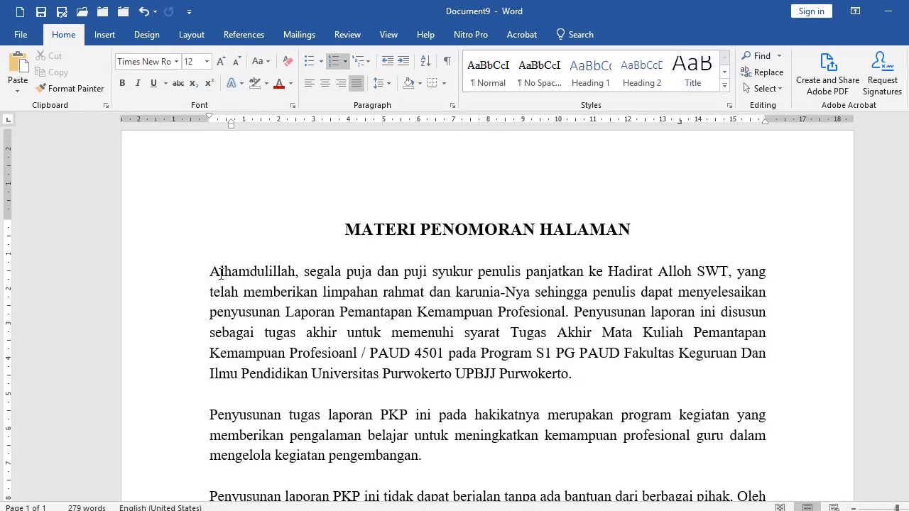
left_click_drag(219, 272, 209, 272)
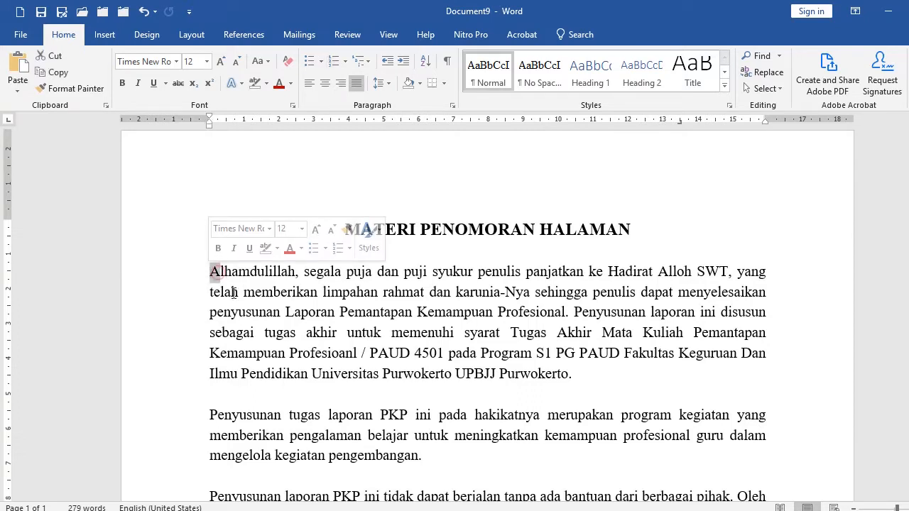
left_click(303, 269)
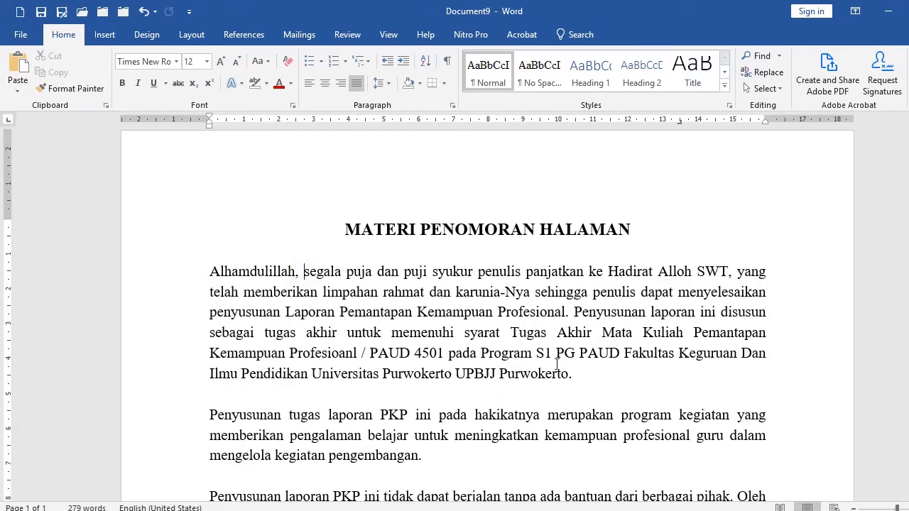
left_click(571, 313)
double_click(570, 318)
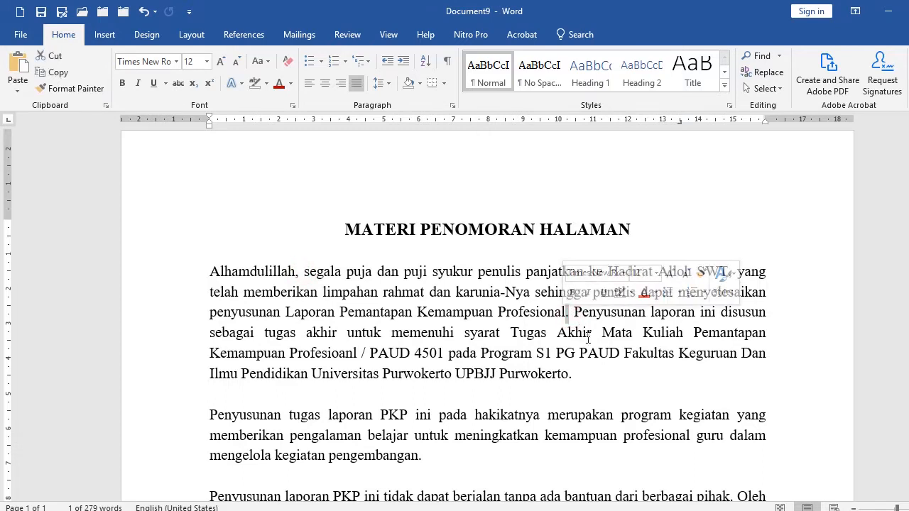
left_click(588, 335)
left_click(585, 379)
scroll(584, 379, "down", 2)
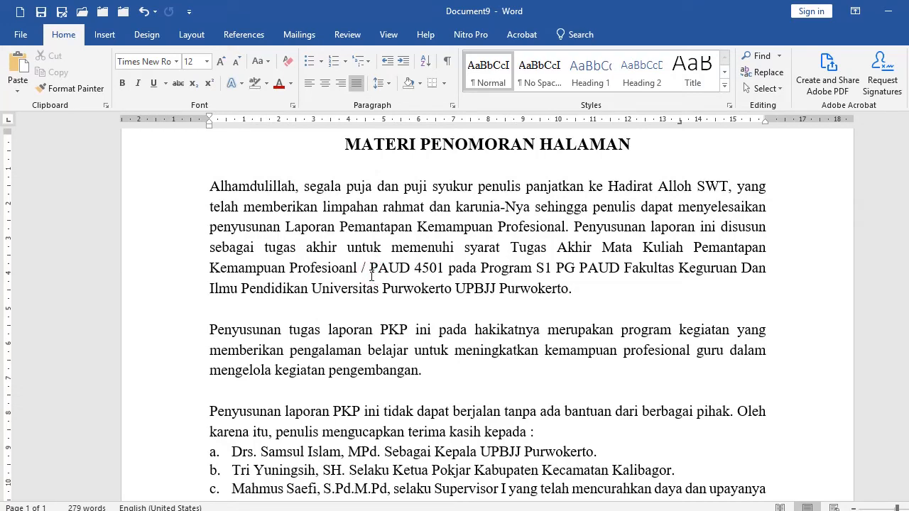
scroll(396, 307, "down", 2)
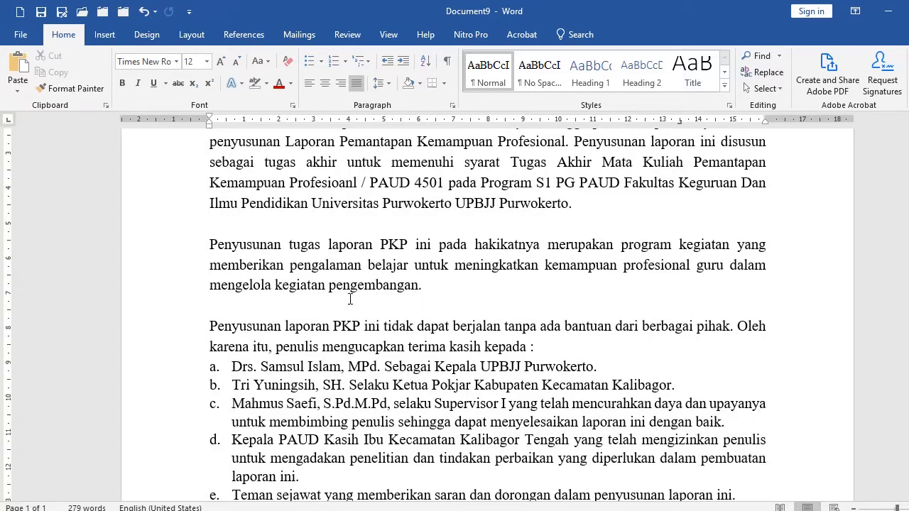
left_click(441, 283)
scroll(373, 314, "down", 12)
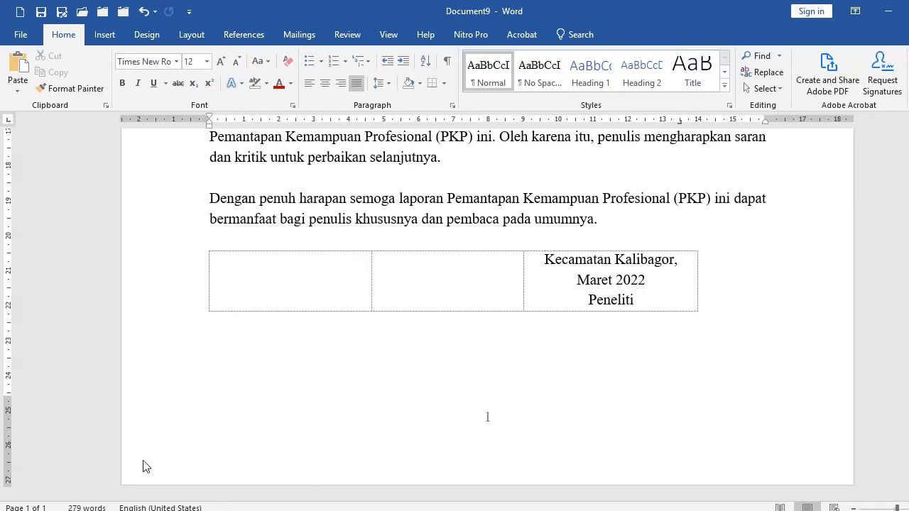
Open the header and footer area, scroll down to the footer page number, and close it again.
scroll(154, 405, "up", 10)
scroll(176, 344, "up", 5)
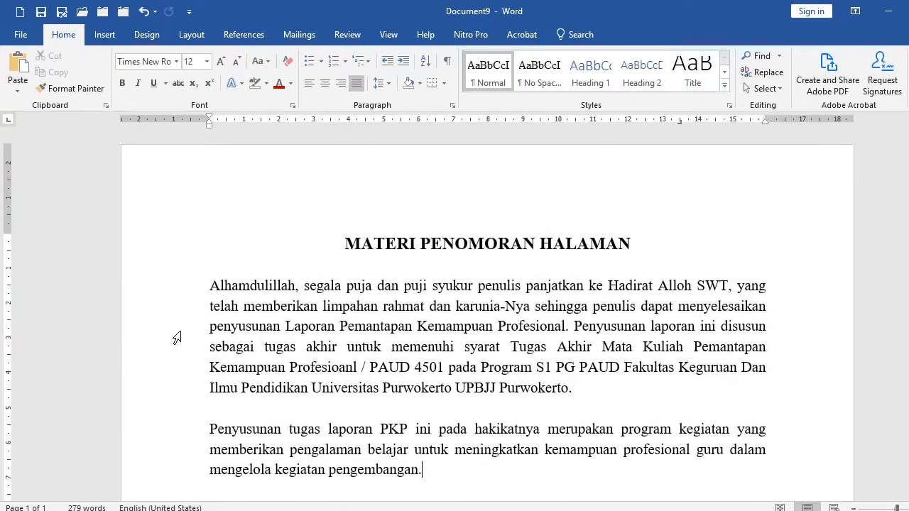
double_click(137, 188)
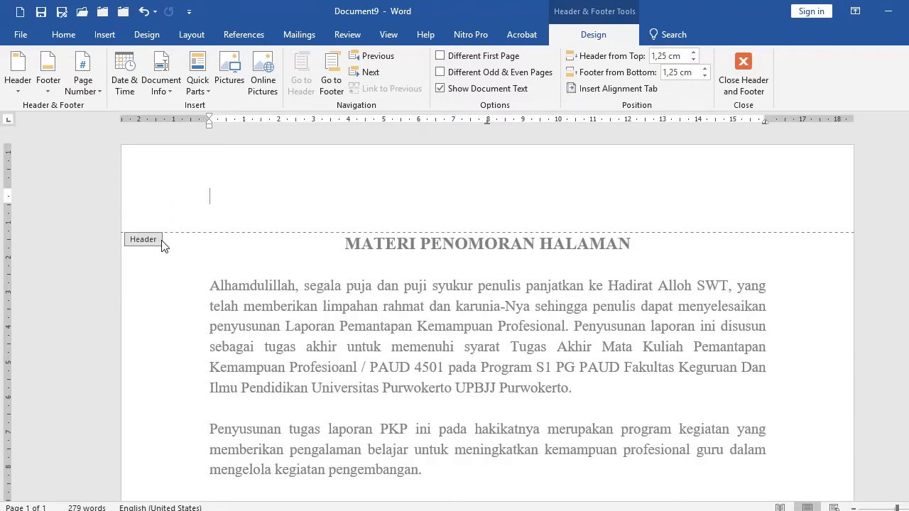
scroll(162, 247, "down", 10)
scroll(162, 246, "down", 5)
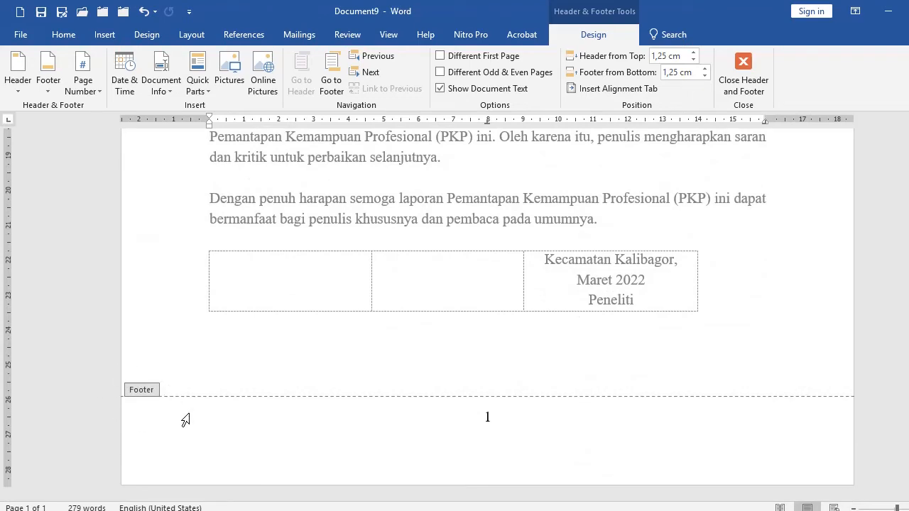
double_click(170, 365)
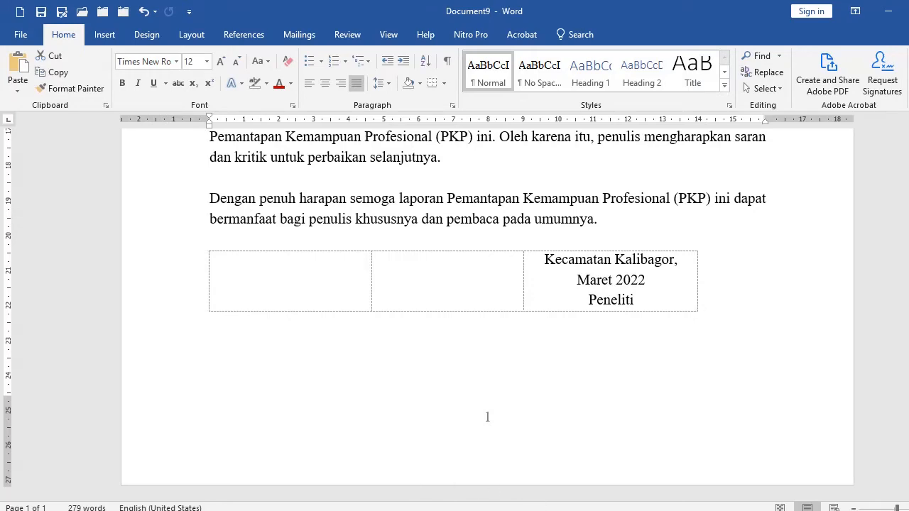
Switch to Mahir Word Lanjutan.docx and set the roman page number in the Section 1 footer to font size 26.
mouse_move(478, 494)
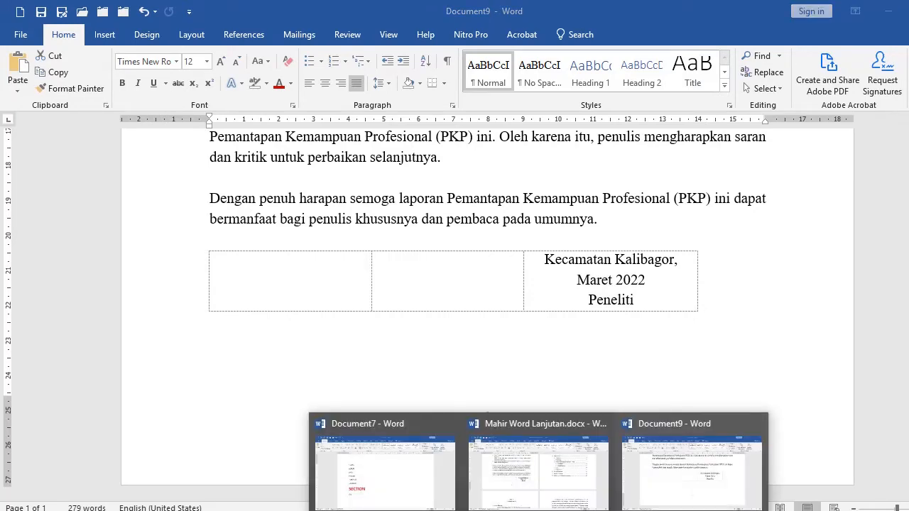
left_click(538, 462)
double_click(110, 321)
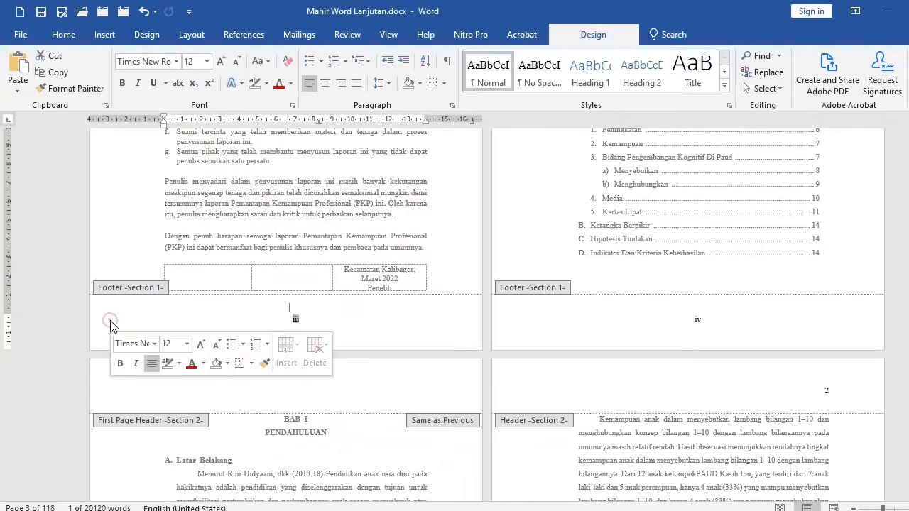
left_click(63, 34)
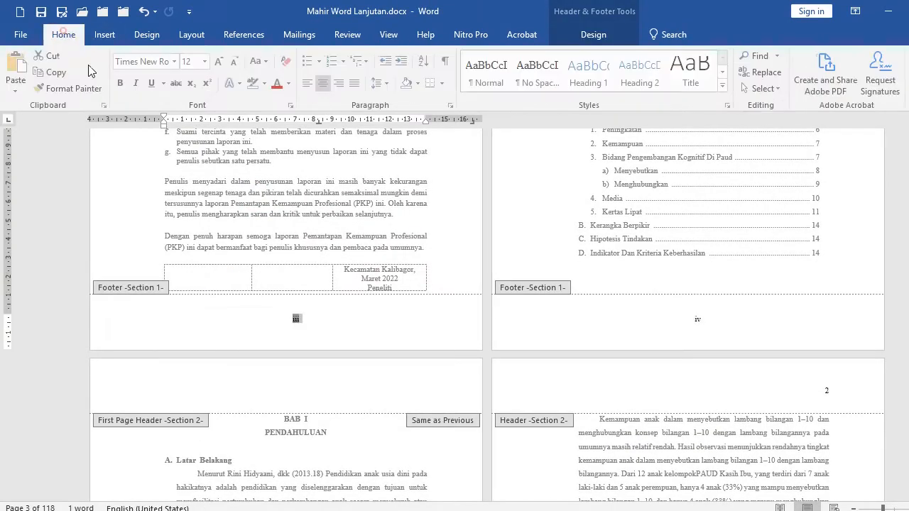
left_click(204, 62)
left_click(192, 231)
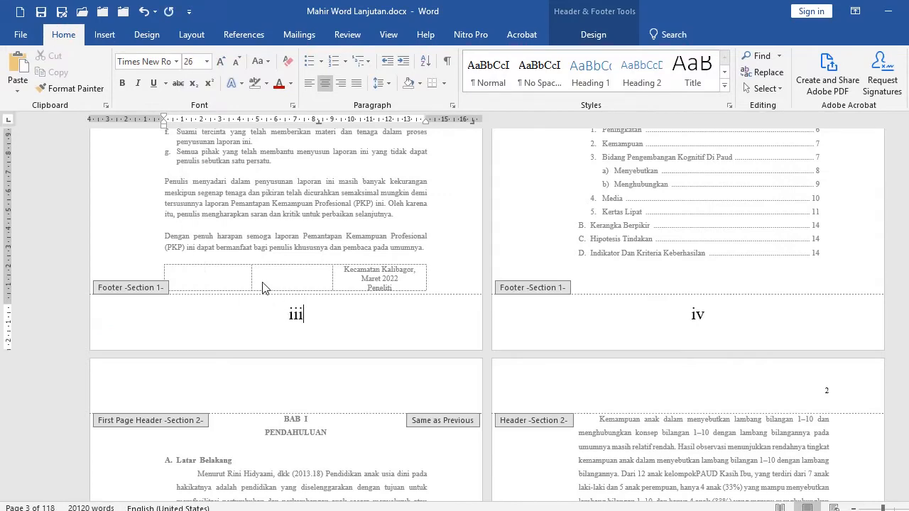
Set the page number in the Section 2 first-page footer to font size 28 and leave footer editing.
scroll(325, 313, "down", 15)
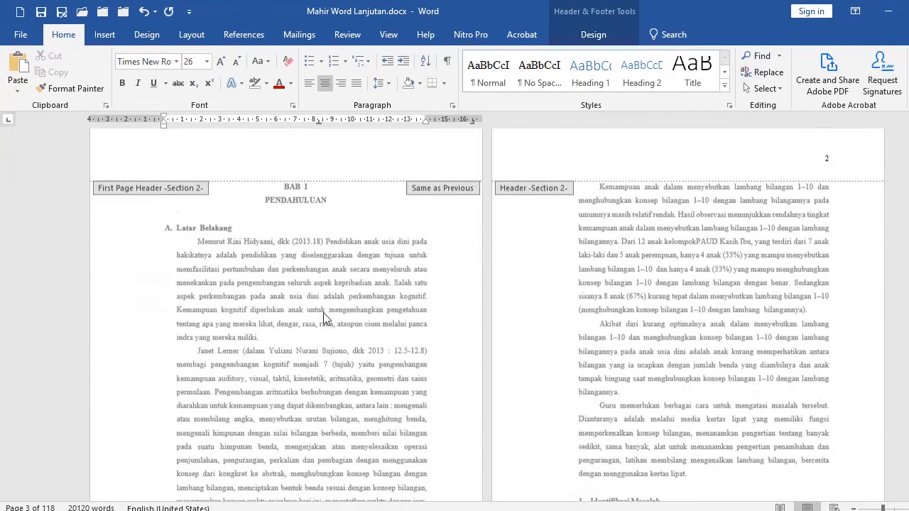
left_click(99, 366)
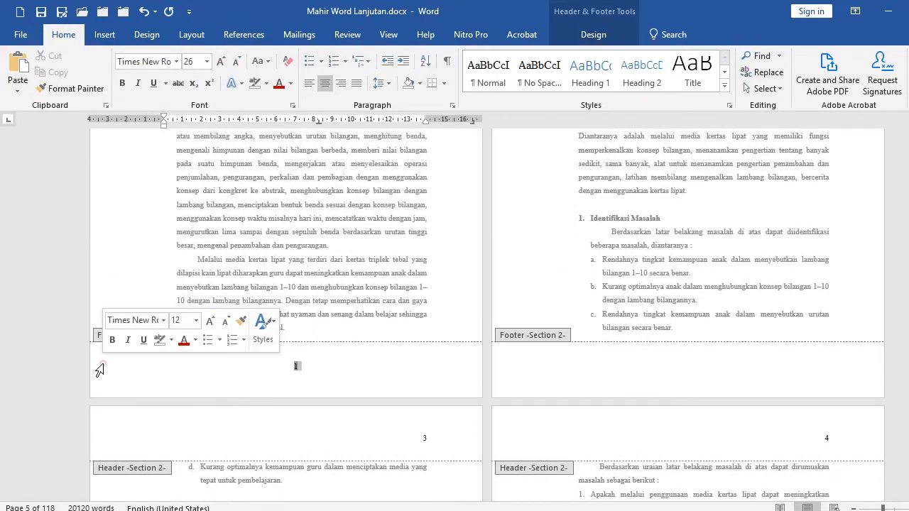
left_click(207, 62)
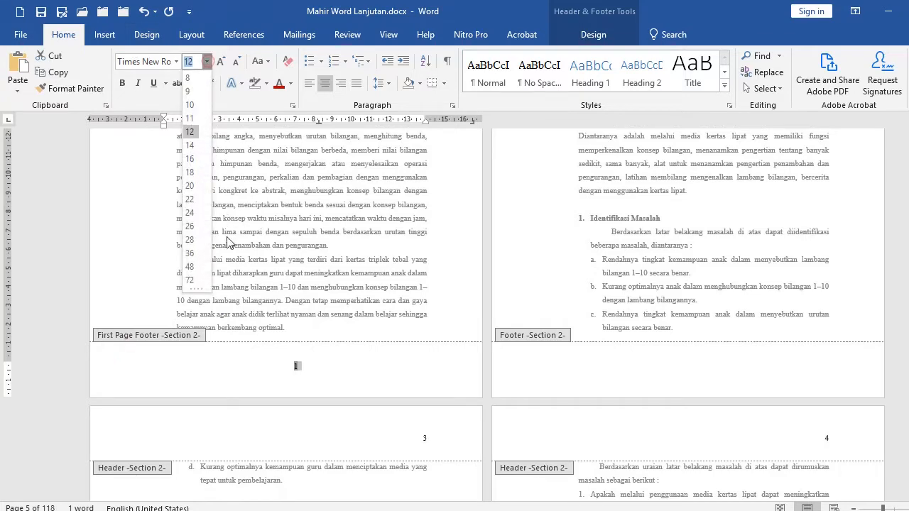
left_click(191, 242)
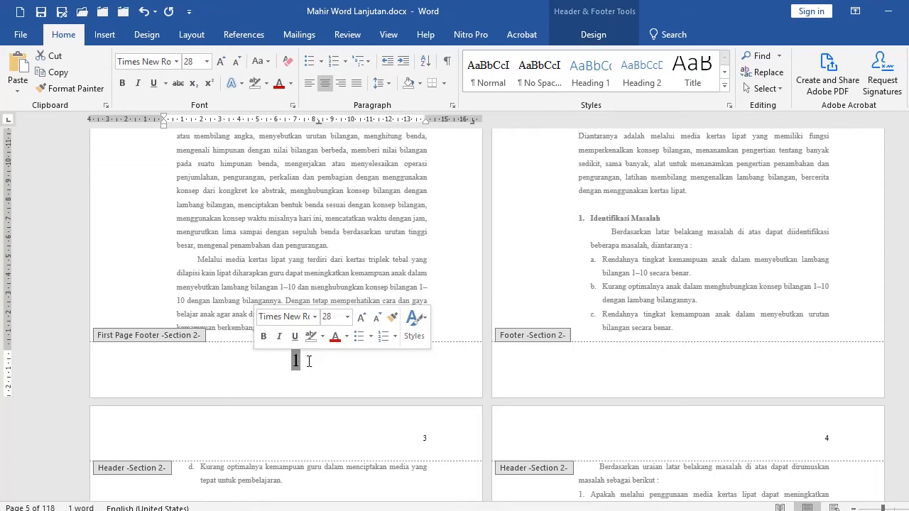
double_click(115, 360)
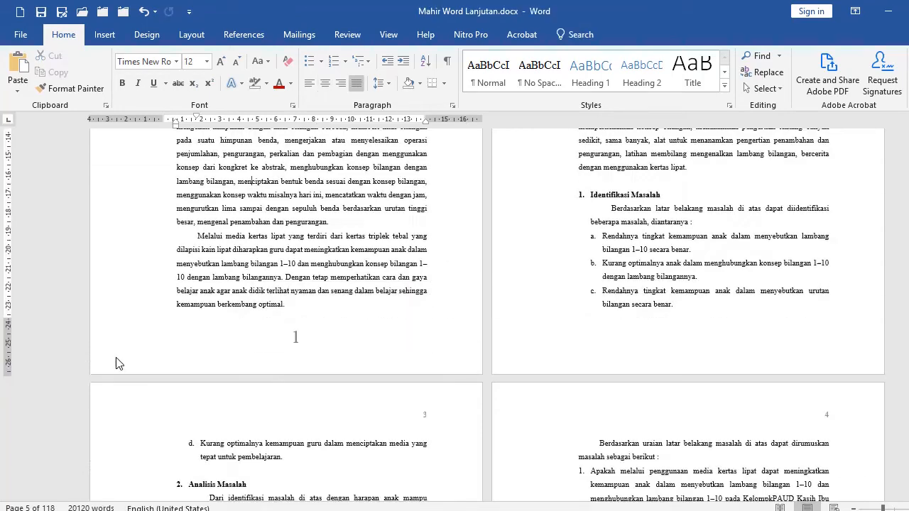
Reopen the footer area and scroll up to review the page numbers of the earlier section.
double_click(118, 355)
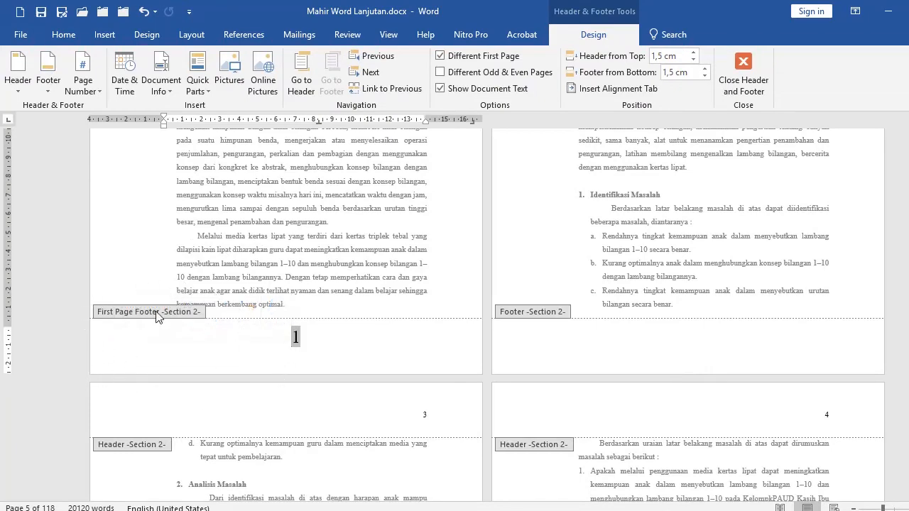
scroll(234, 331, "up", 5)
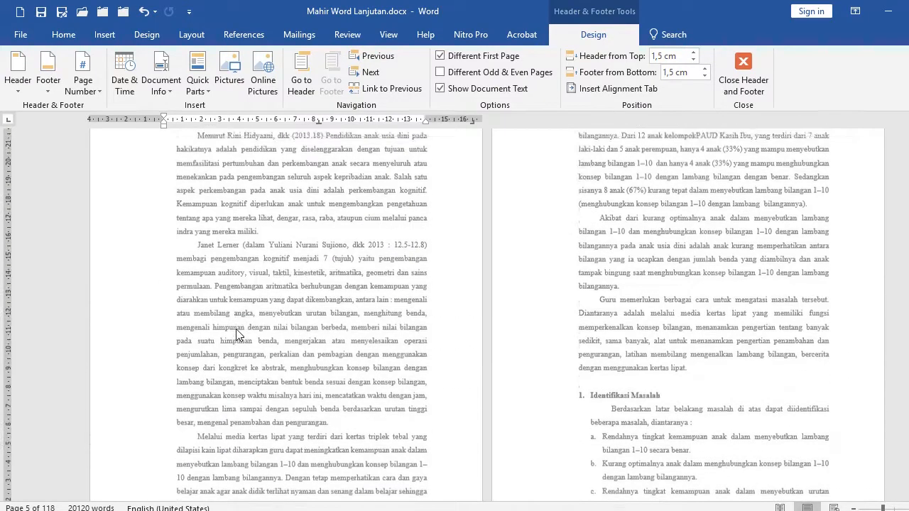
scroll(238, 334, "up", 2)
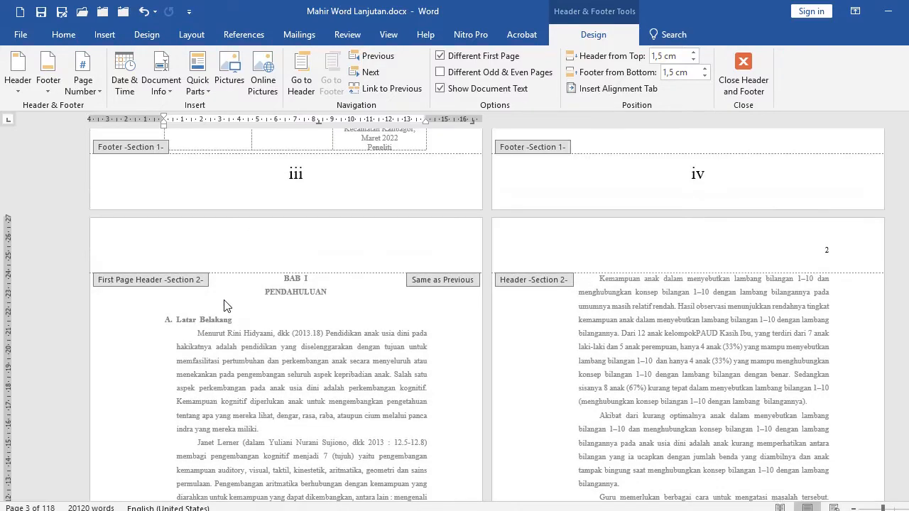
scroll(322, 235, "up", 1)
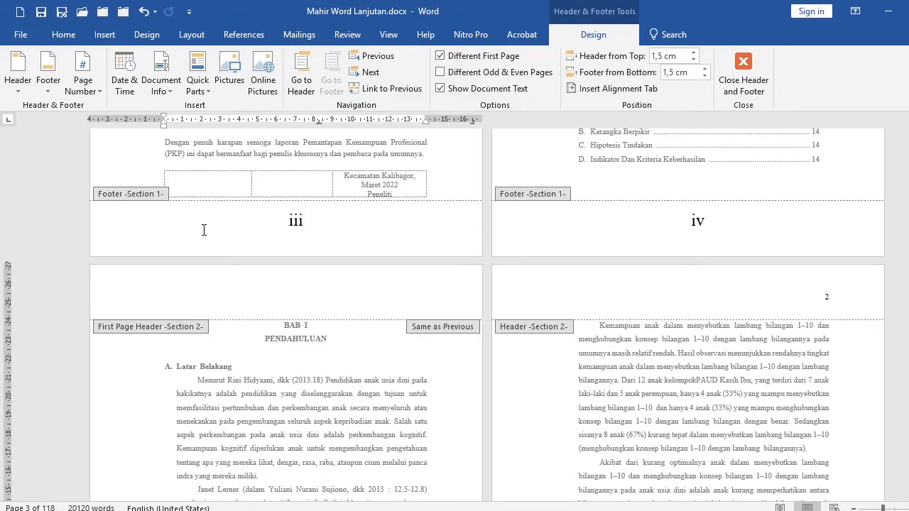
Switch to Document9, open its footer, and set the page number format to i, ii, iii.
left_click(538, 510)
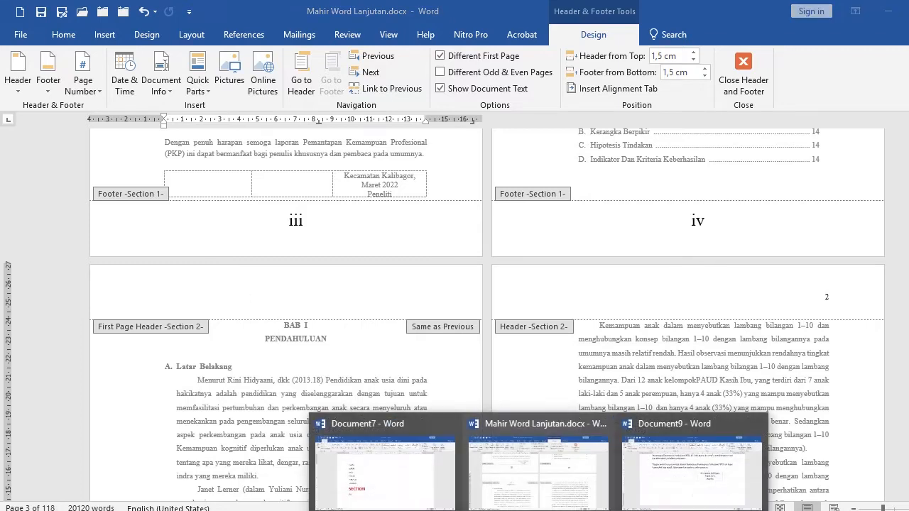
left_click(540, 476)
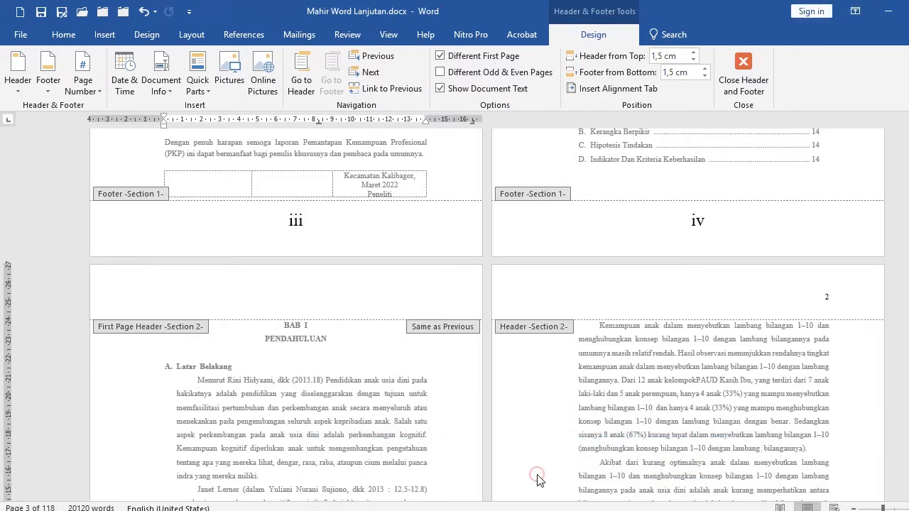
left_click(538, 510)
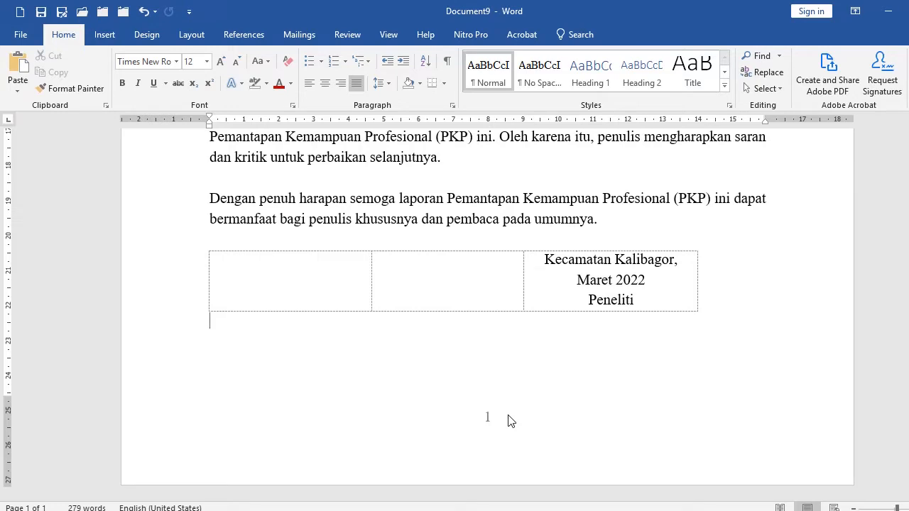
double_click(160, 437)
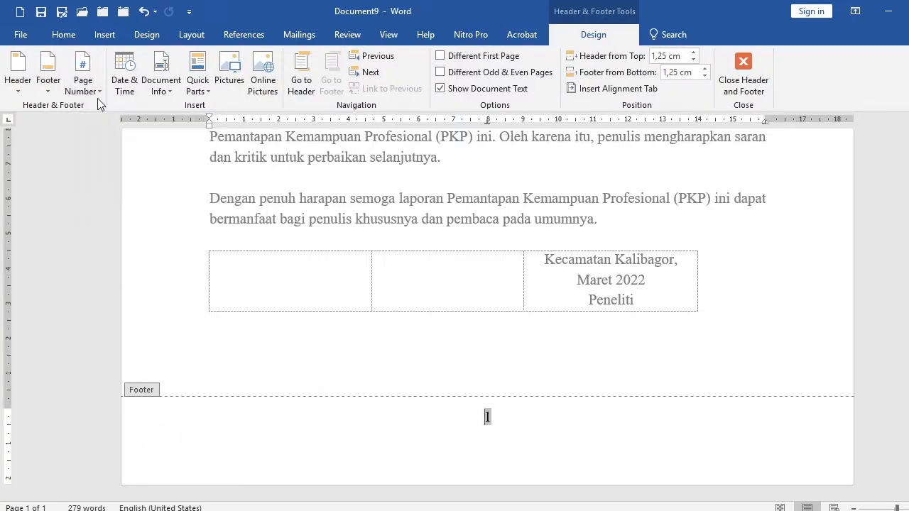
left_click(101, 92)
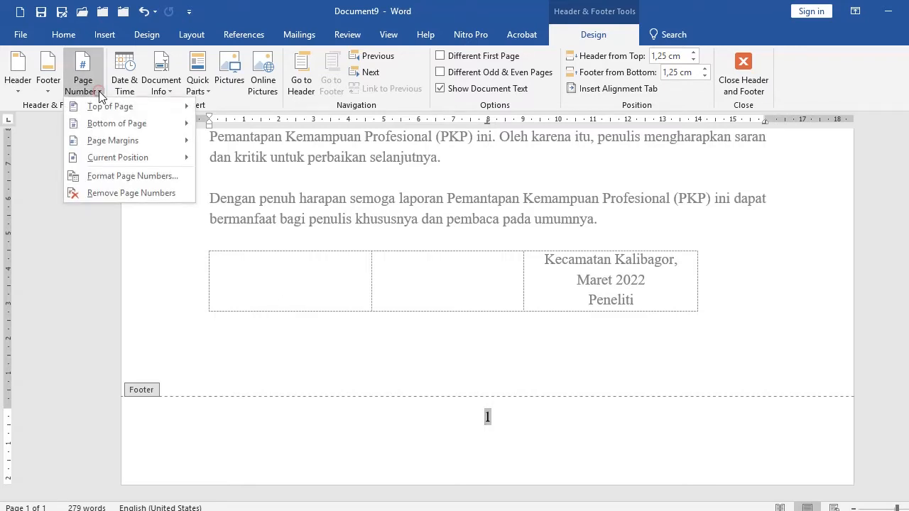
left_click(115, 179)
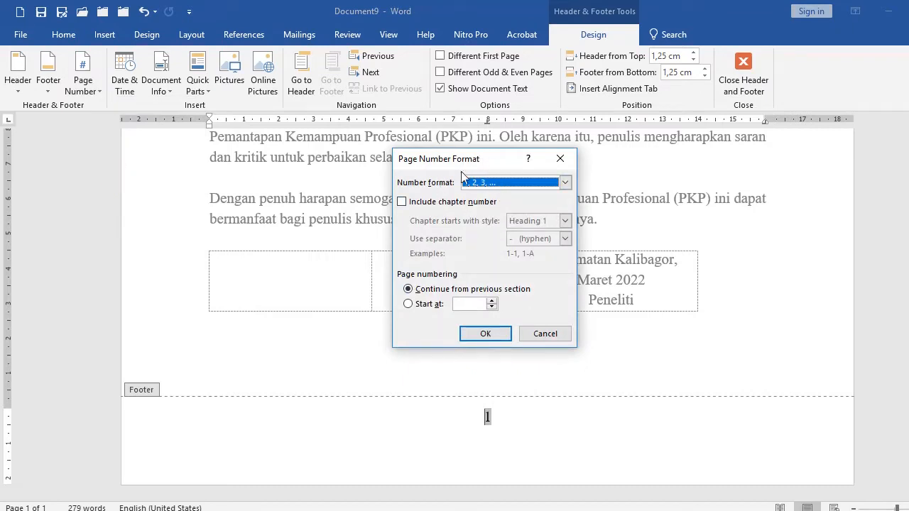
left_click(566, 182)
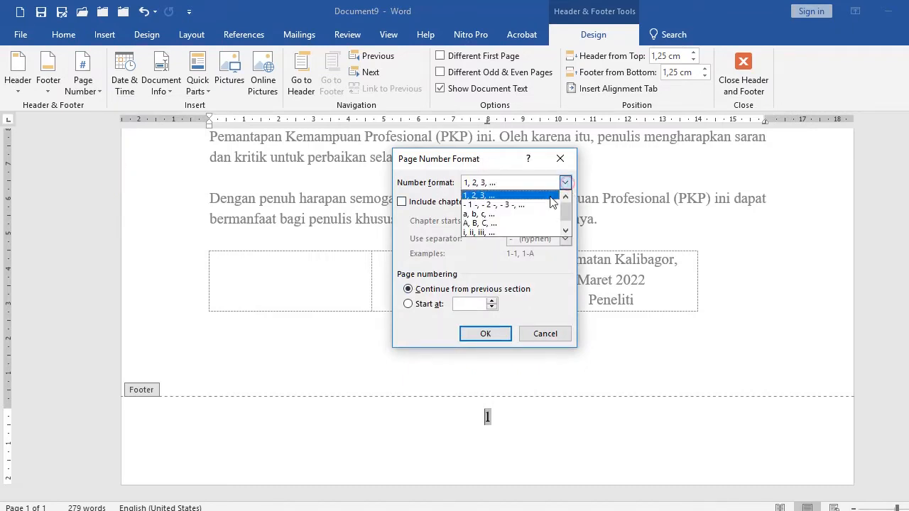
left_click(495, 233)
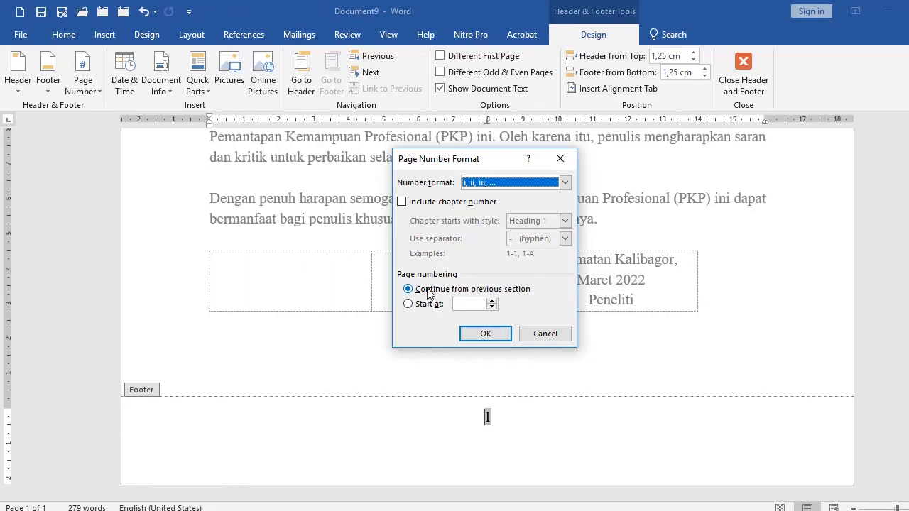
left_click(482, 333)
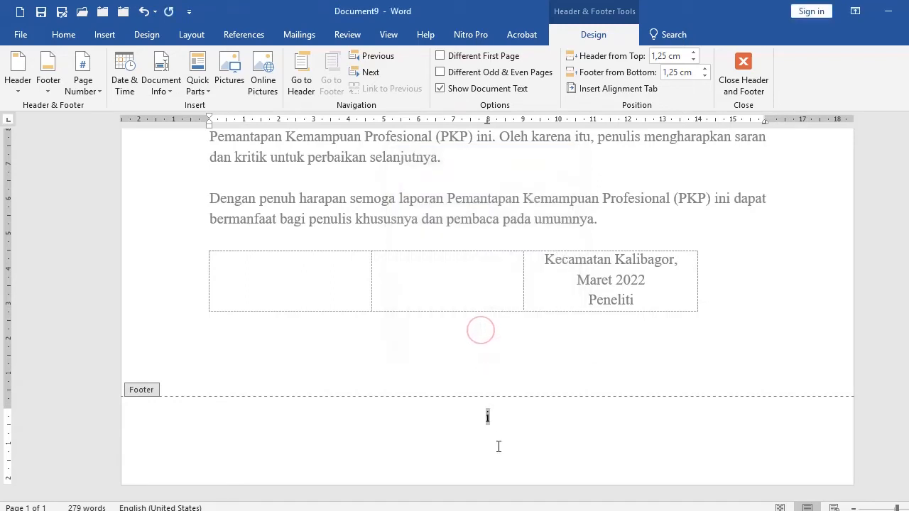
Leave the footer and insert a page break after the signature table to start a new page.
left_click(511, 422)
double_click(367, 360)
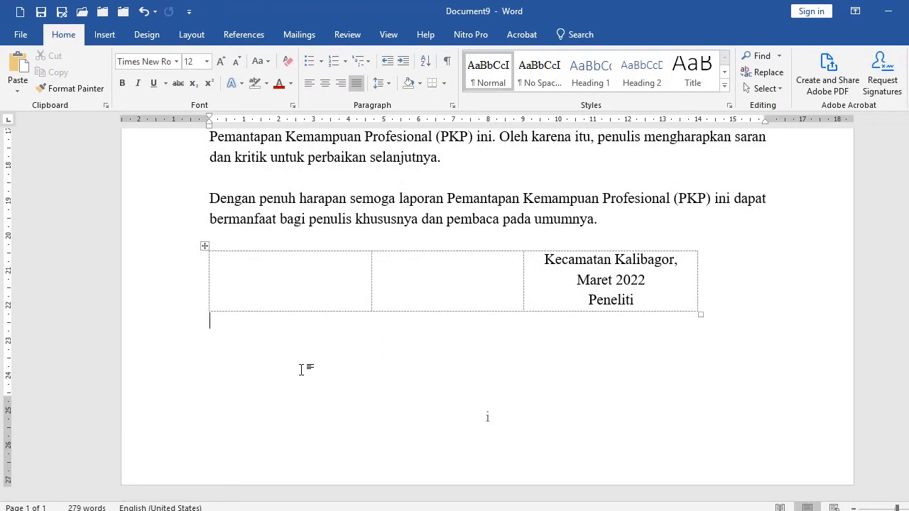
key("ctrl+Return")
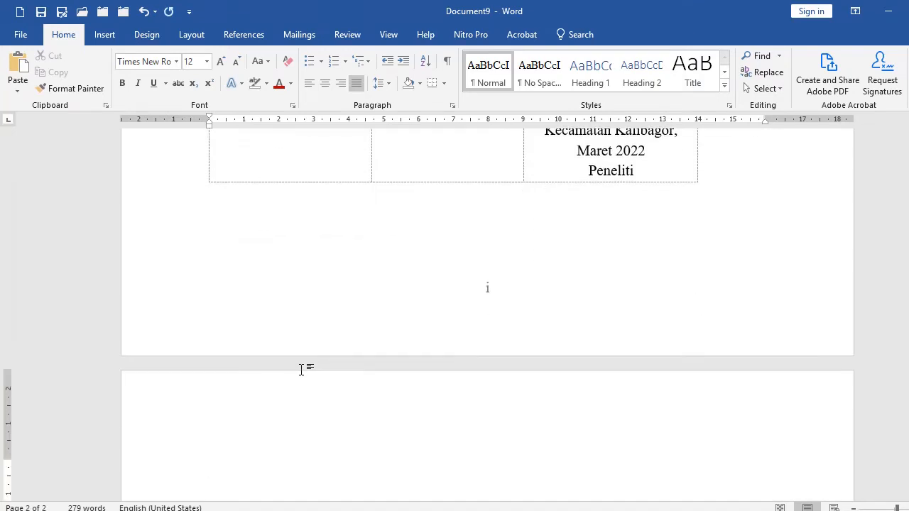
scroll(412, 365, "down", 10)
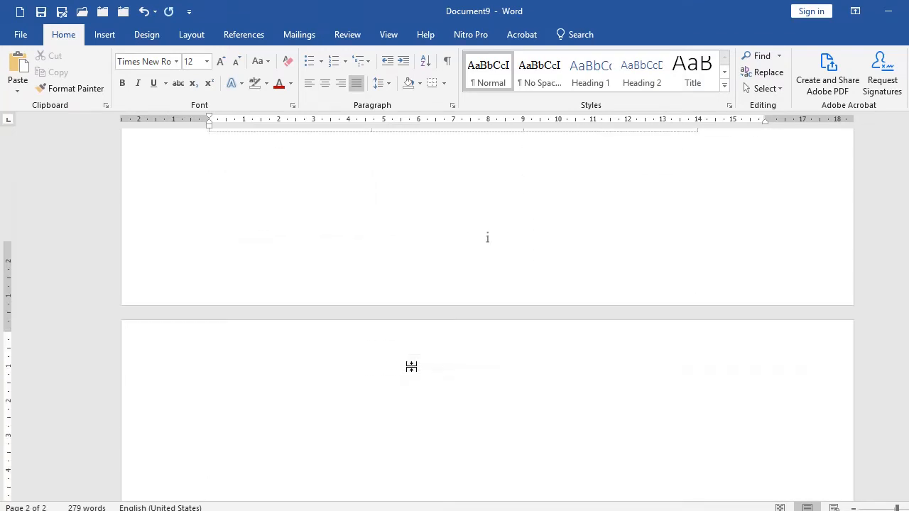
scroll(412, 365, "down", 3)
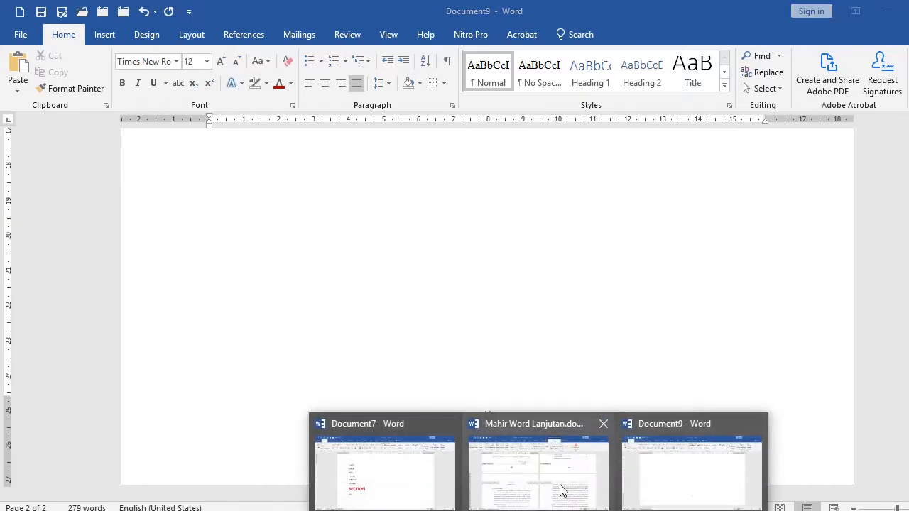
Copy the DAFTAR ISI table of contents from Mahir Word Lanjutan.docx and paste it onto Document9's second page.
left_click(559, 490)
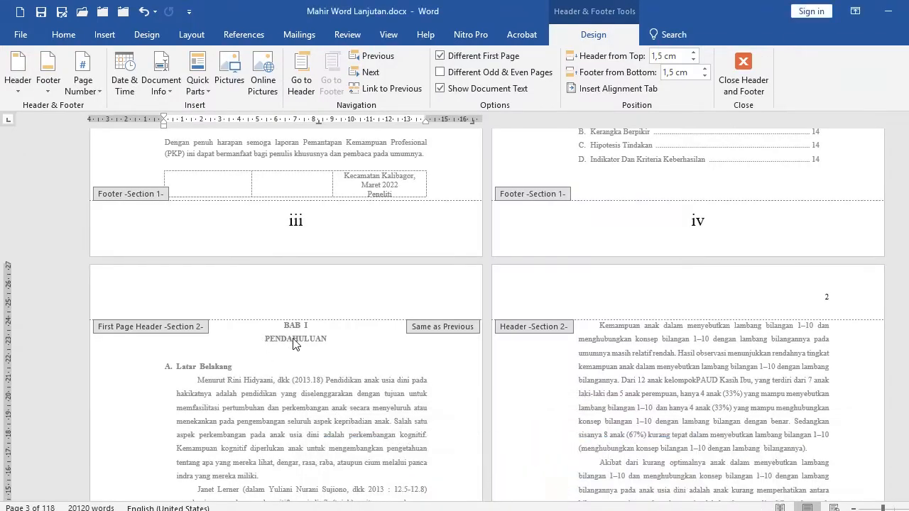
scroll(582, 327, "up", 3)
scroll(582, 327, "up", 5)
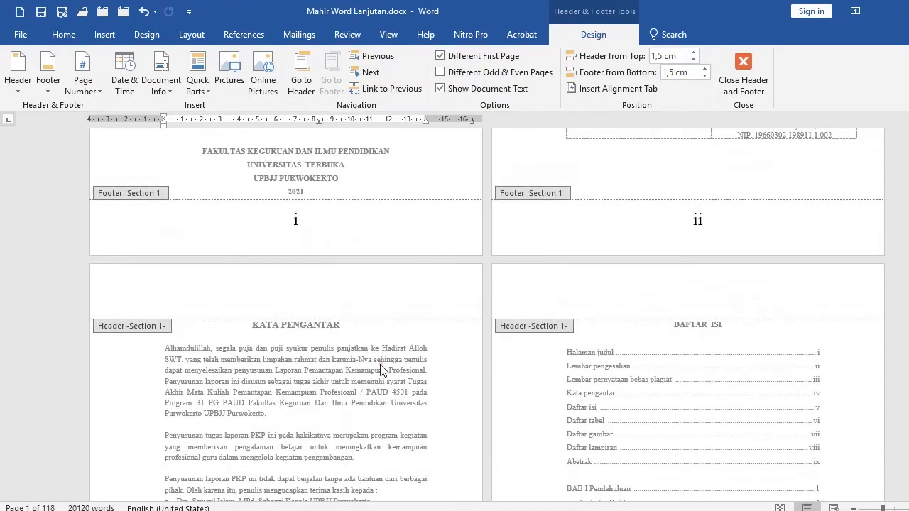
double_click(702, 363)
left_click(669, 324)
scroll(813, 380, "down", 4)
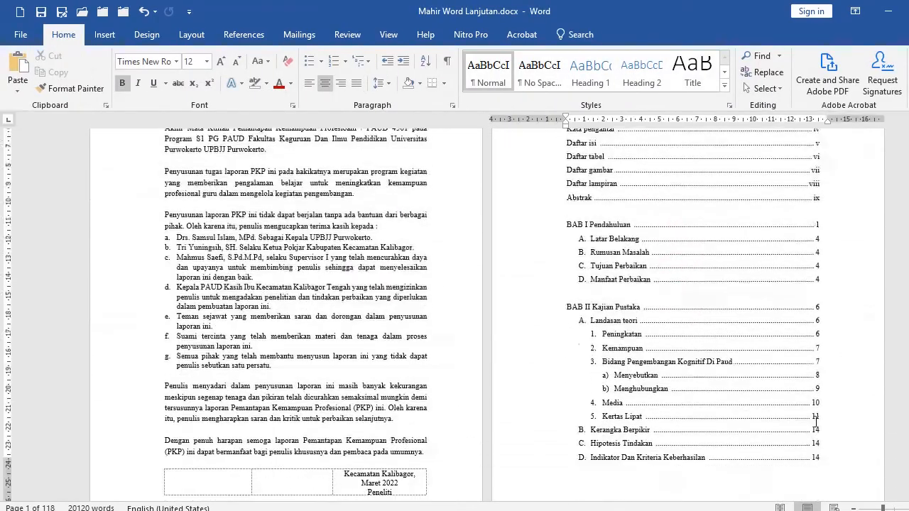
left_click(826, 399, "shift")
key("ctrl+c")
left_click(686, 495)
key("ctrl+v")
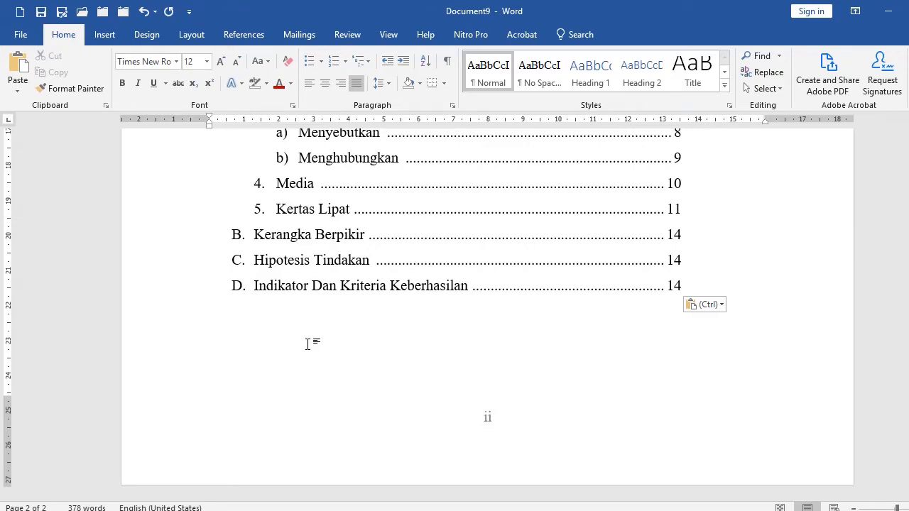
Insert a page break after the pasted table of contents.
key("ctrl+Return")
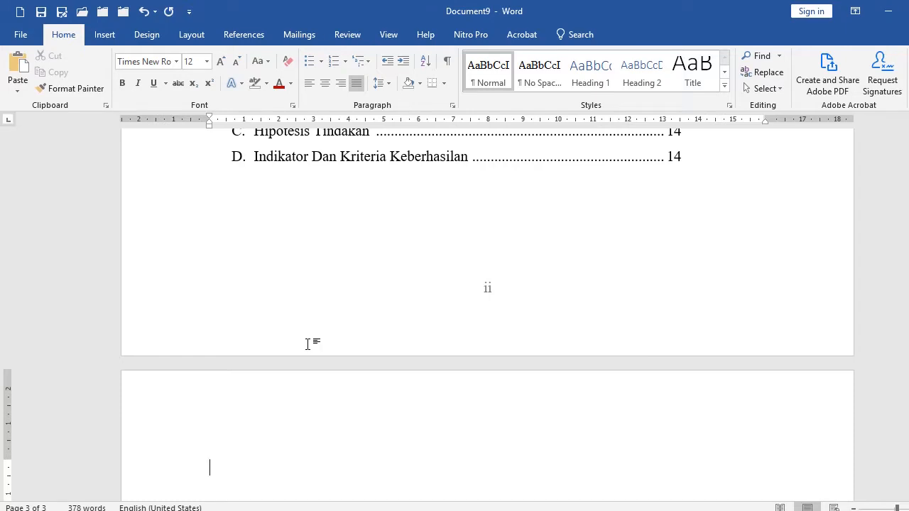
left_click(333, 382)
scroll(333, 382, "down", 3)
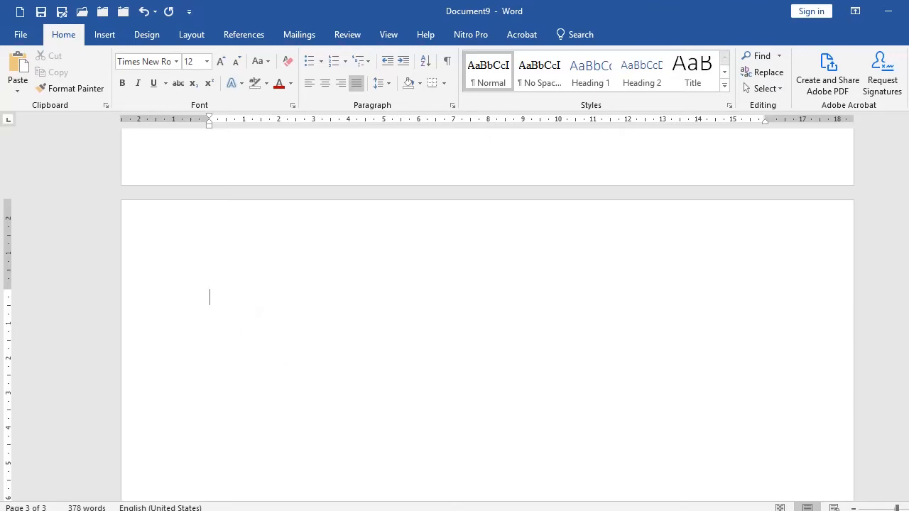
Copy the BAB I PENDAHULUAN text from Mahir Word Lanjutan.docx and paste it onto Document9's third page.
mouse_move(508, 508)
left_click(554, 477)
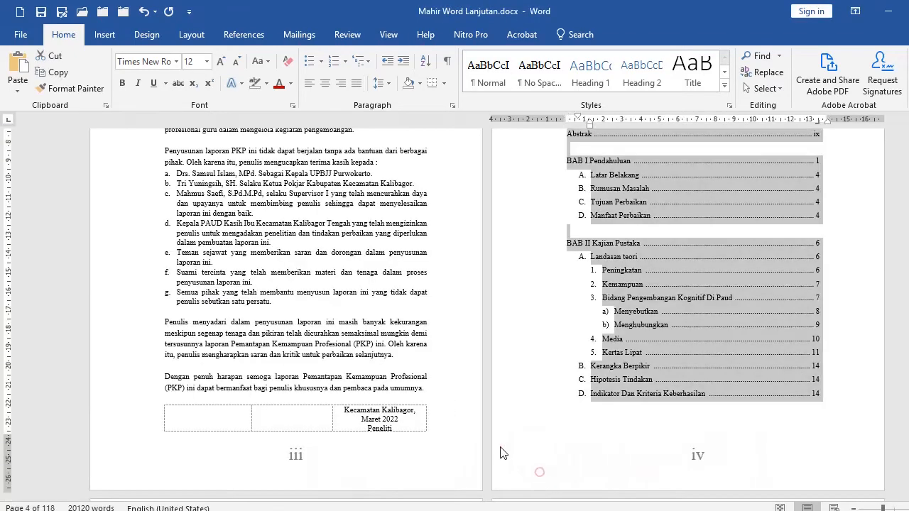
scroll(501, 453, "down", 6)
left_click(268, 307)
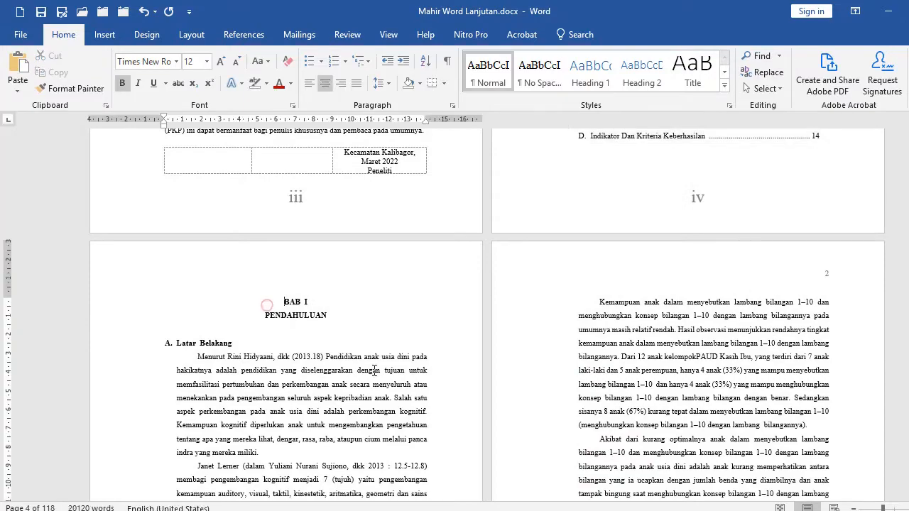
scroll(513, 395, "down", 8)
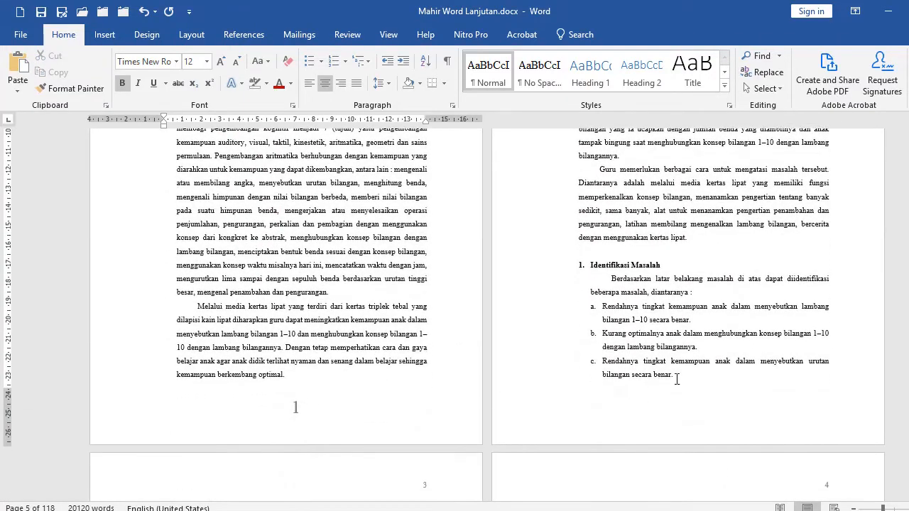
left_click(676, 379, "shift")
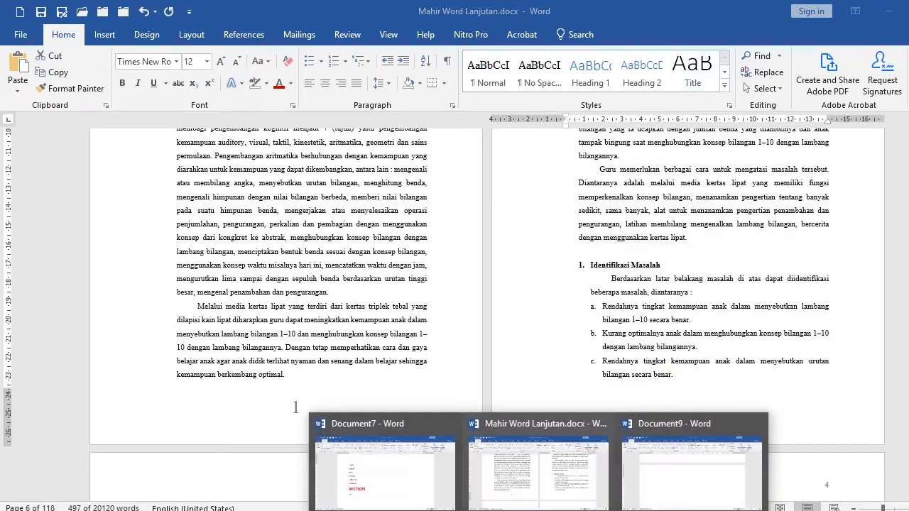
left_click(669, 481)
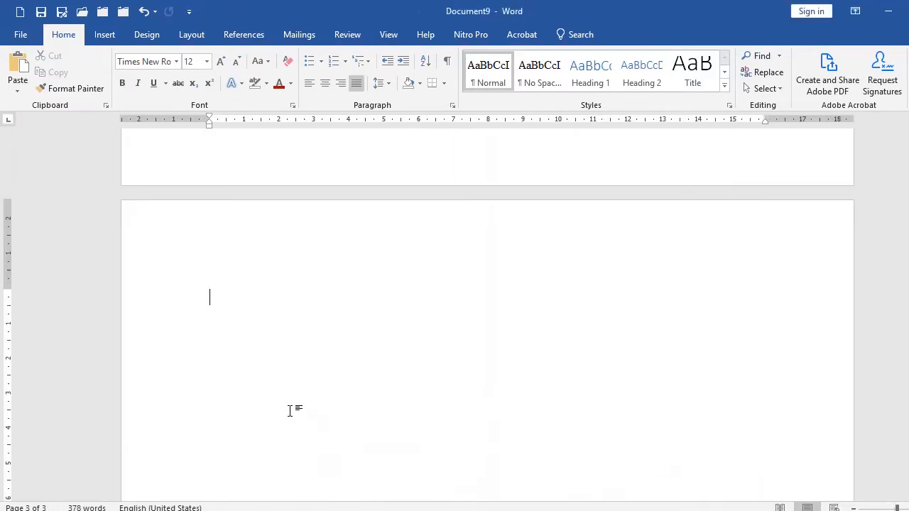
key("ctrl+v")
Open and close the header area around the chapter page and scroll to examine its page numbers.
scroll(205, 319, "up", 10)
double_click(189, 326)
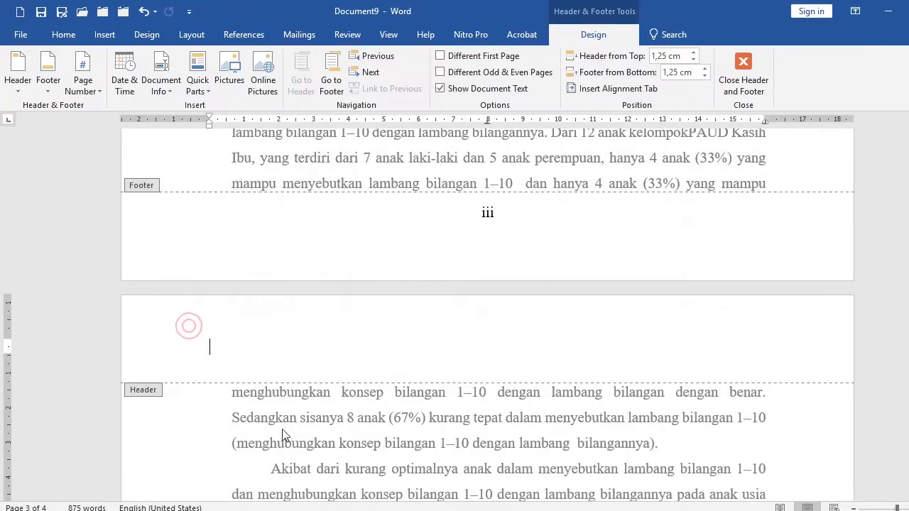
double_click(282, 434)
scroll(355, 391, "up", 15)
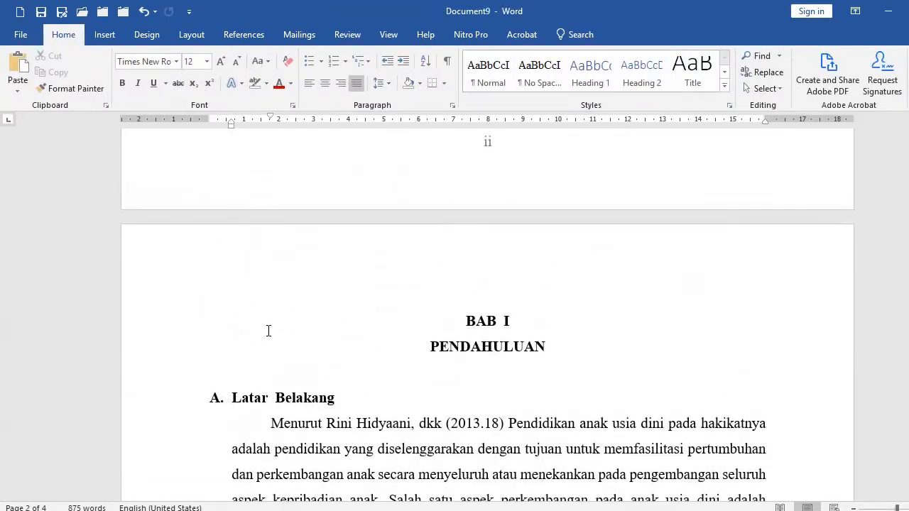
double_click(152, 301)
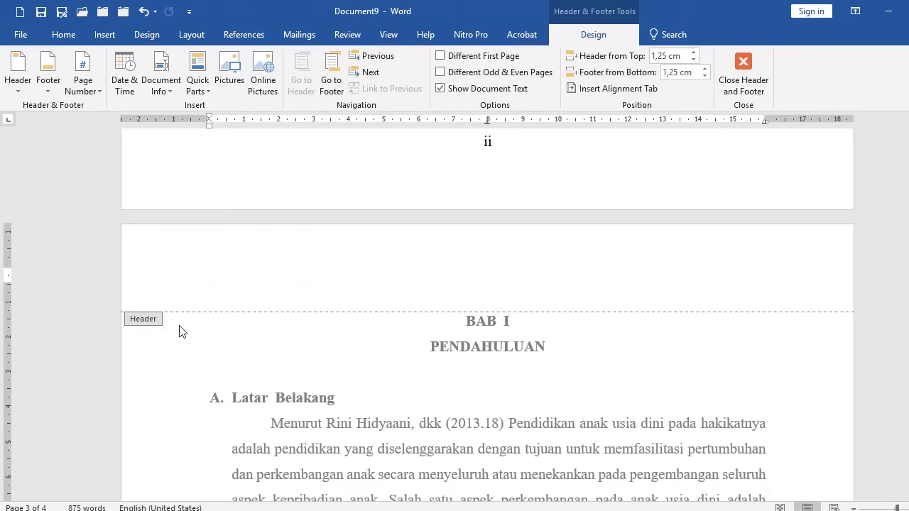
double_click(196, 338)
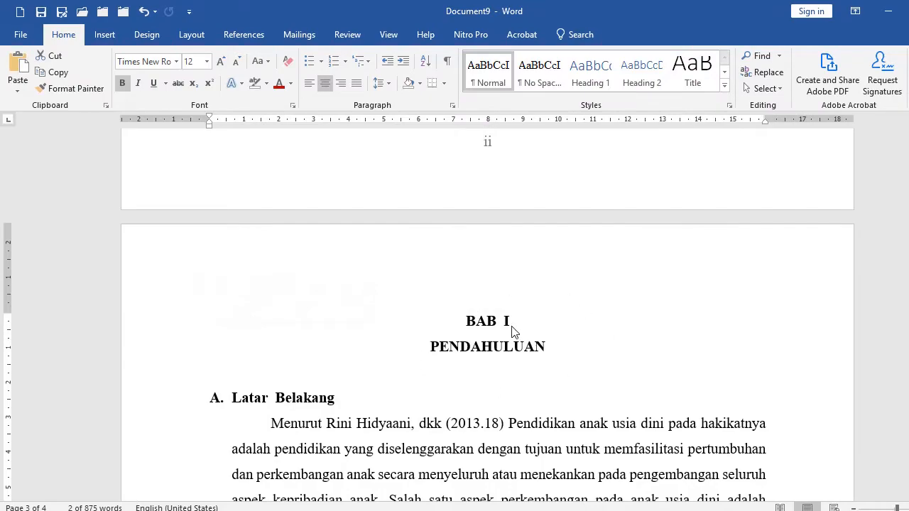
scroll(523, 334, "down", 1)
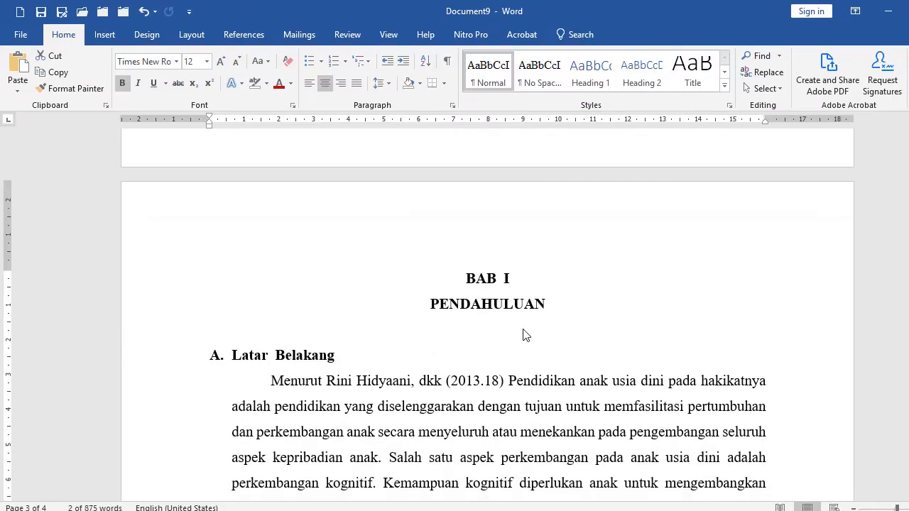
scroll(523, 334, "down", 15)
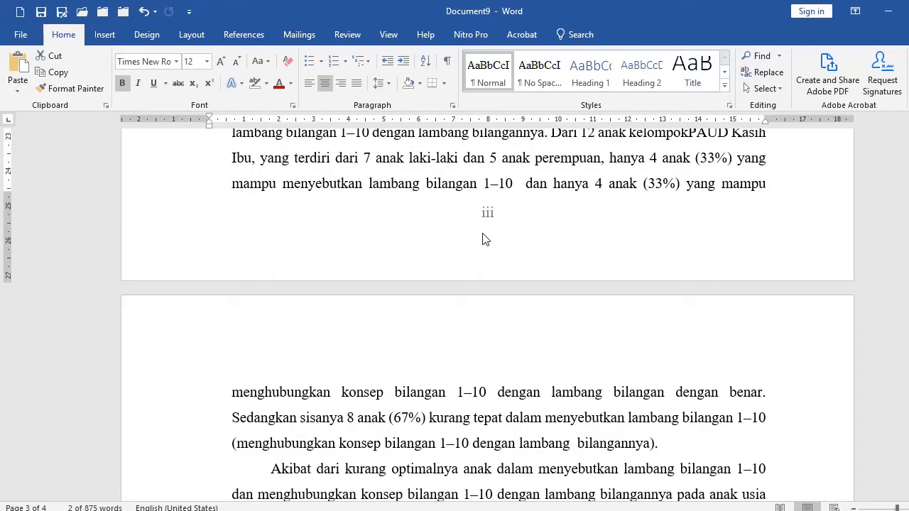
scroll(483, 239, "up", 15)
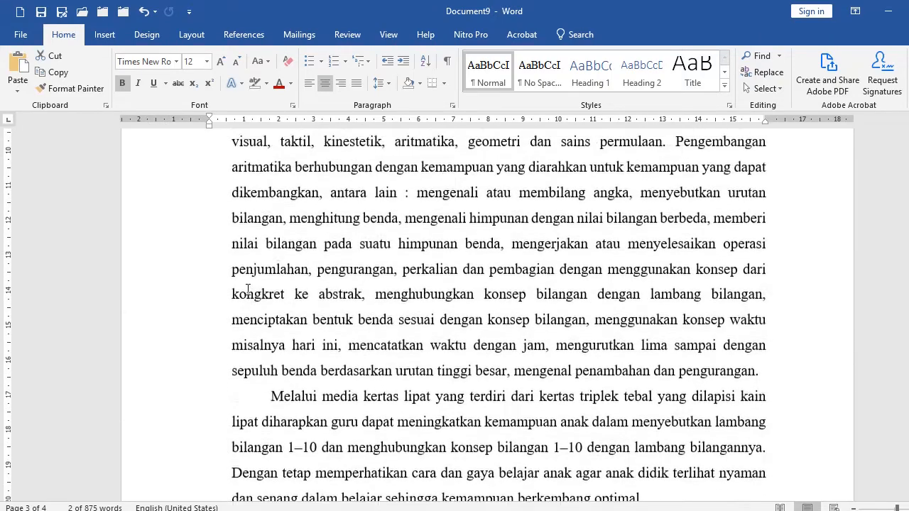
left_click(313, 210)
scroll(367, 300, "up", 3)
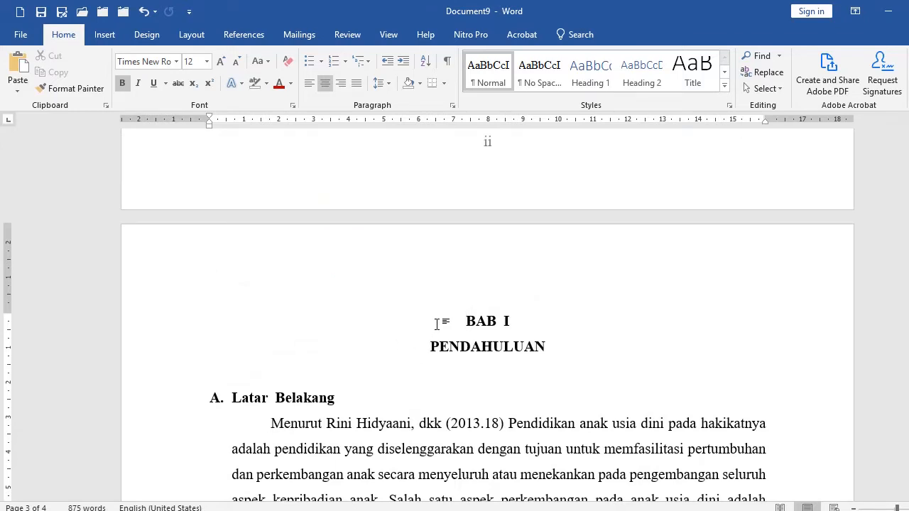
Open the Page Setup dialog, review the paper settings, and cancel it.
left_click(193, 35)
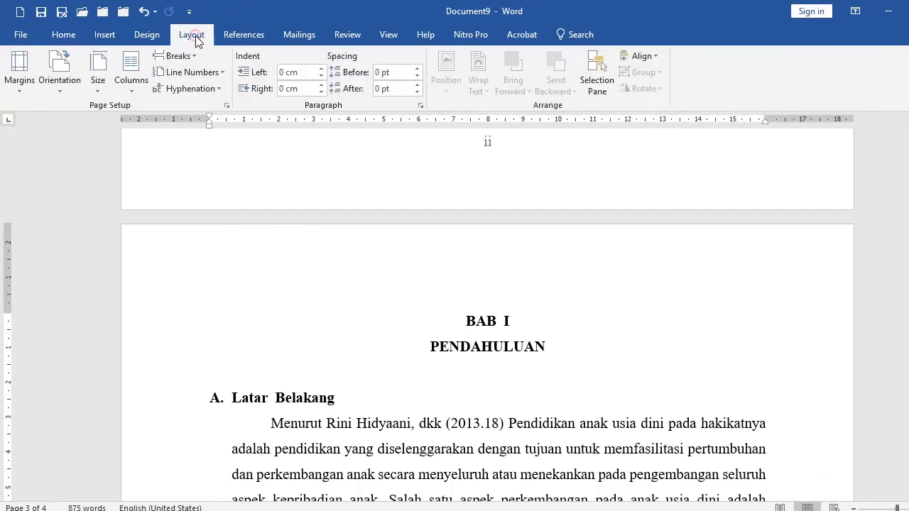
left_click(227, 107)
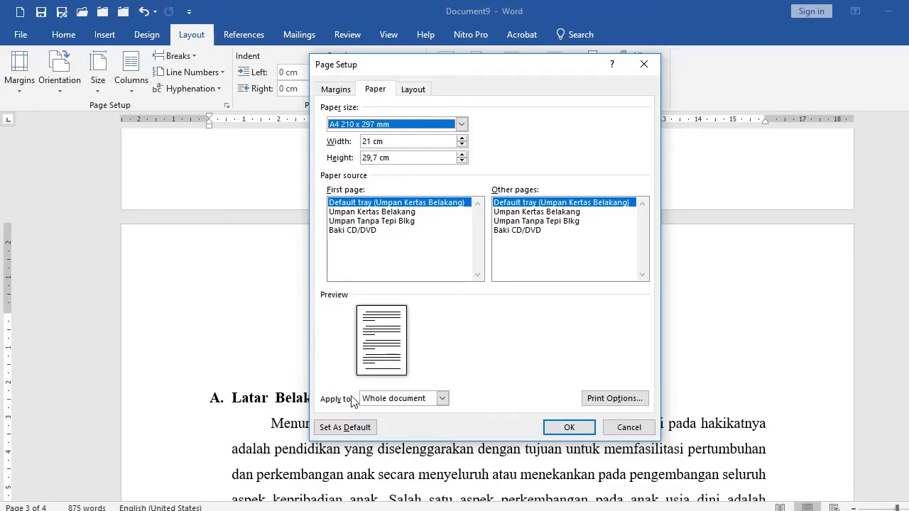
left_click(628, 428)
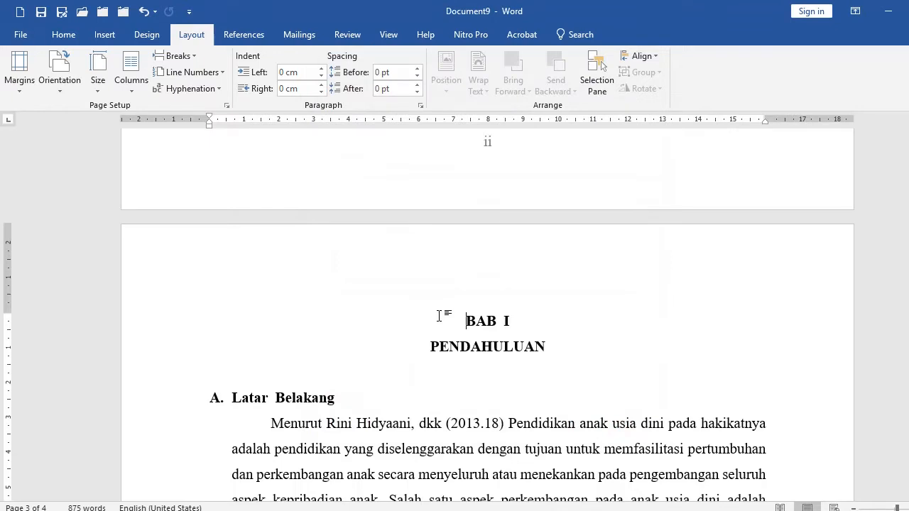
Place the cursor before the BAB I heading and apply Page Setup from this point forward to start a new section.
left_click(437, 315)
left_click(445, 320)
scroll(481, 428, "down", 3)
left_click(509, 357)
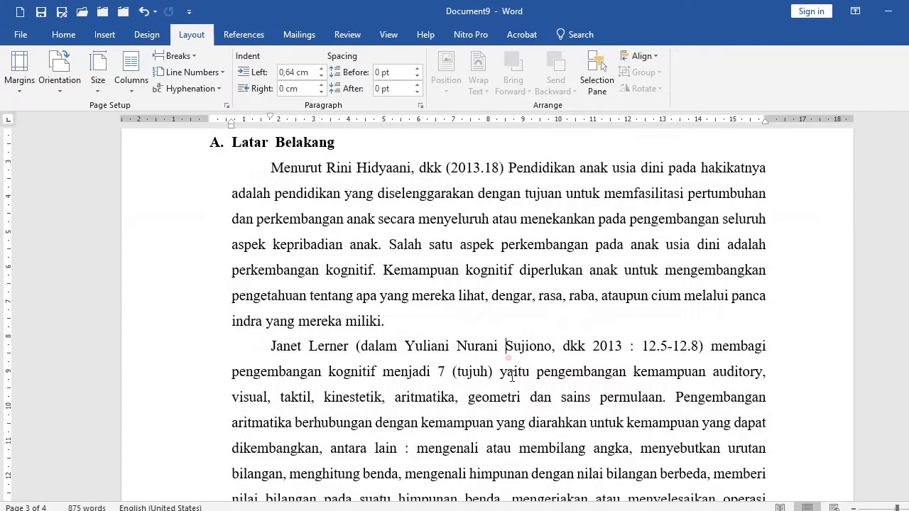
scroll(537, 324, "up", 5)
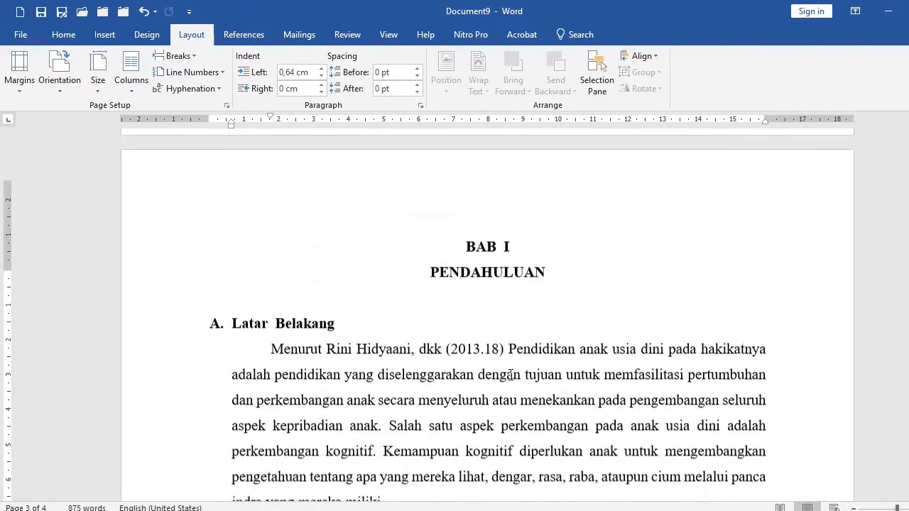
left_click(431, 278)
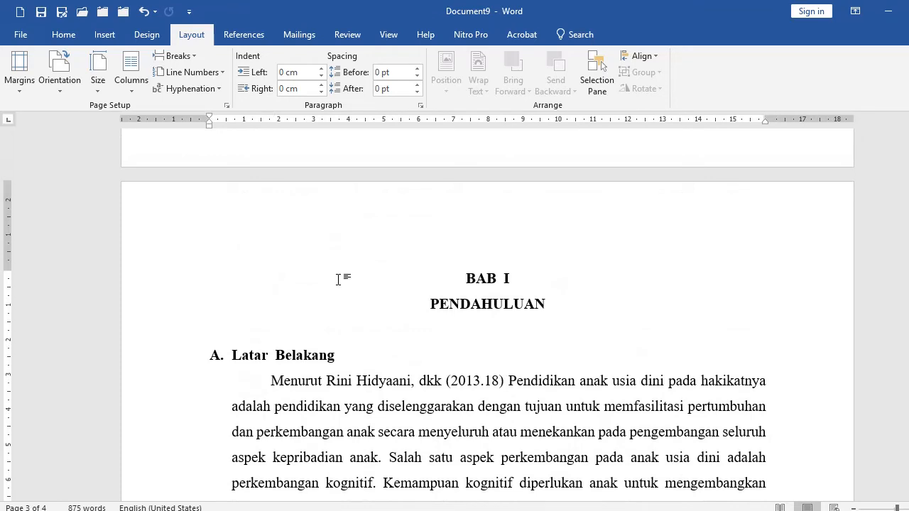
left_click(292, 273)
left_click(242, 269)
left_click(226, 106)
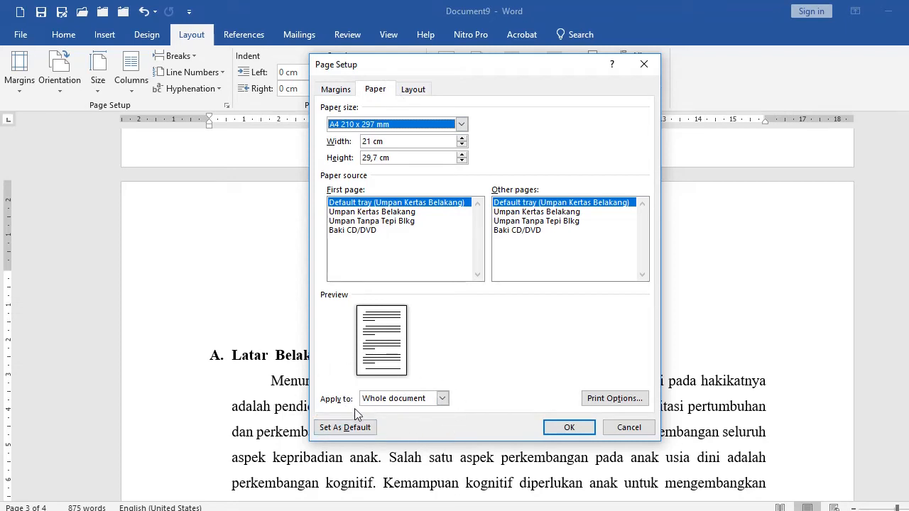
left_click(440, 399)
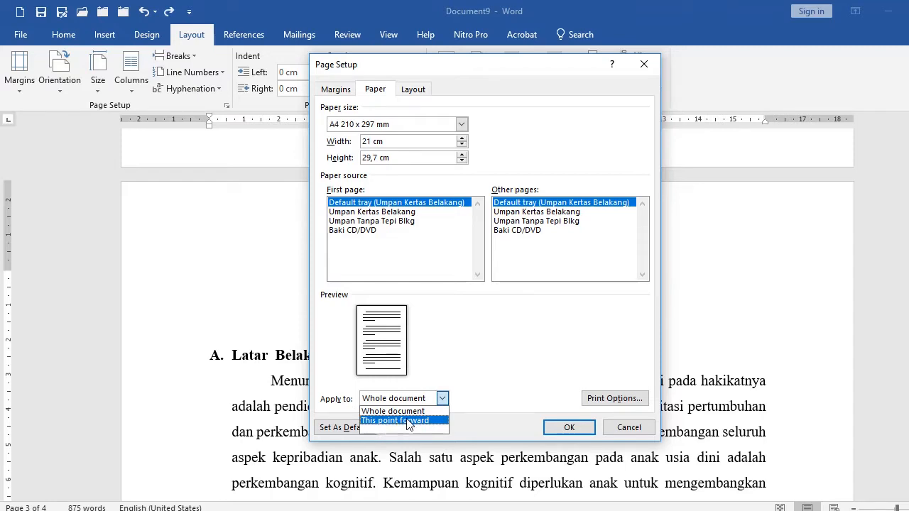
left_click(407, 421)
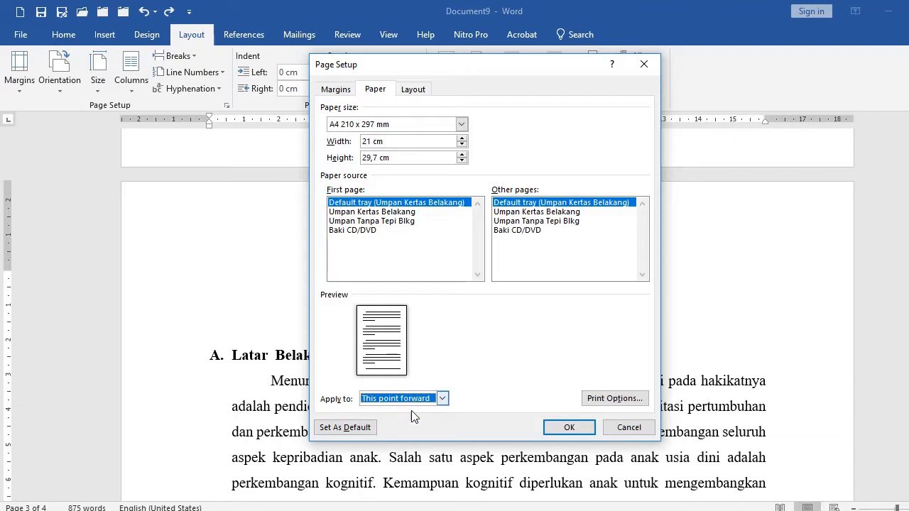
left_click(568, 429)
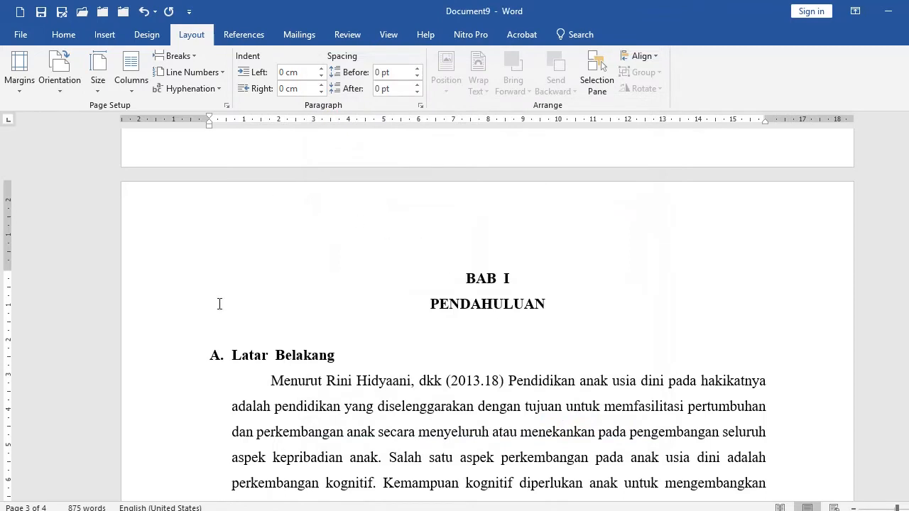
Check the chapter page's header section, then reapply Page Setup to this point forward from the BAB I heading.
double_click(140, 229)
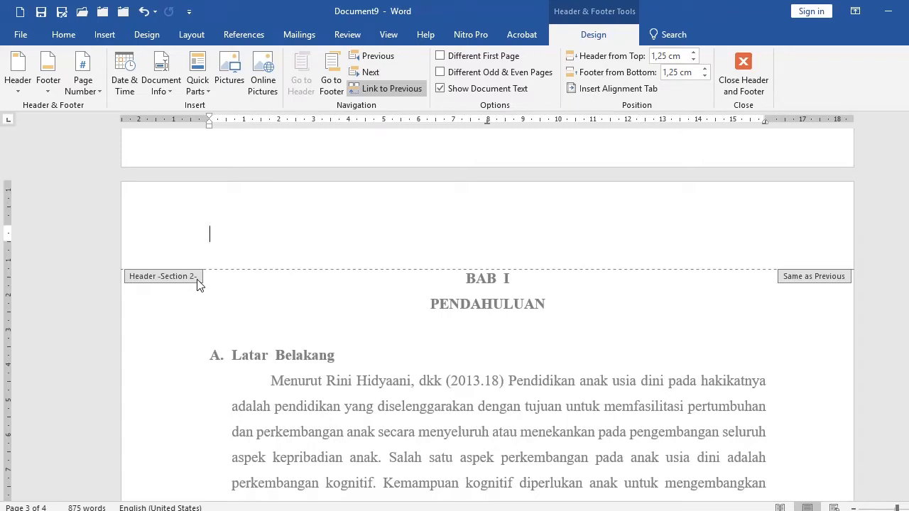
double_click(242, 291)
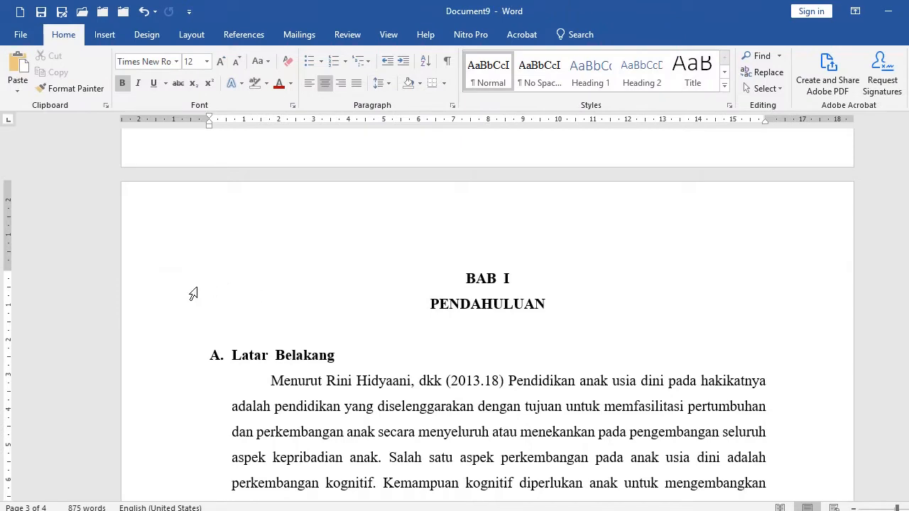
left_click(190, 36)
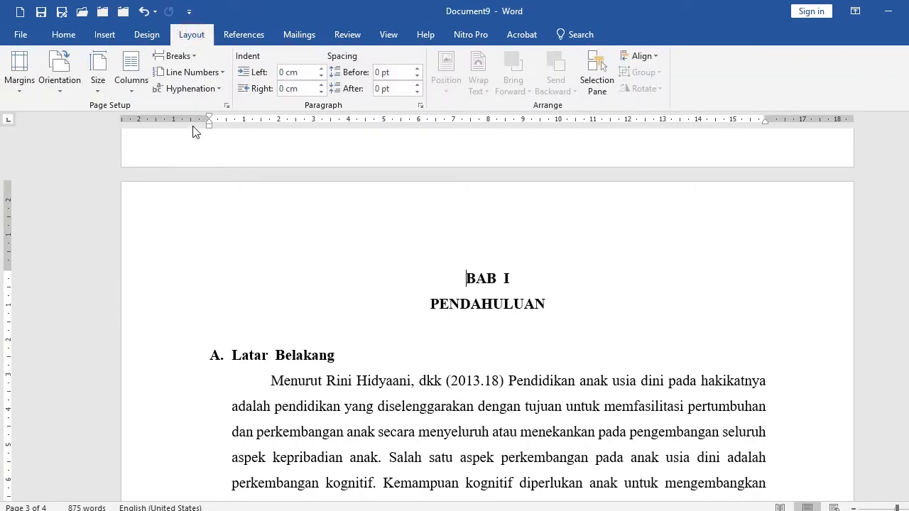
left_click(227, 105)
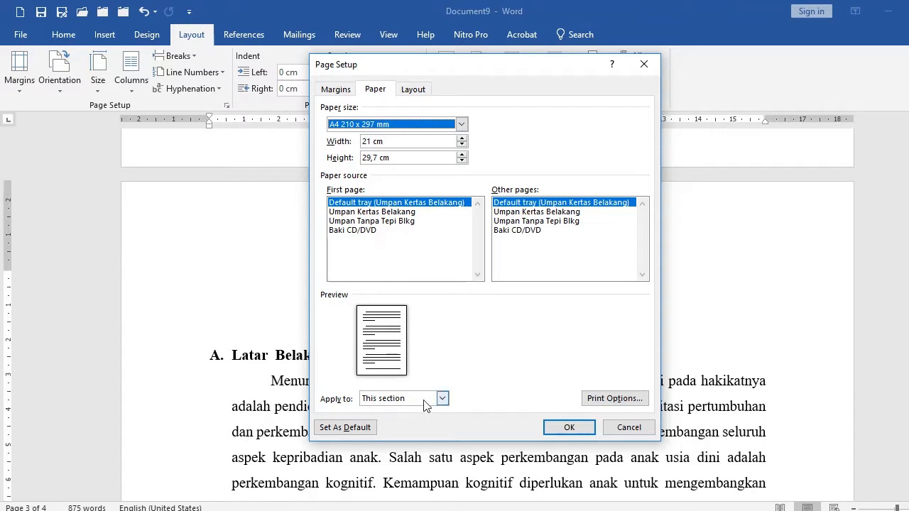
left_click(441, 398)
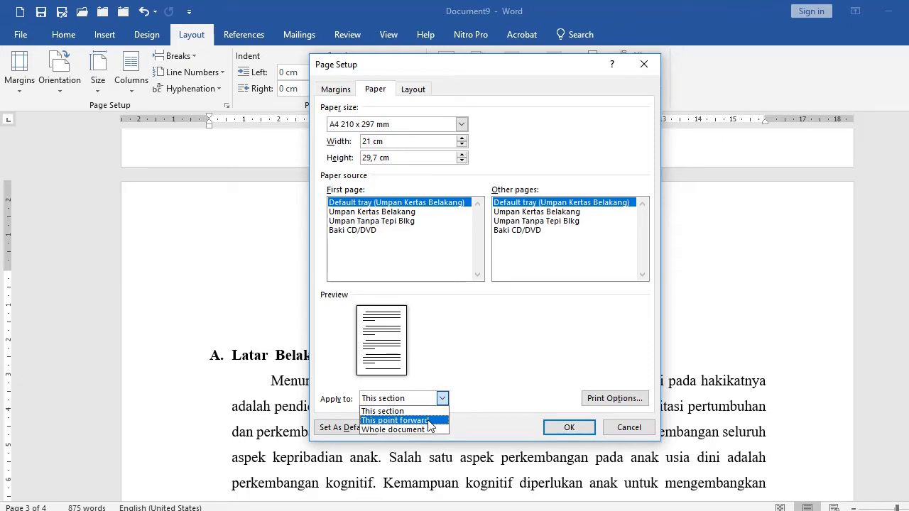
left_click(428, 420)
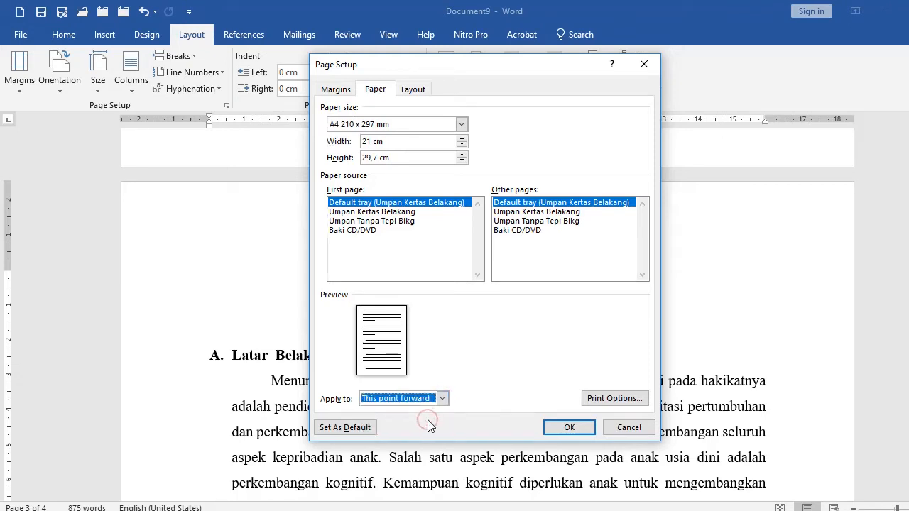
left_click(569, 426)
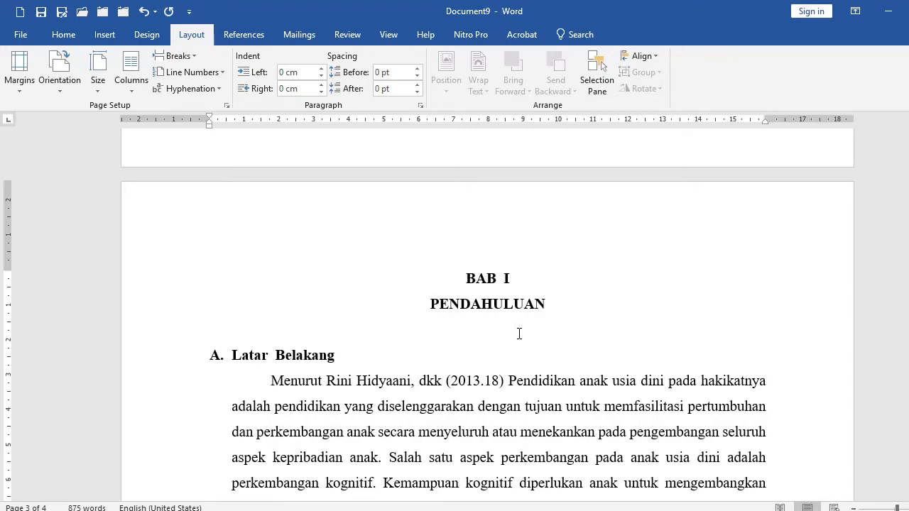
Open the roman-numbered footer and set the page number's font size to 48 pt.
scroll(519, 334, "down", 15)
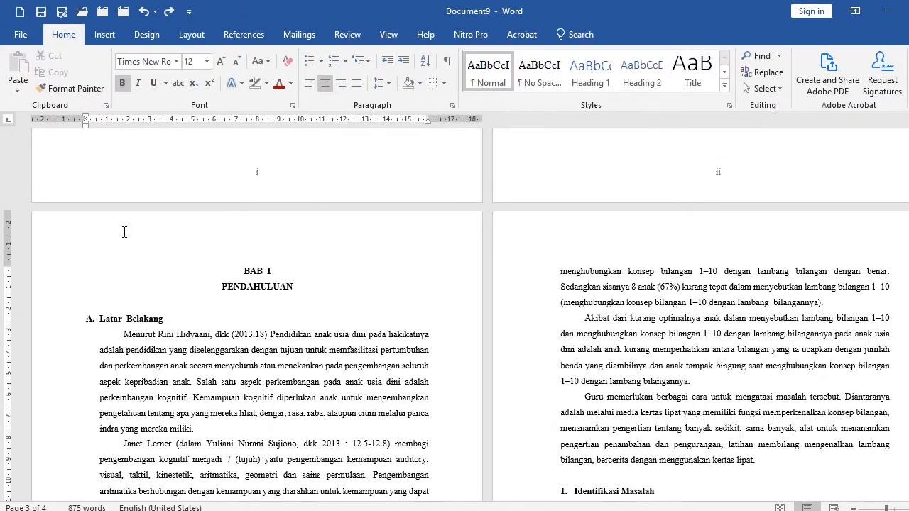
left_click(63, 172)
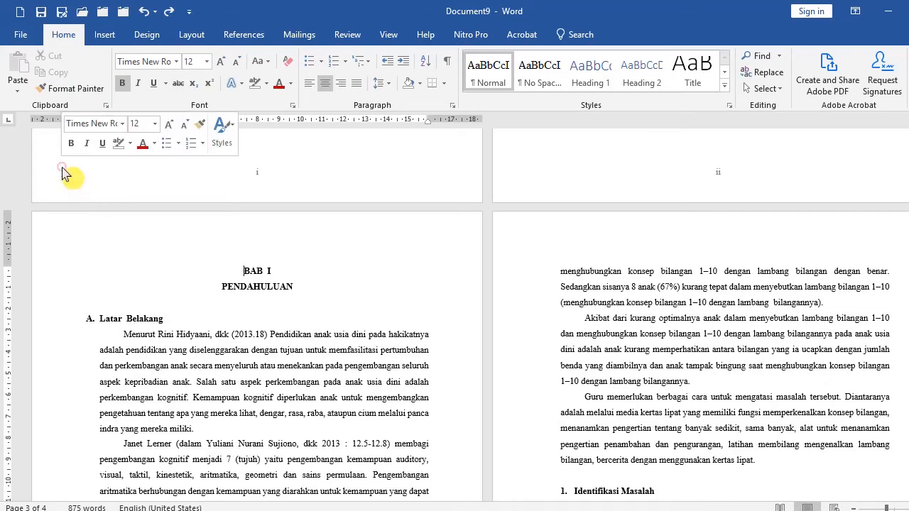
double_click(63, 173)
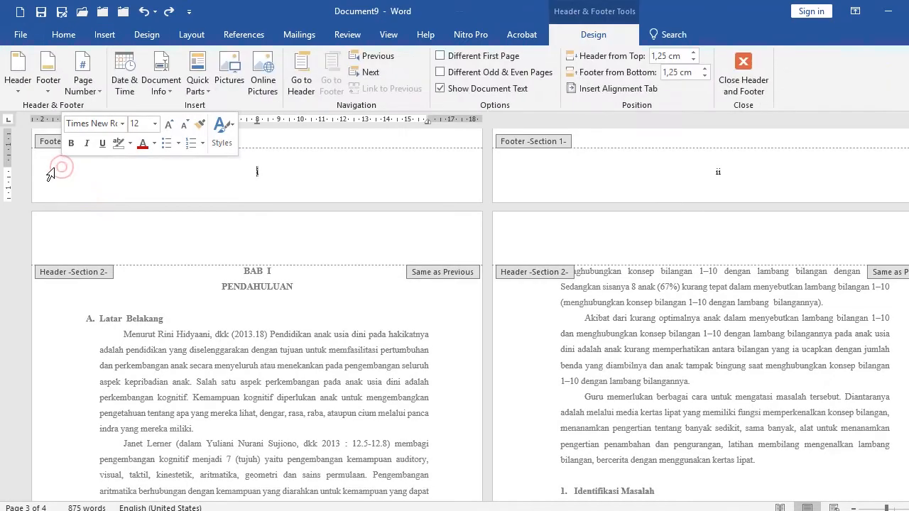
left_click(71, 38)
left_click(206, 61)
left_click(191, 238)
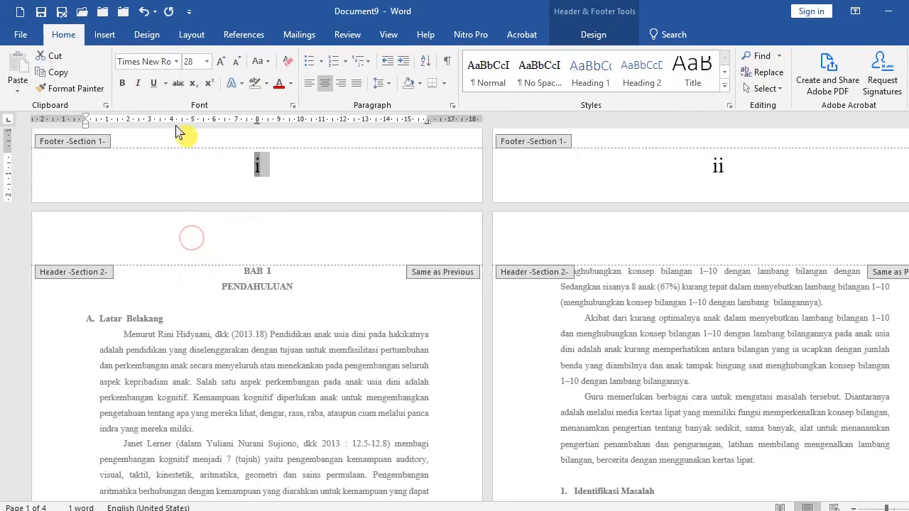
left_click(207, 61)
left_click(190, 269)
left_click(213, 167)
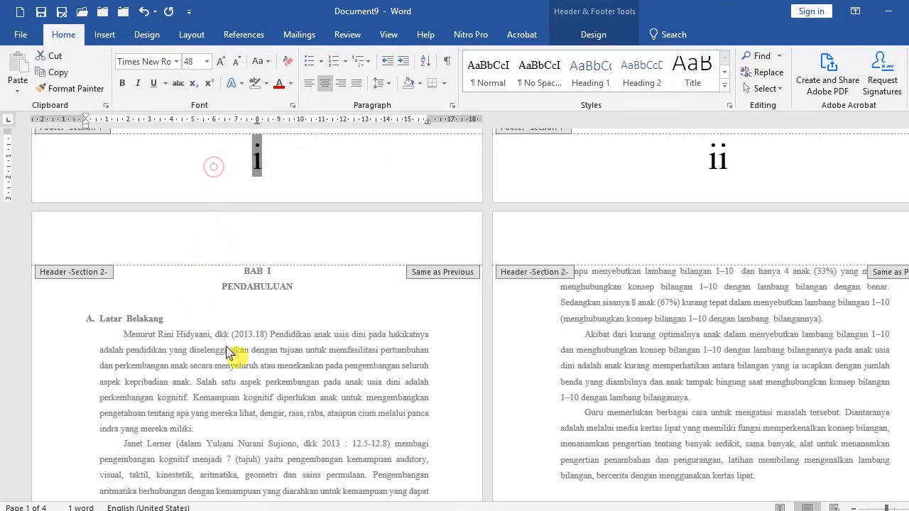
double_click(229, 353)
scroll(229, 343, "up", 10)
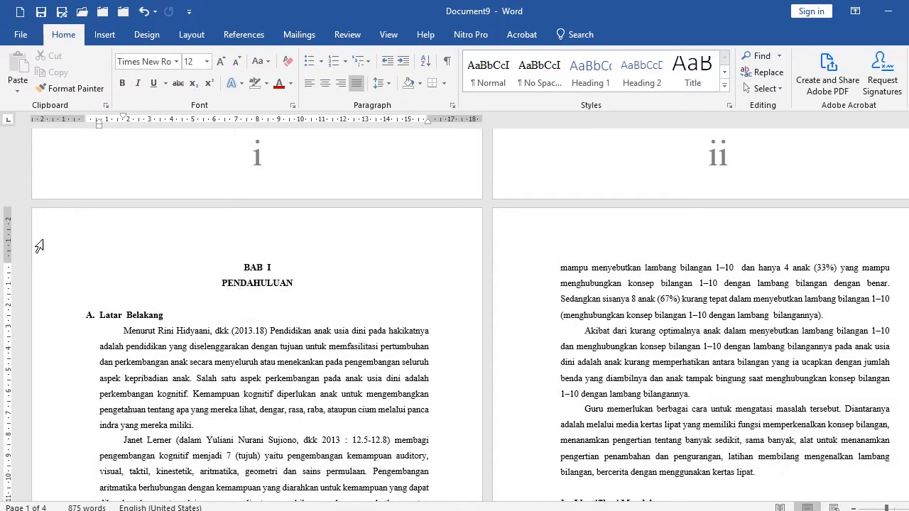
Open and close the chapter page's header and scroll down to its footer page number.
scroll(40, 248, "up", 1)
double_click(41, 269)
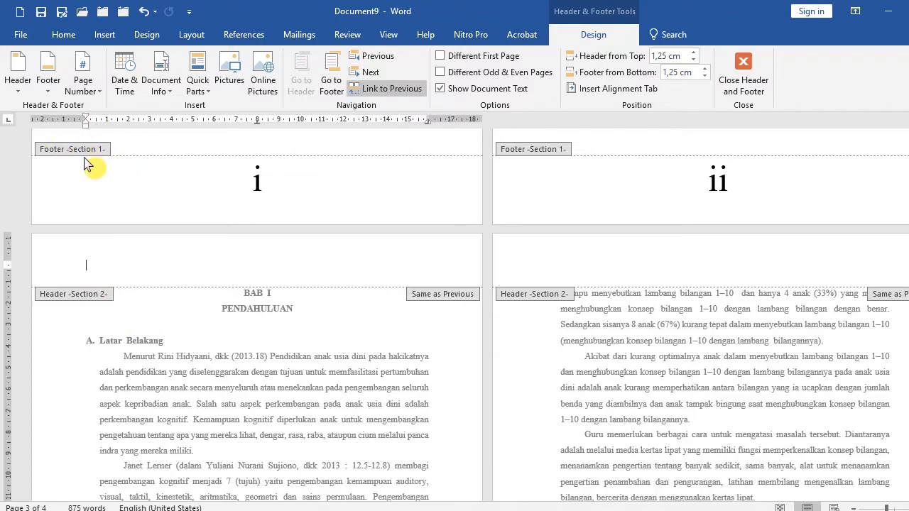
double_click(131, 340)
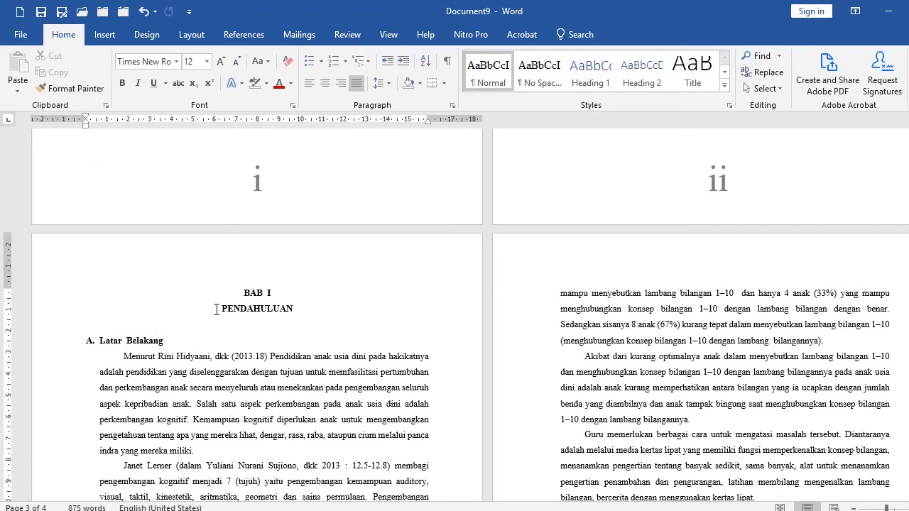
left_click(221, 293)
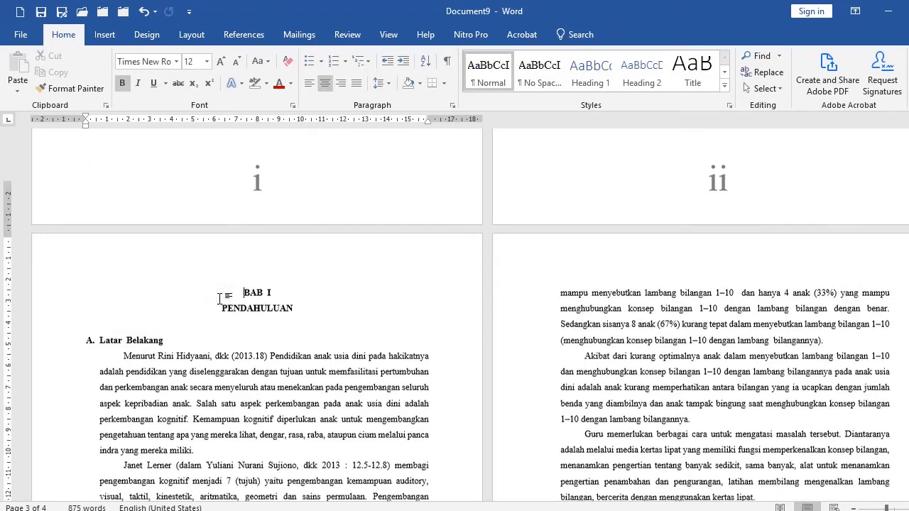
scroll(221, 298, "down", 2)
scroll(221, 299, "up", 2)
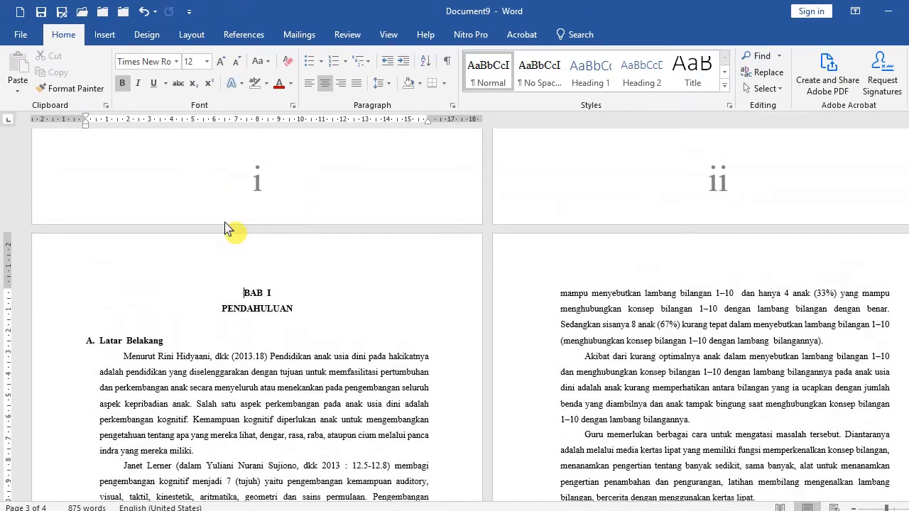
scroll(240, 309, "down", 1)
scroll(240, 310, "down", 9)
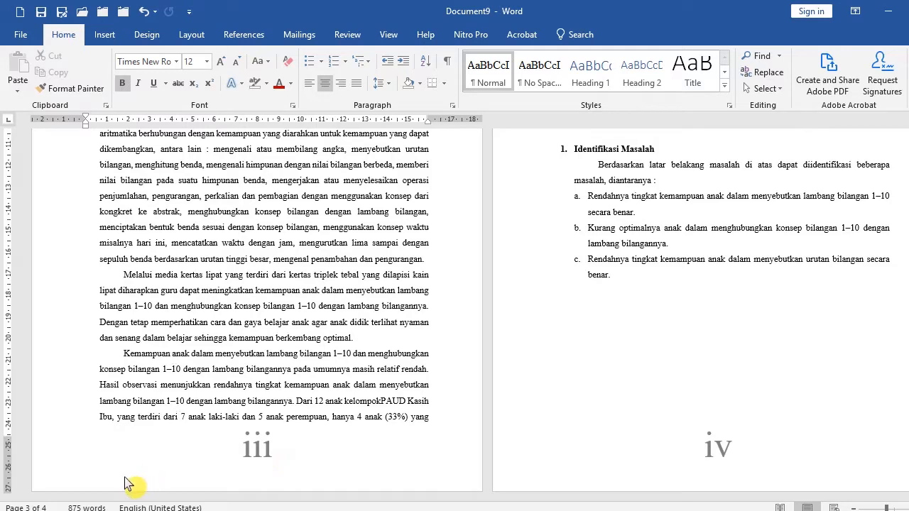
Format the chapter section's footer page numbers as 1, 2, 3 starting at 1.
double_click(54, 477)
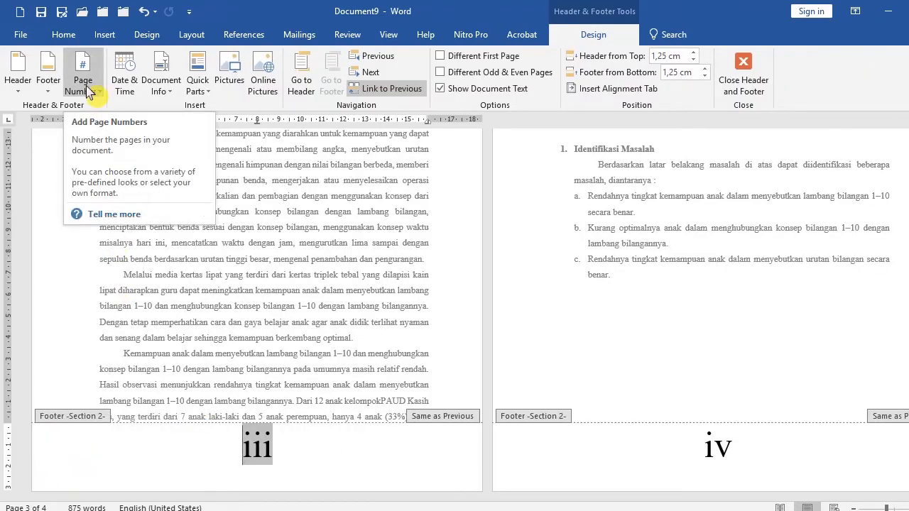
left_click(97, 98)
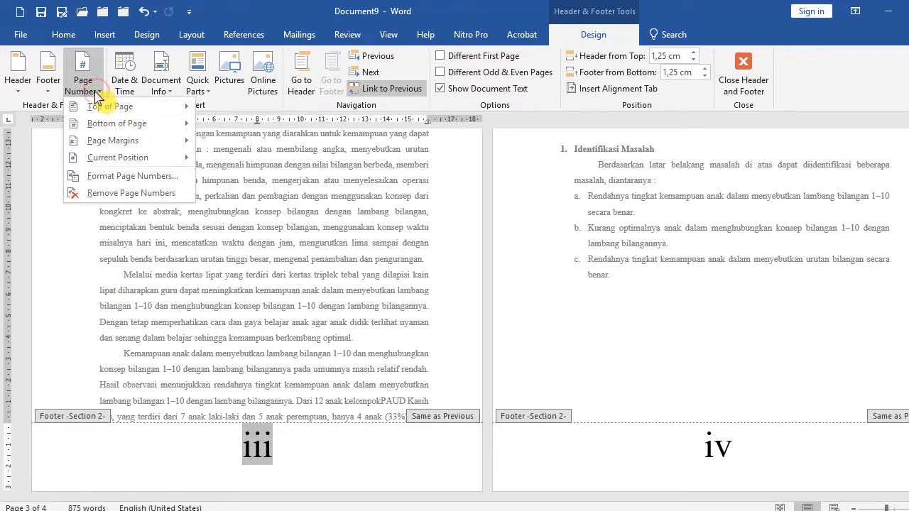
left_click(107, 177)
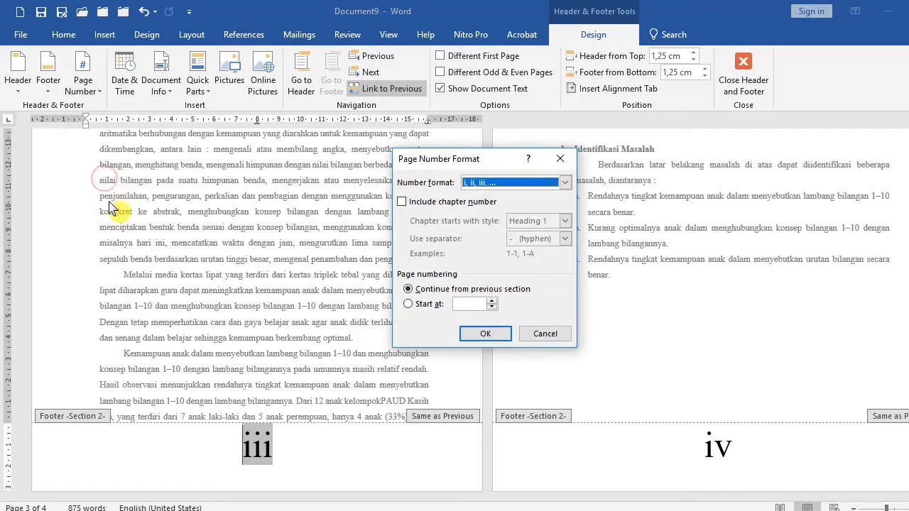
left_click(565, 183)
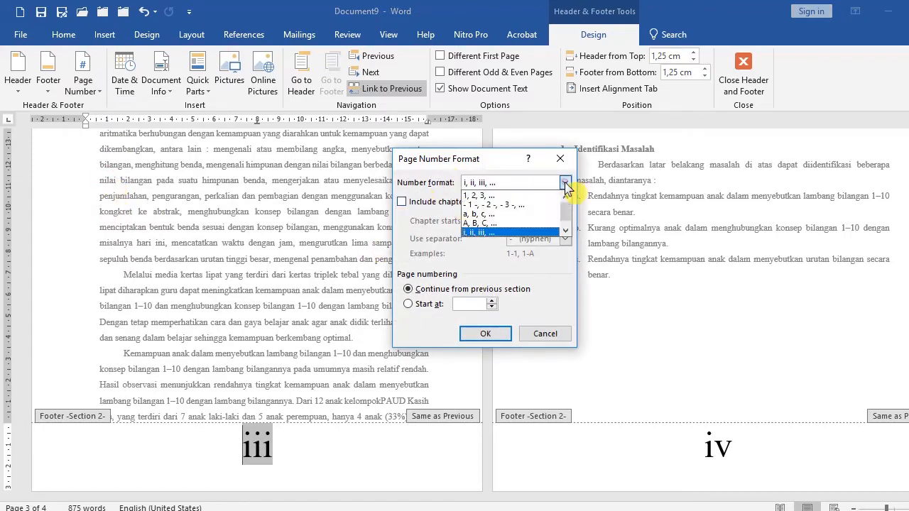
left_click(510, 197)
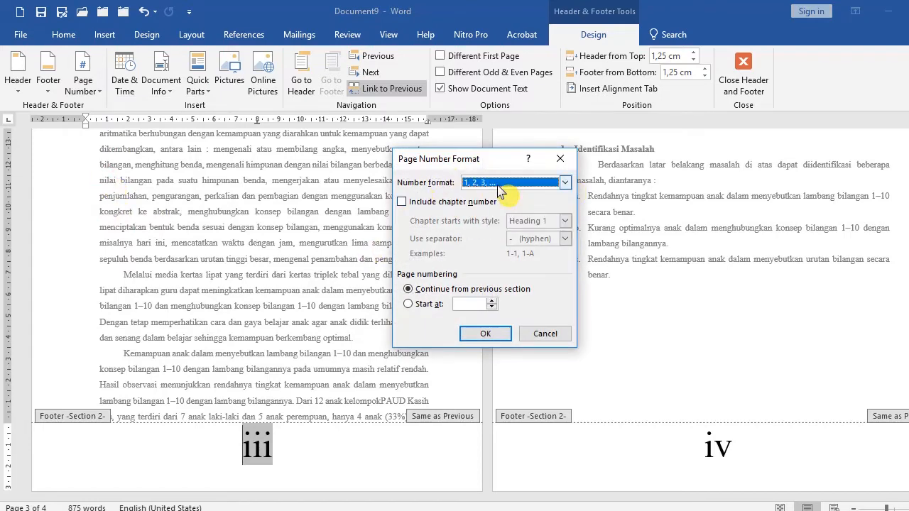
left_click(426, 311)
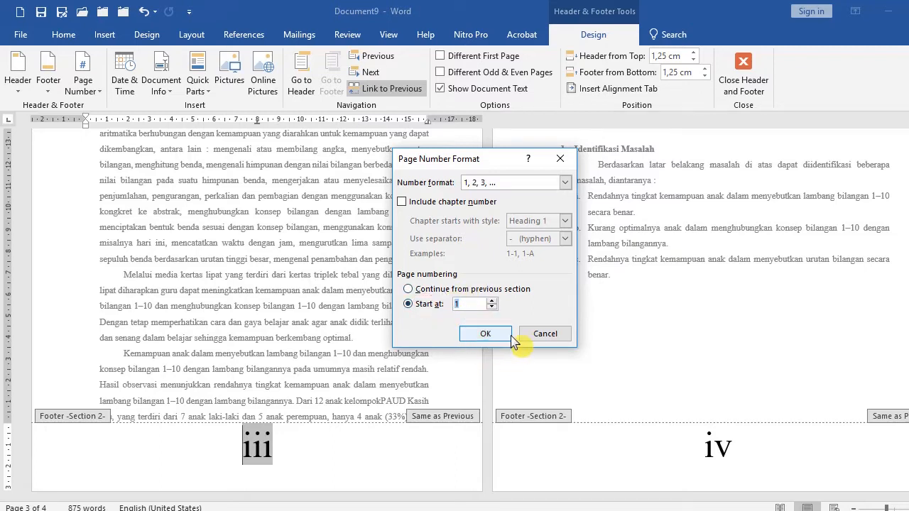
left_click(485, 335)
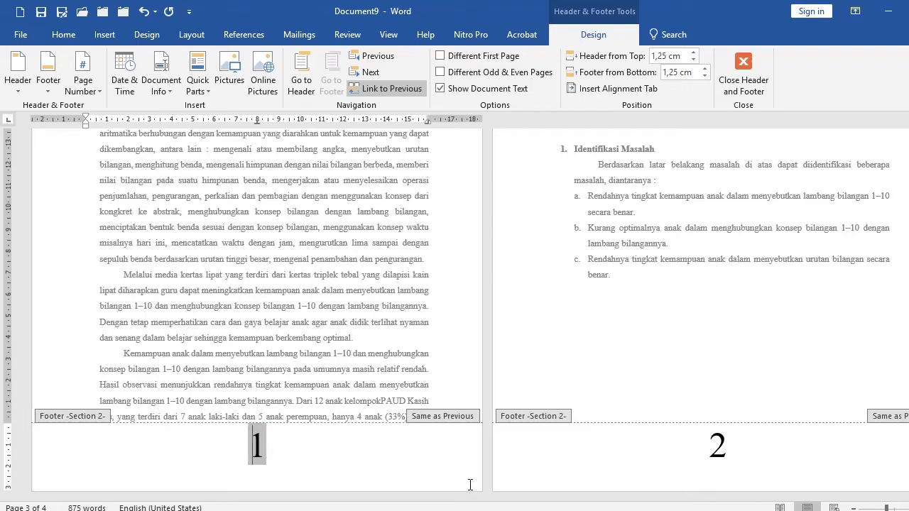
scroll(281, 427, "up", 15)
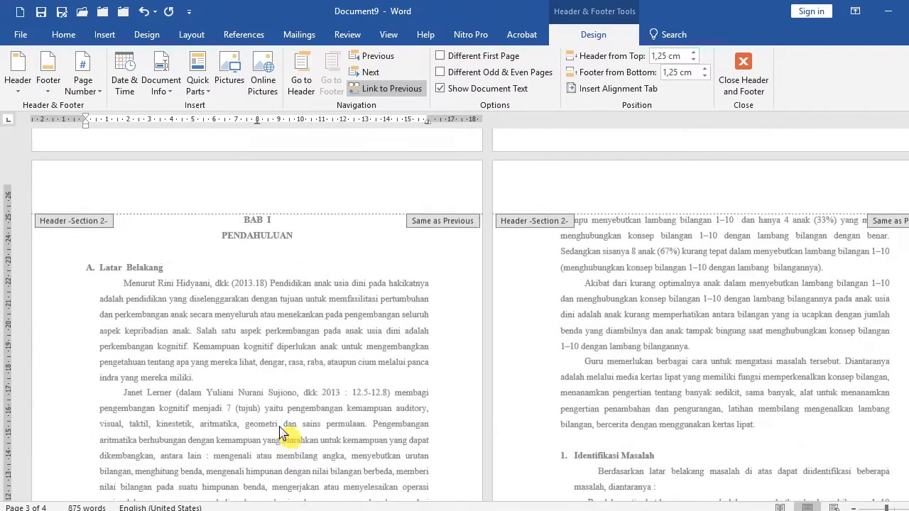
scroll(281, 433, "up", 2)
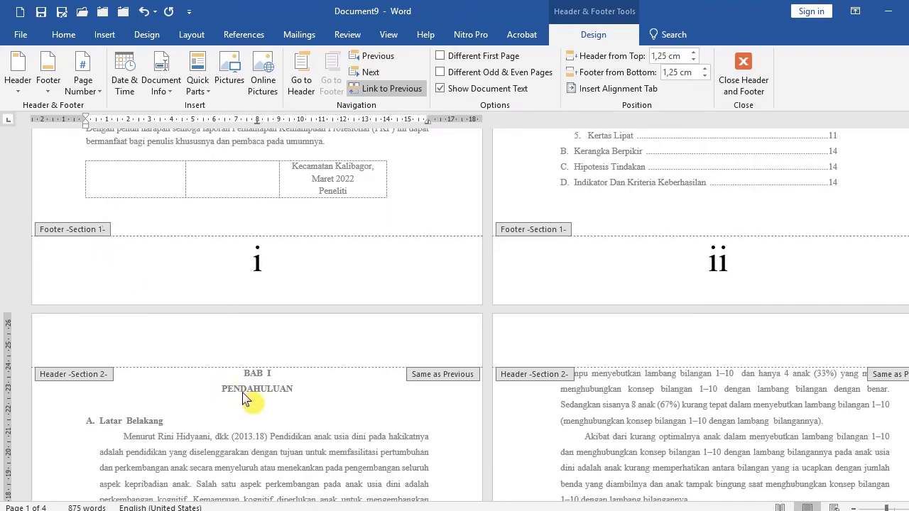
scroll(242, 397, "down", 3)
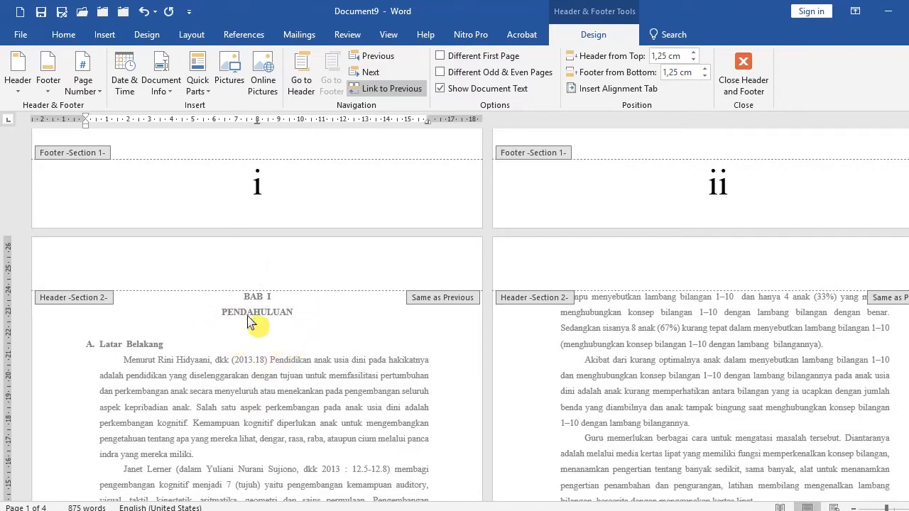
Scroll between the front-matter and chapter footers to compare their page numbers.
scroll(270, 316, "down", 14)
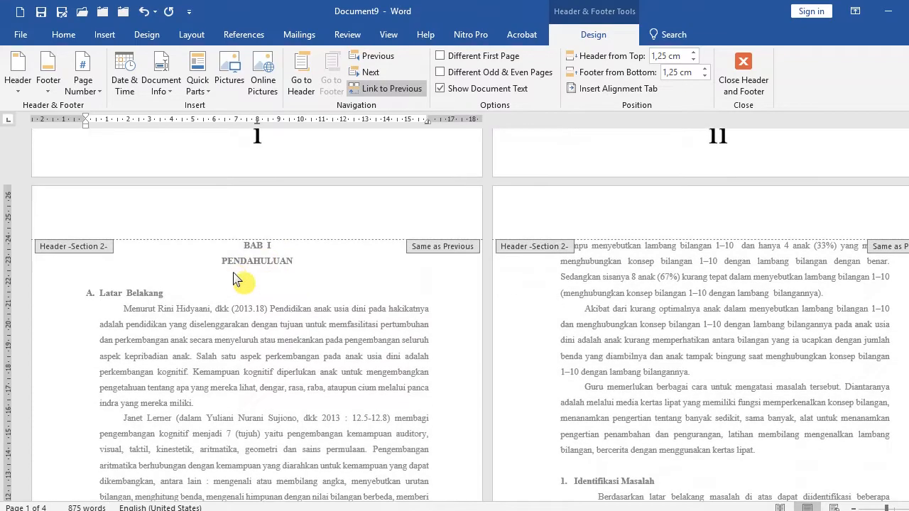
scroll(261, 355, "down", 1)
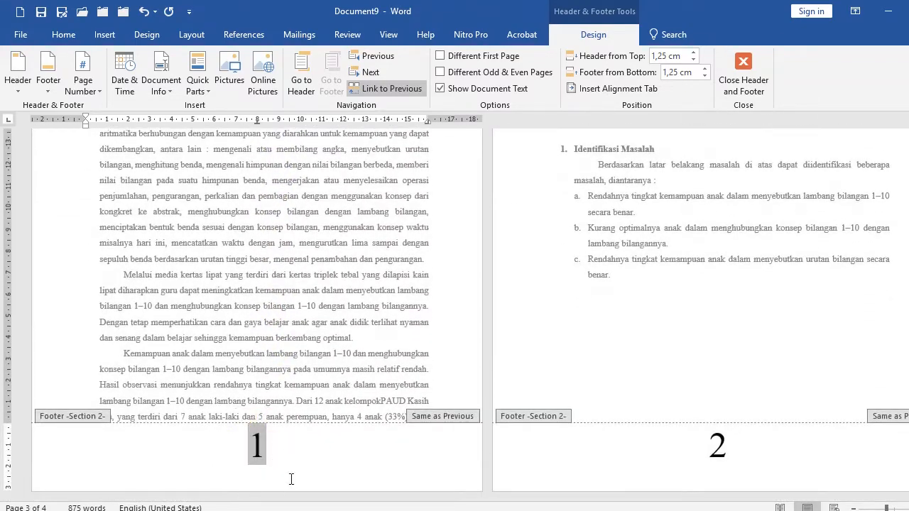
scroll(683, 361, "up", 13)
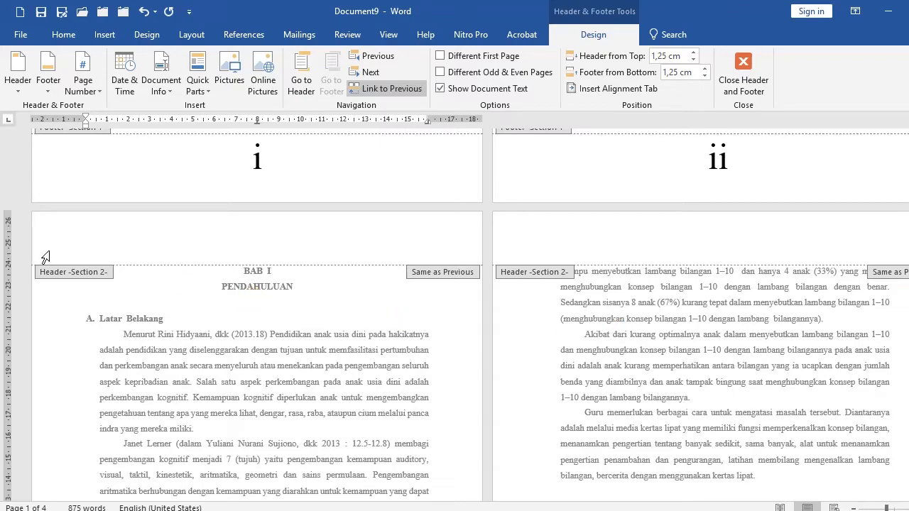
scroll(176, 333, "down", 3)
scroll(213, 348, "down", 2)
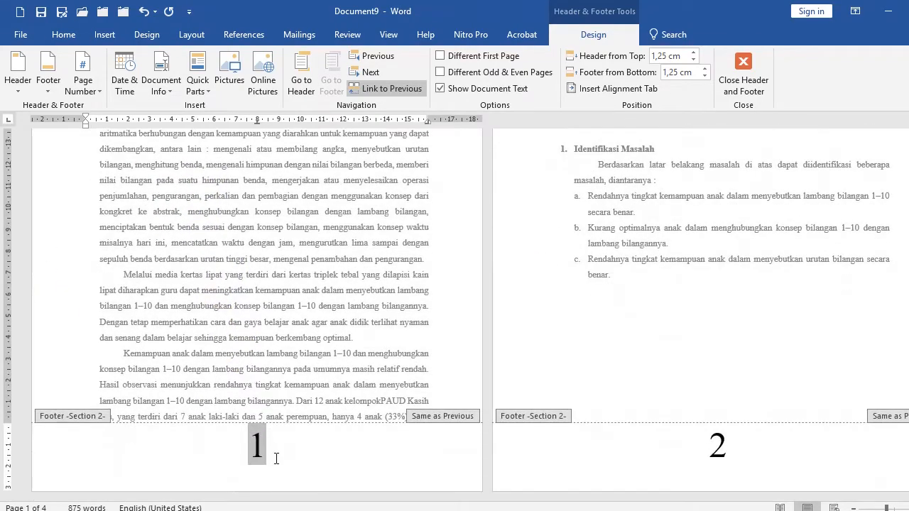
scroll(659, 284, "up", 8)
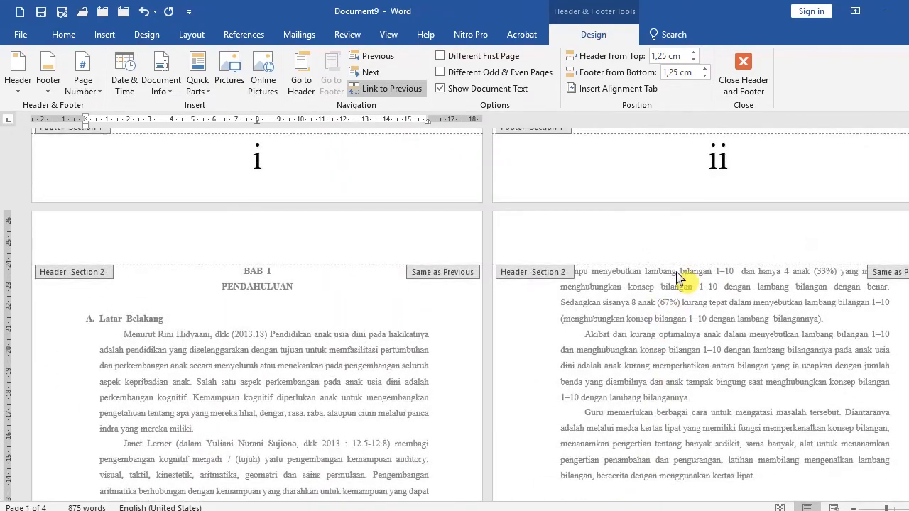
Leave and reopen the chapter page's footer, select its page number, and check the front-matter footer above.
double_click(284, 400)
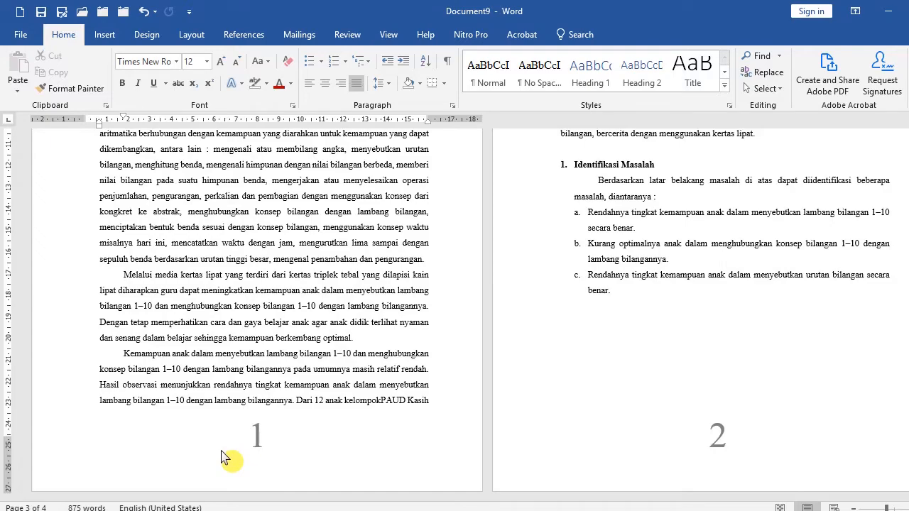
scroll(405, 430, "up", 6)
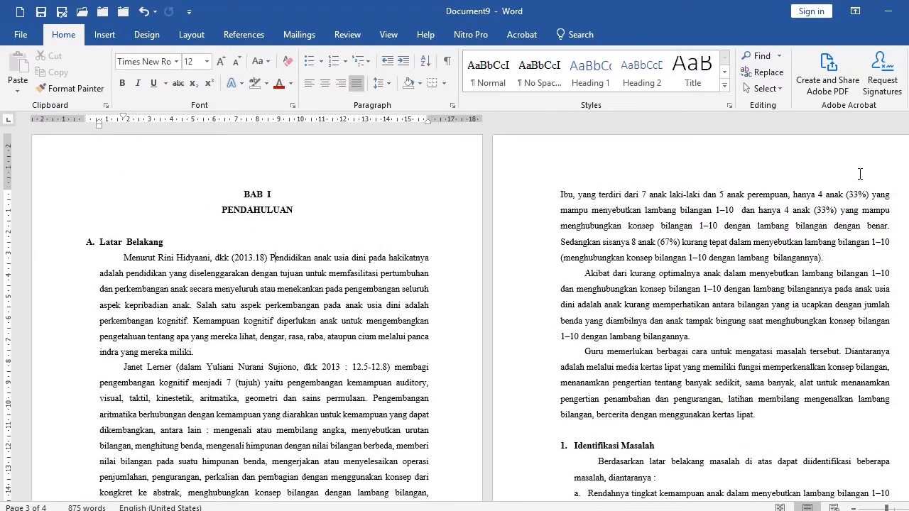
scroll(350, 318, "down", 6)
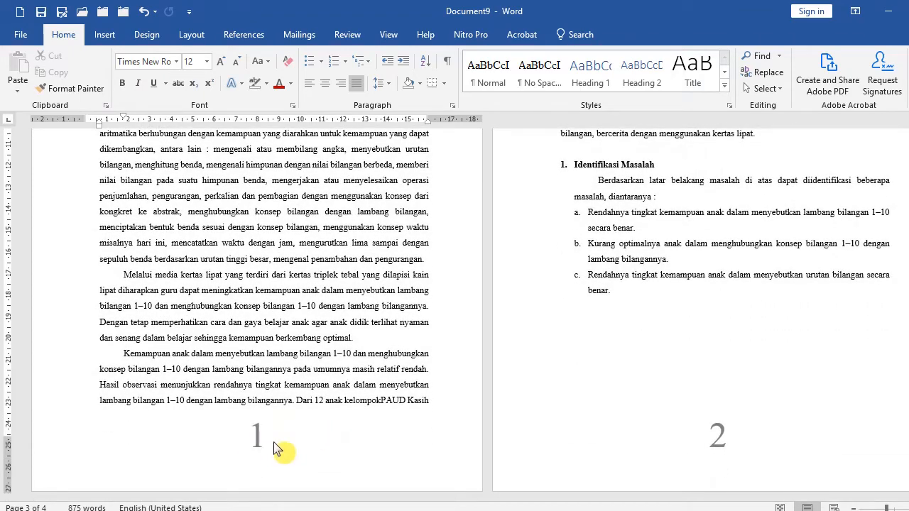
double_click(61, 451)
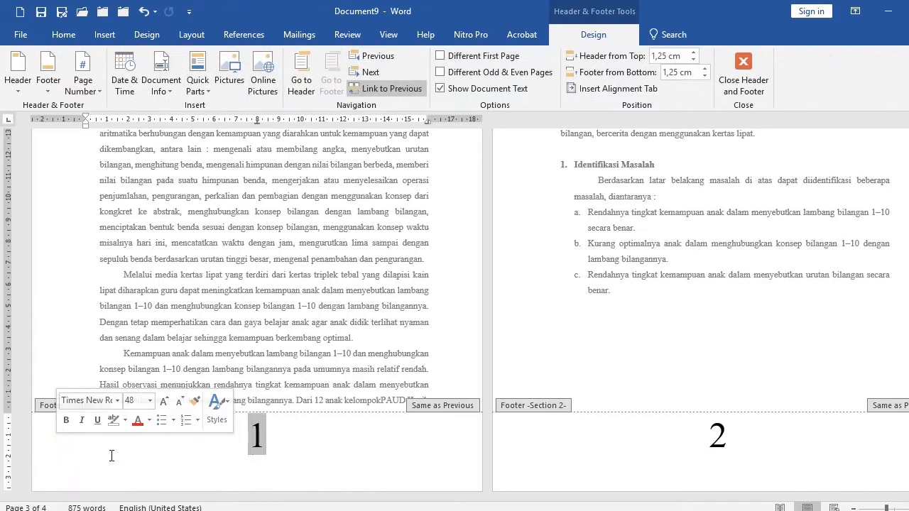
double_click(255, 436)
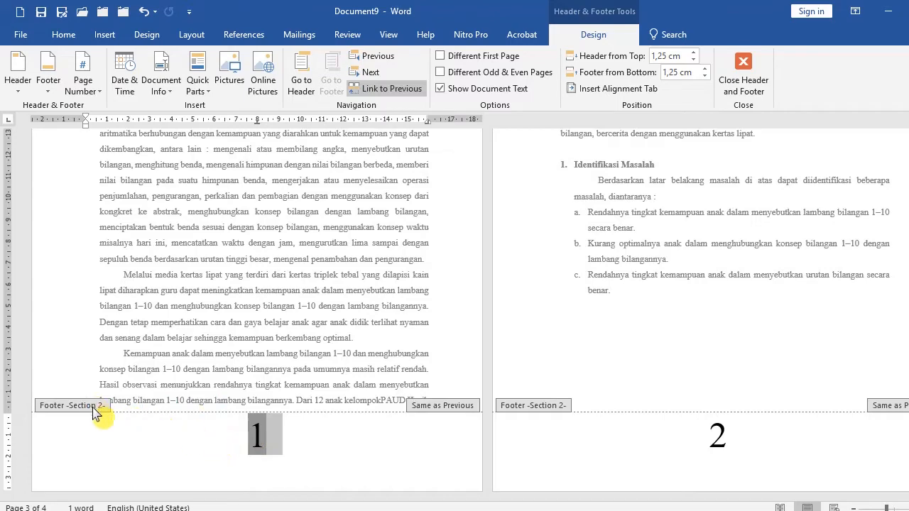
scroll(244, 361, "up", 10)
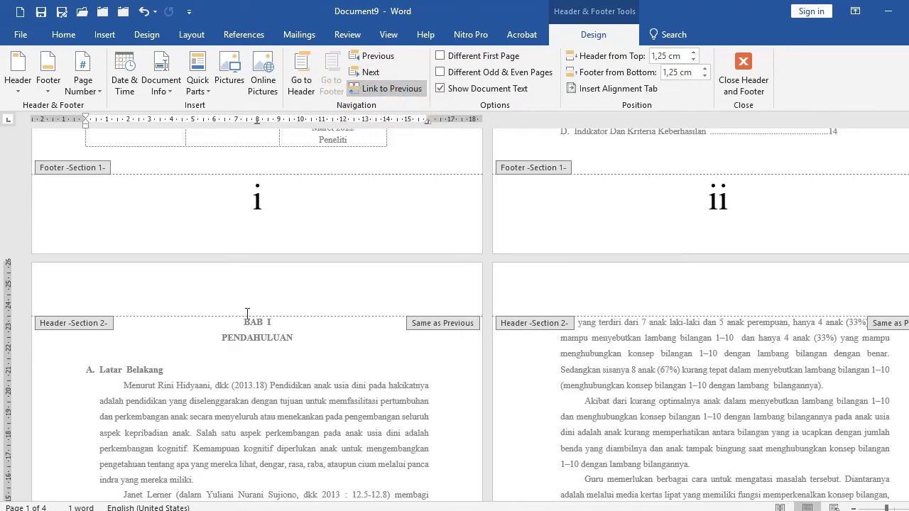
scroll(247, 313, "down", 10)
double_click(257, 433)
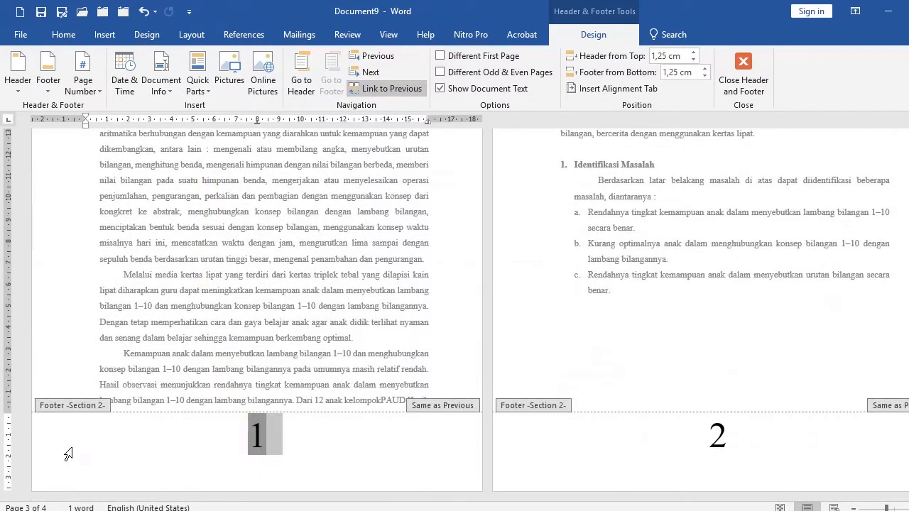
scroll(371, 239, "up", 10)
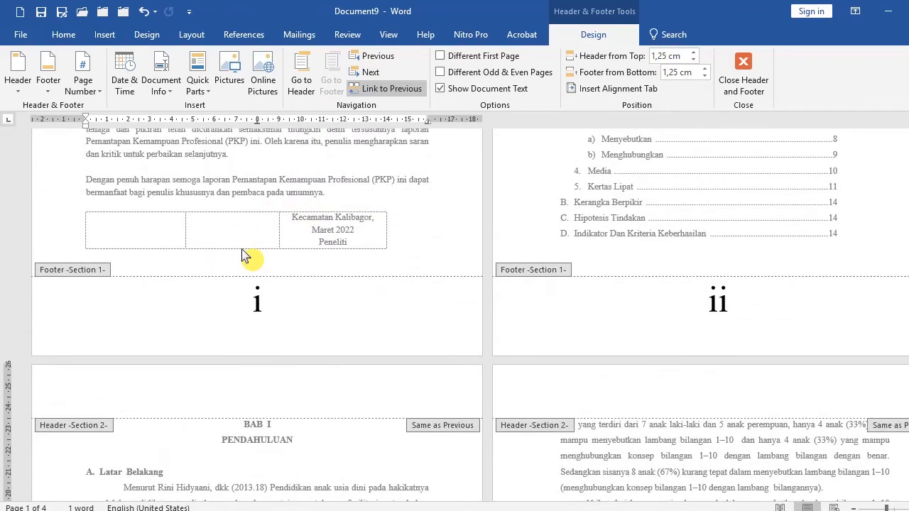
scroll(245, 257, "down", 10)
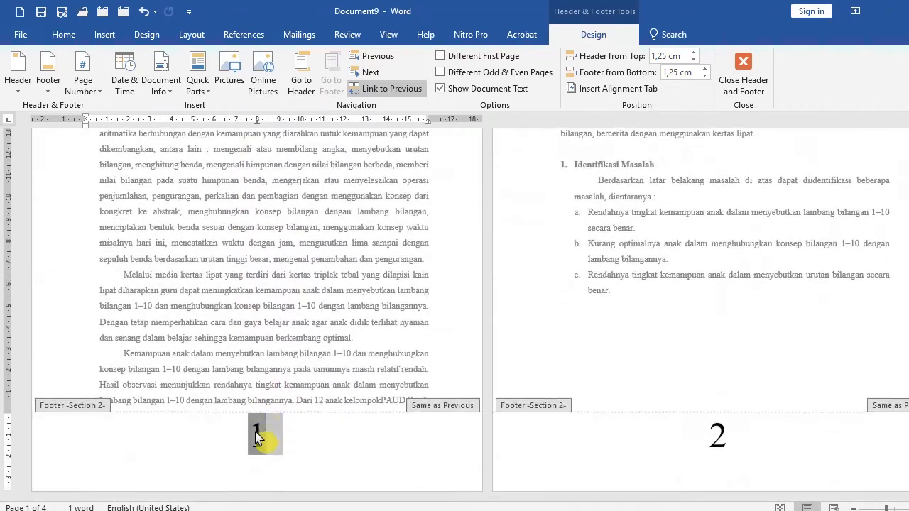
Delete the chapter footer's page number, then undo the deletion.
key("BackSpace")
key("BackSpace")
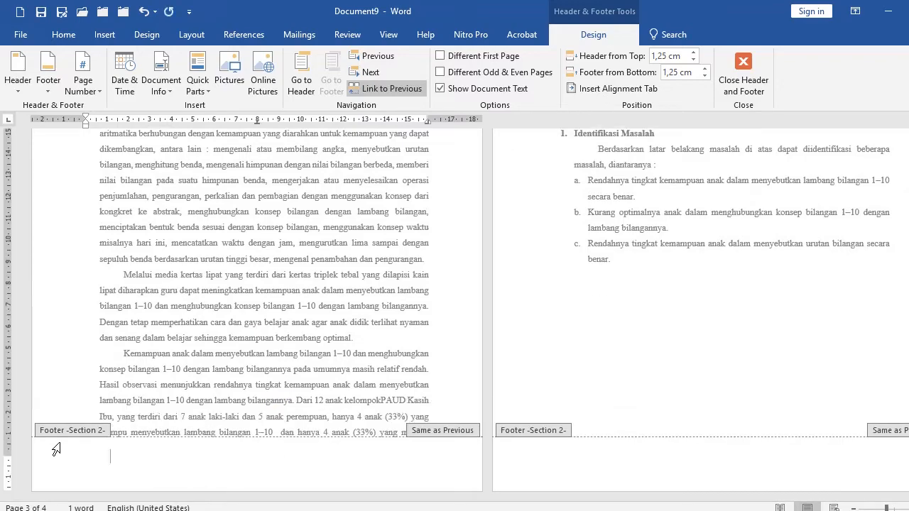
scroll(194, 359, "up", 3)
scroll(193, 366, "up", 5)
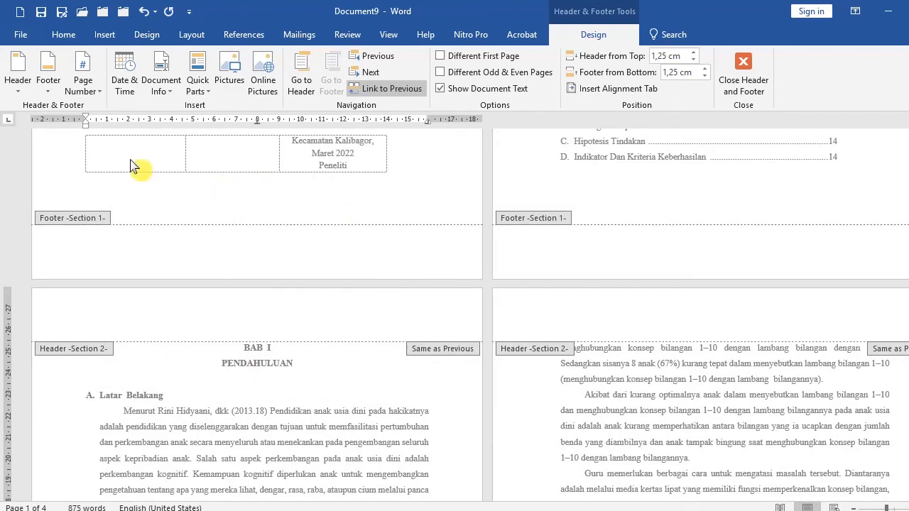
left_click(144, 11)
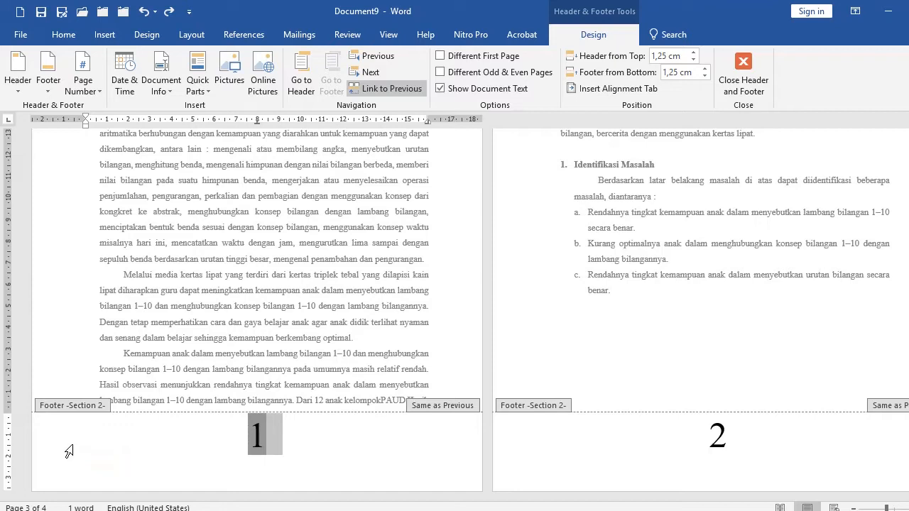
Unlink the chapter footer from the previous section and delete its page number.
left_click(380, 90)
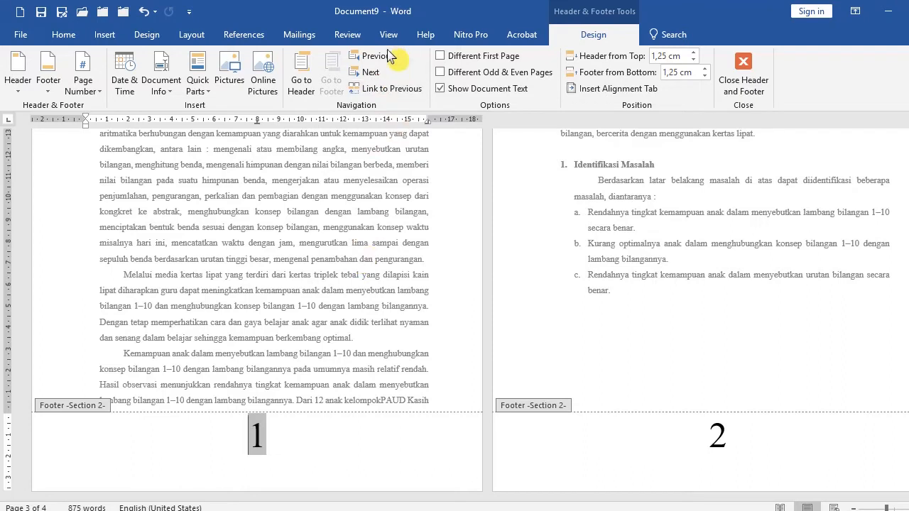
left_click(56, 446)
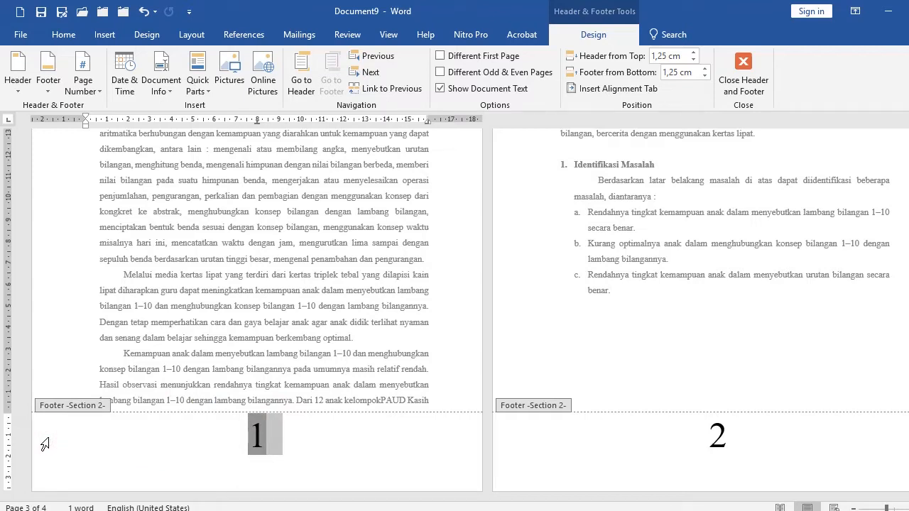
key("Delete")
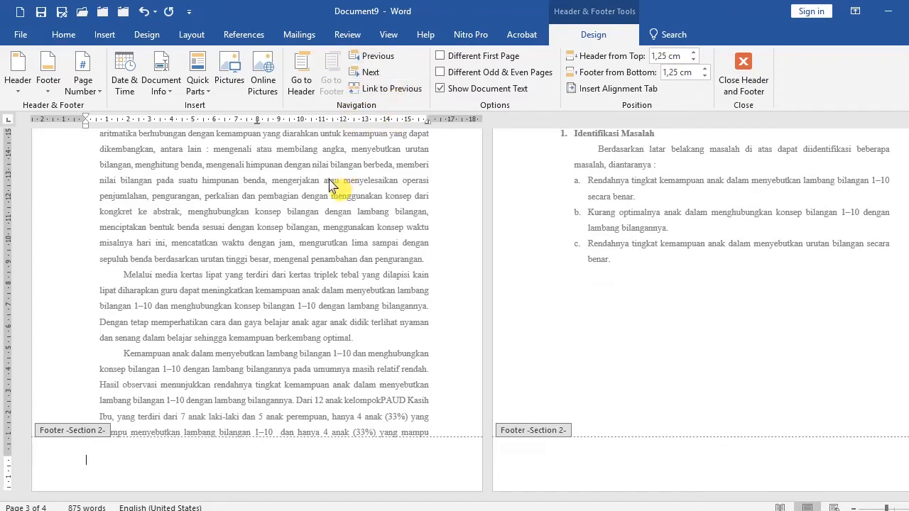
Scroll through the front-matter and chapter footers to check their page numbers.
scroll(268, 260, "up", 3)
scroll(269, 260, "down", 3)
scroll(334, 240, "up", 8)
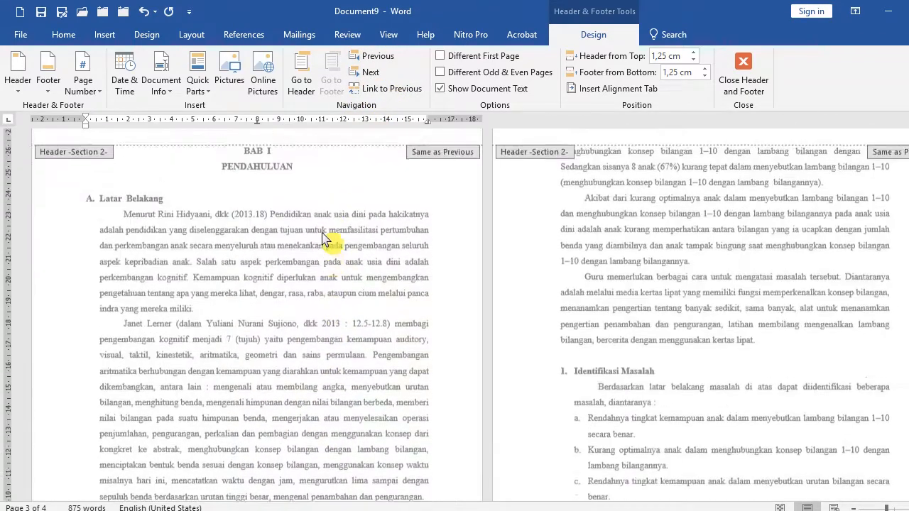
scroll(234, 209, "up", 2)
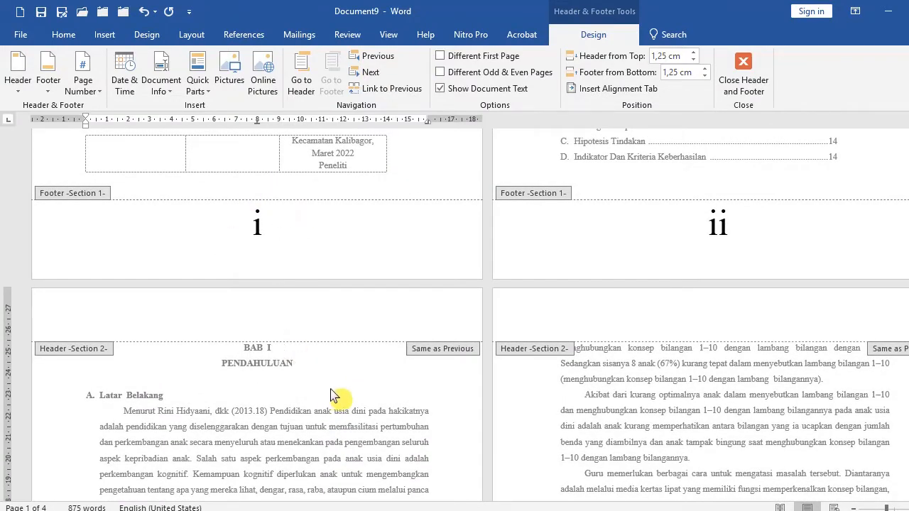
scroll(331, 398, "down", 10)
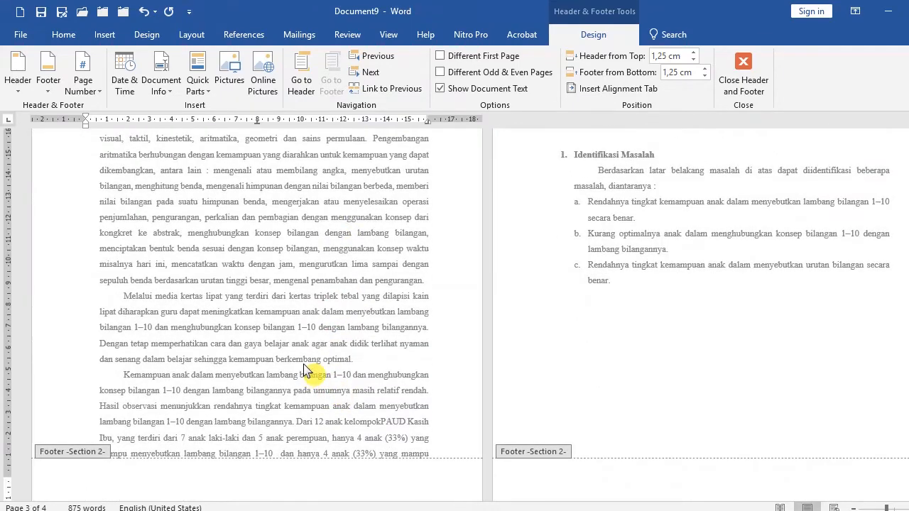
scroll(309, 370, "down", 1)
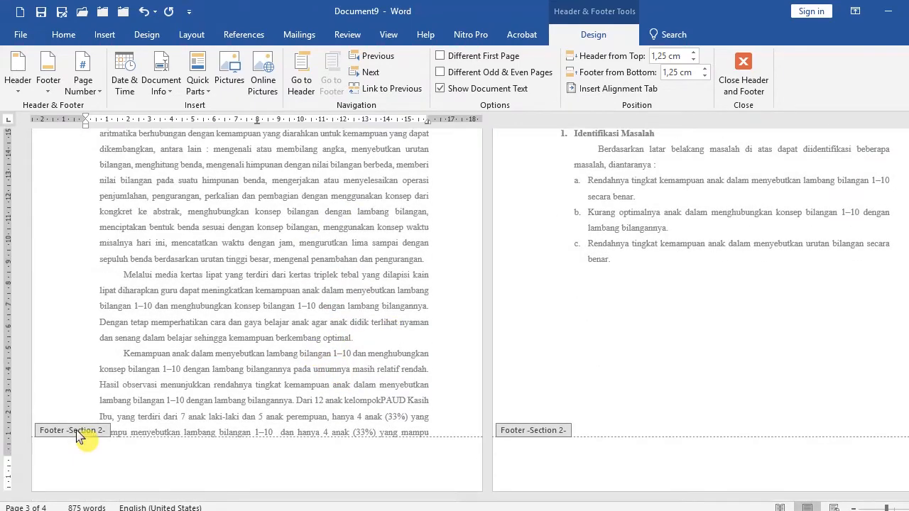
Leave header and footer editing and return to the chapter text.
left_click(47, 461)
left_click(124, 324)
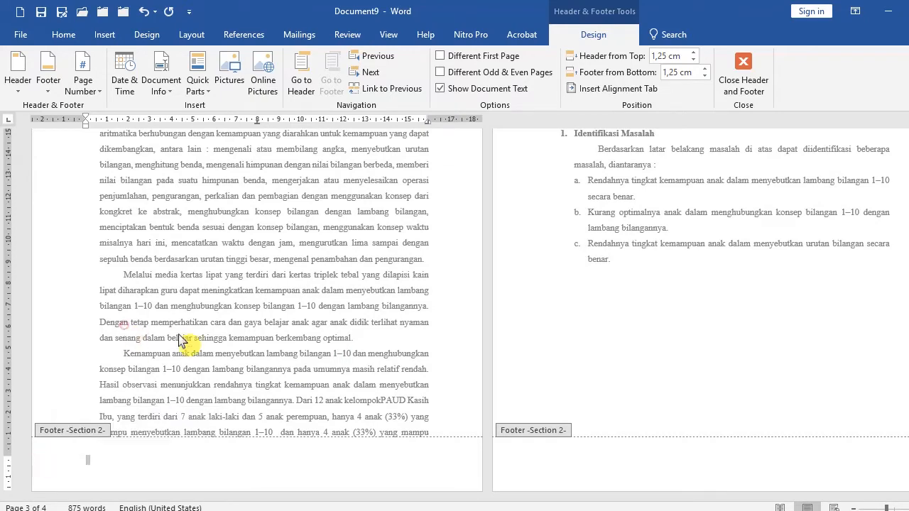
scroll(520, 342, "up", 3)
scroll(522, 345, "up", 5)
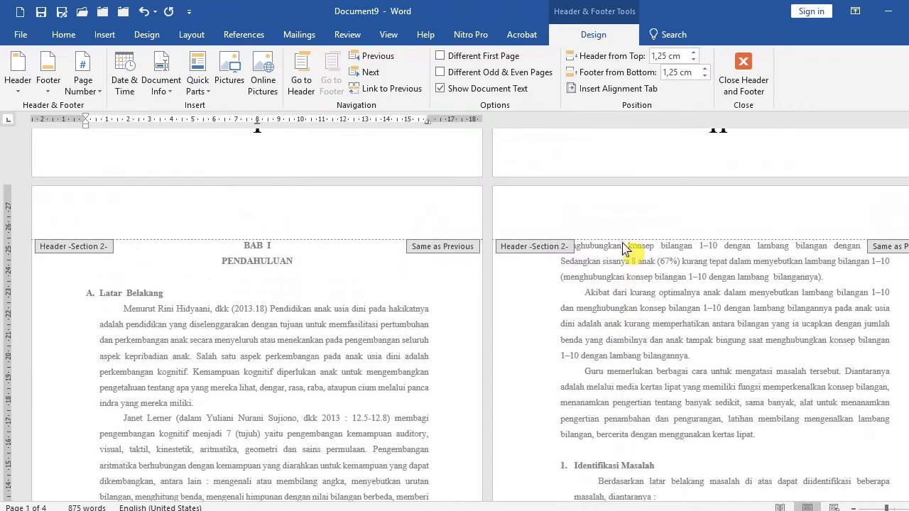
left_click(621, 243)
scroll(624, 255, "up", 3)
double_click(610, 261)
scroll(582, 255, "up", 5)
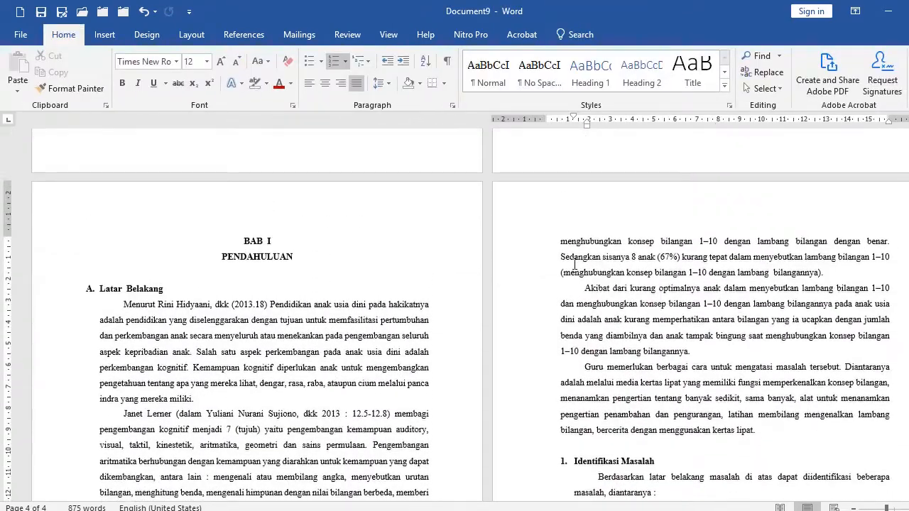
left_click(548, 242)
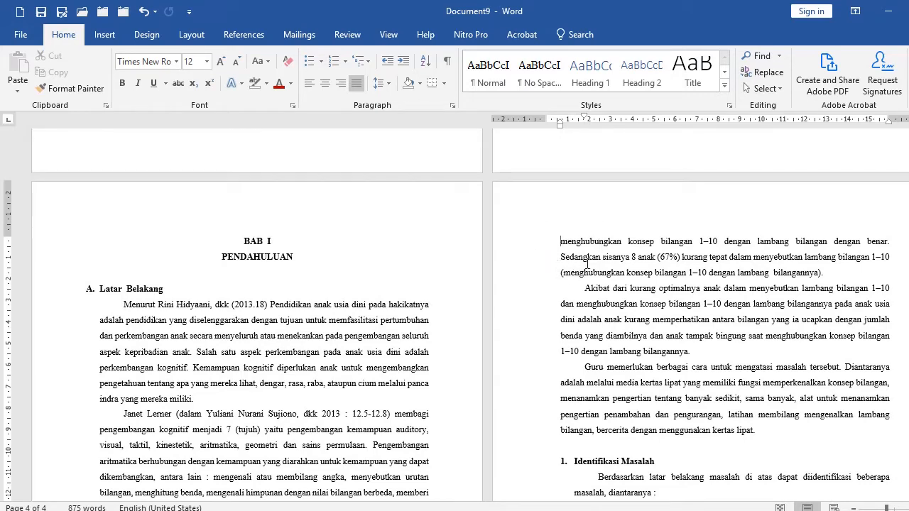
left_click(104, 34)
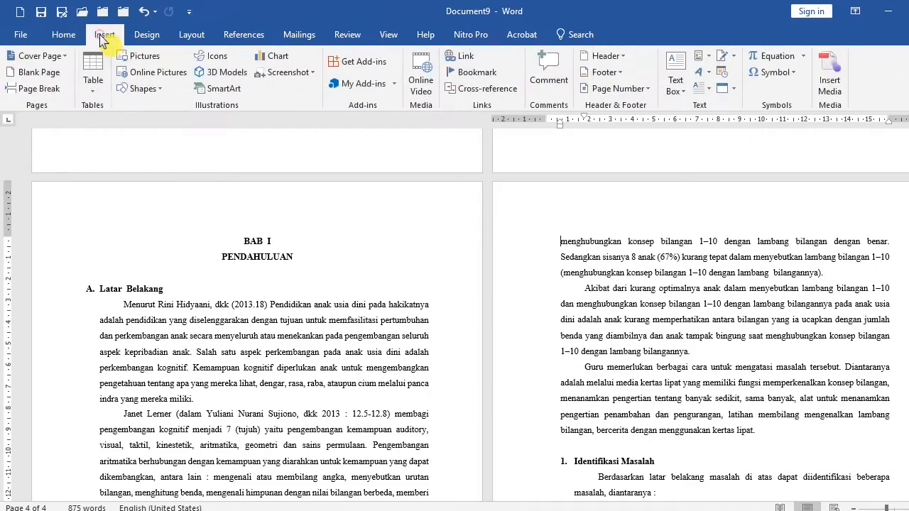
left_click(637, 95)
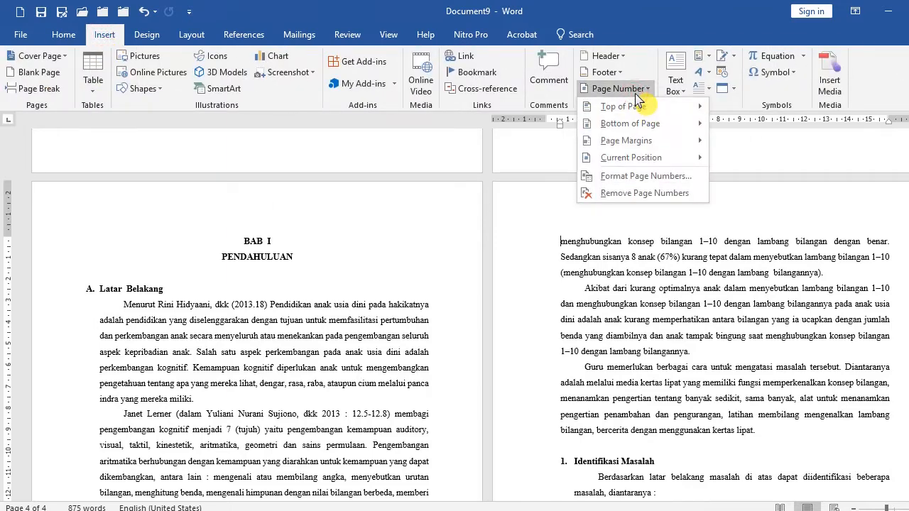
mouse_move(622, 107)
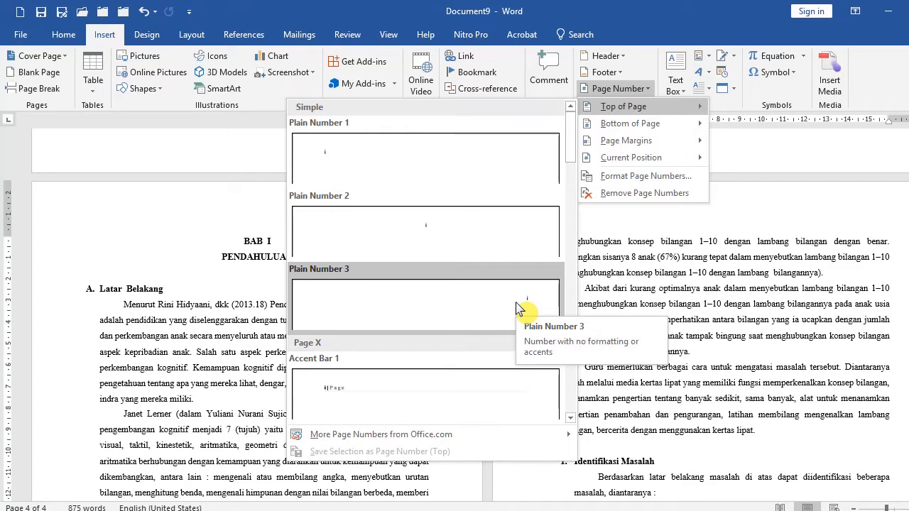
key("Escape")
key("Escape")
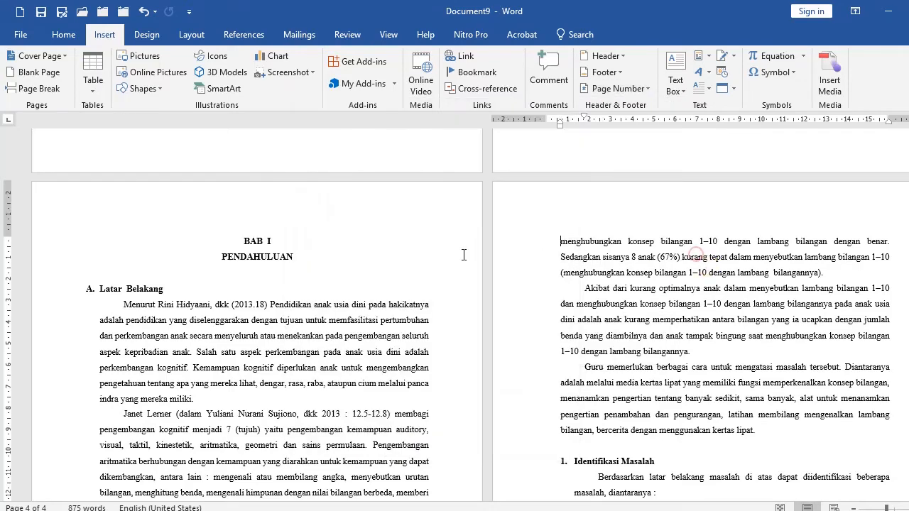
Open header editing on the second chapter page.
scroll(458, 242, "up", 6)
scroll(458, 242, "up", 9)
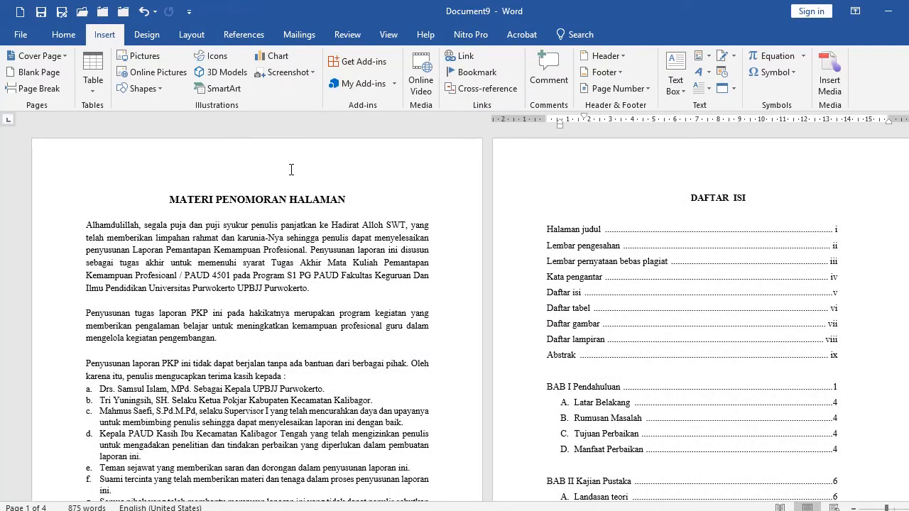
scroll(313, 171, "down", 9)
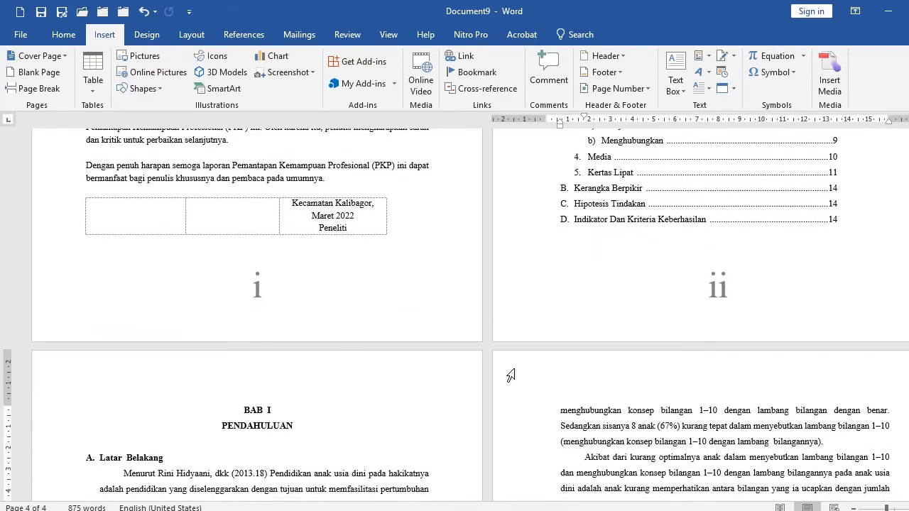
double_click(510, 375)
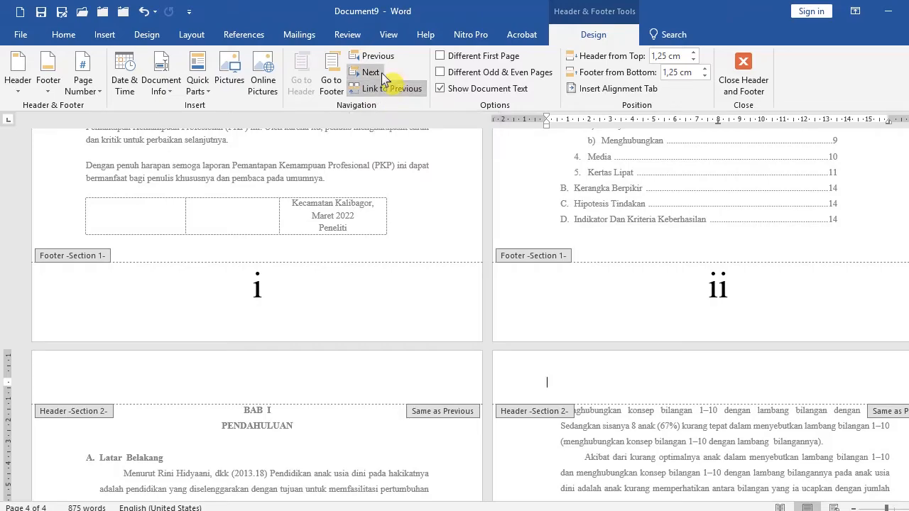
Scroll through the chapter pages to check their headers and footers.
scroll(280, 371, "down", 4)
scroll(280, 370, "down", 9)
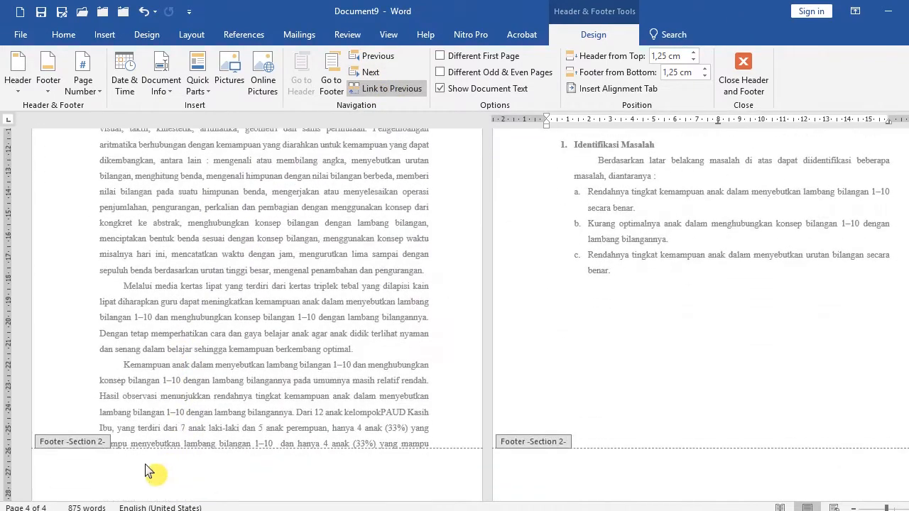
scroll(312, 348, "up", 5)
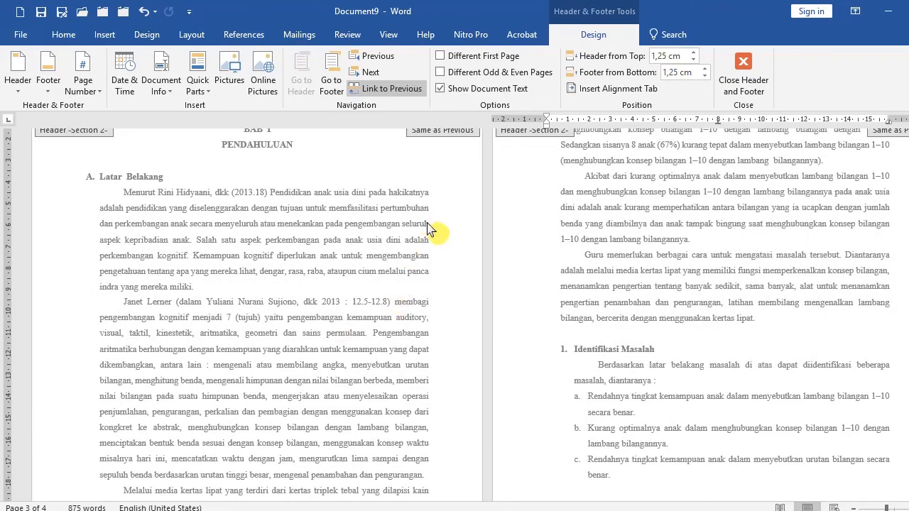
scroll(430, 173, "up", 4)
left_click(531, 239)
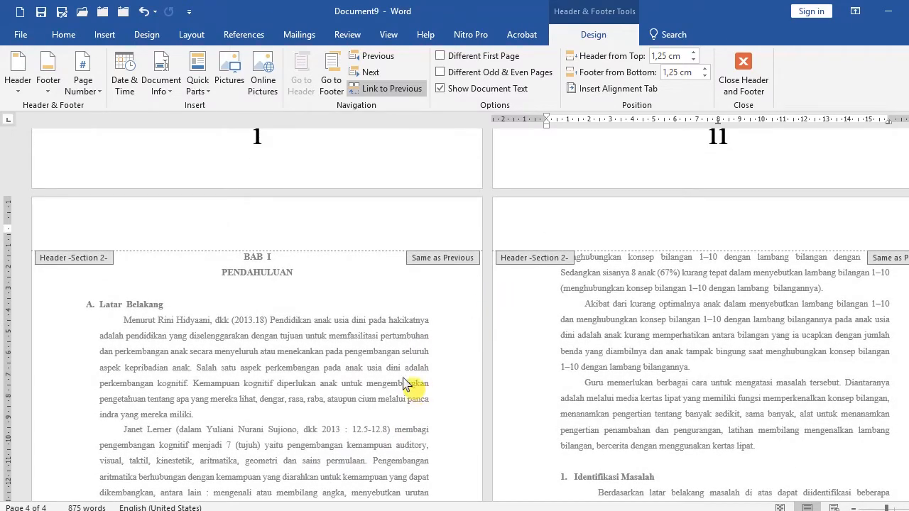
scroll(295, 424, "down", 5)
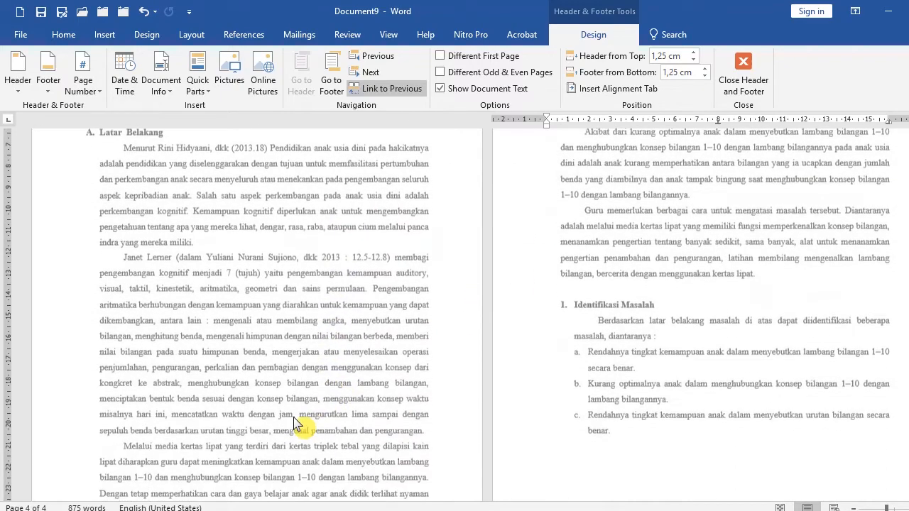
scroll(294, 423, "down", 5)
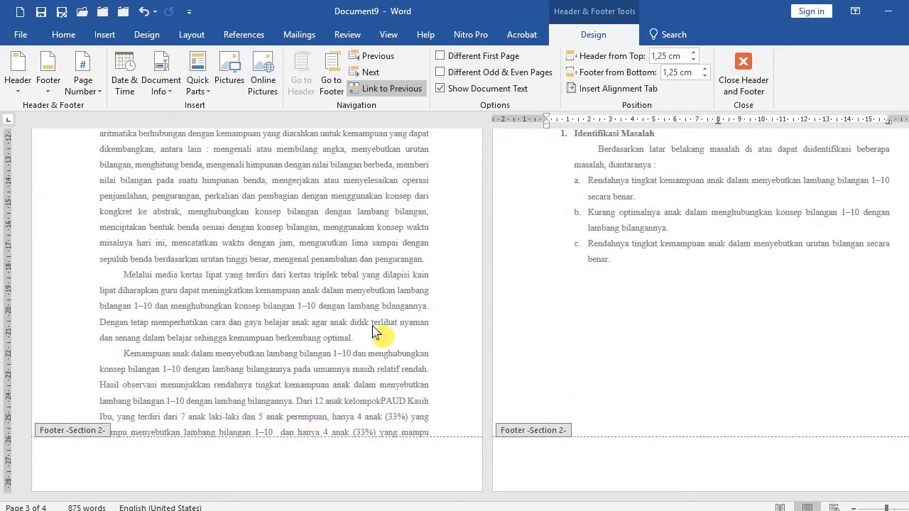
scroll(472, 315, "up", 10)
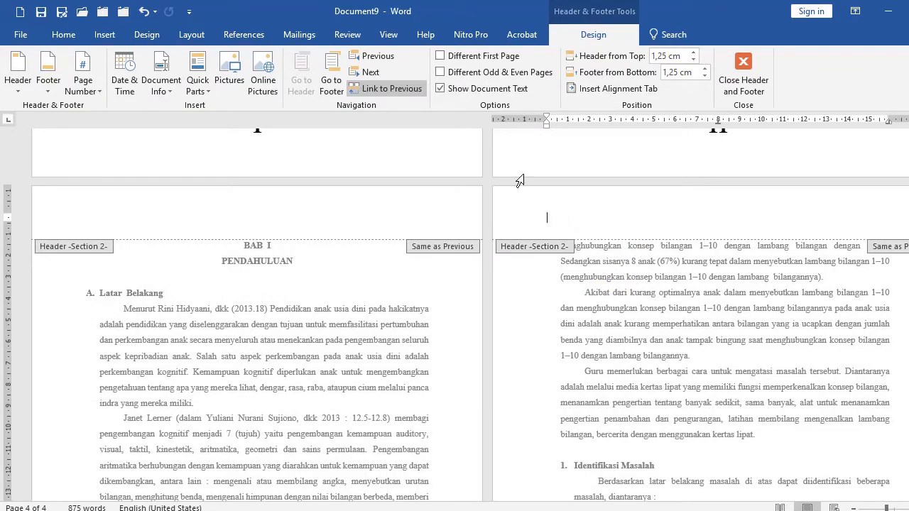
Try to add a Plain Number 3 page number at the top of the chapter pages and size it 48 pt.
left_click(85, 90)
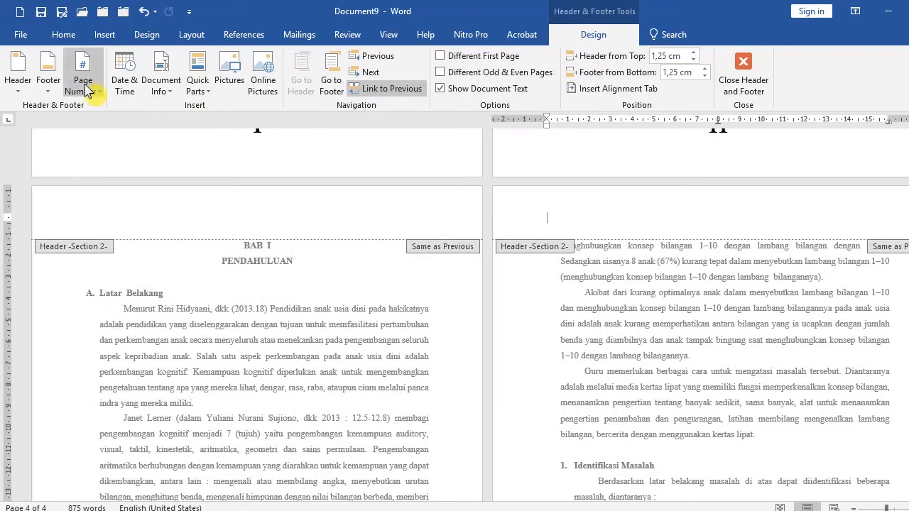
left_click(85, 91)
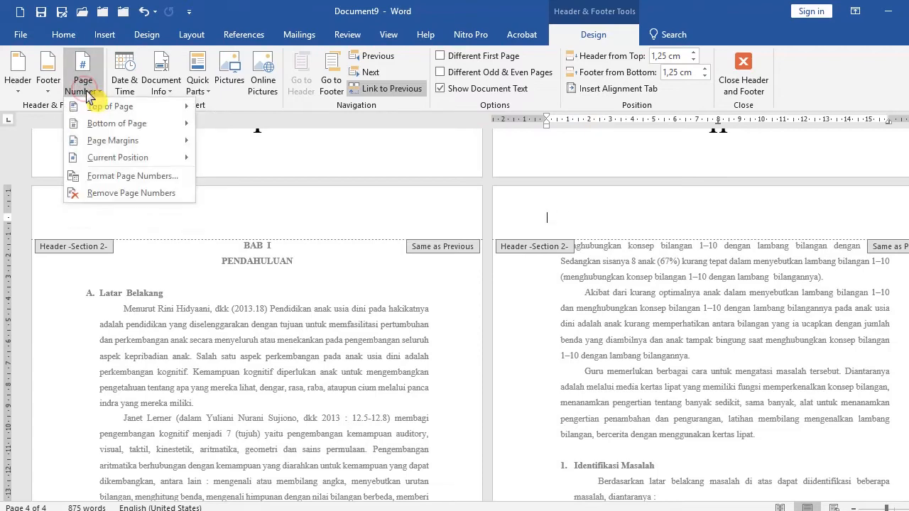
mouse_move(99, 125)
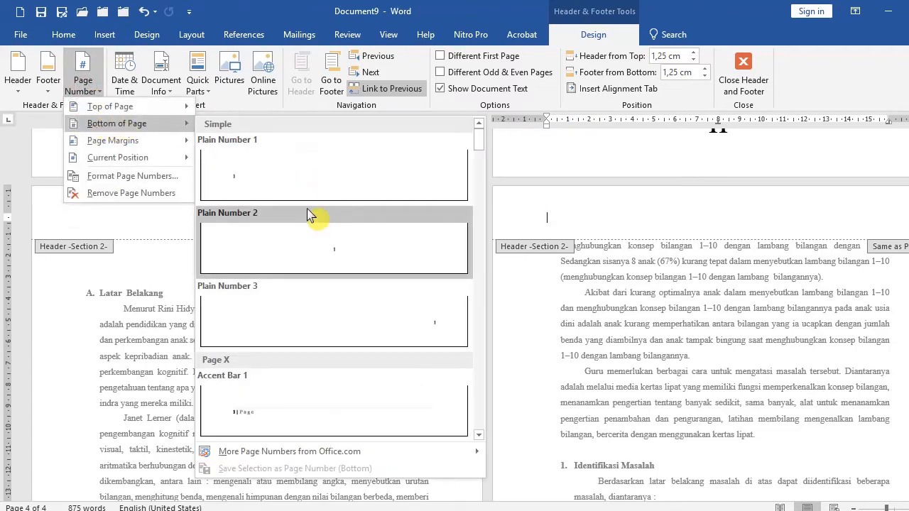
mouse_move(149, 107)
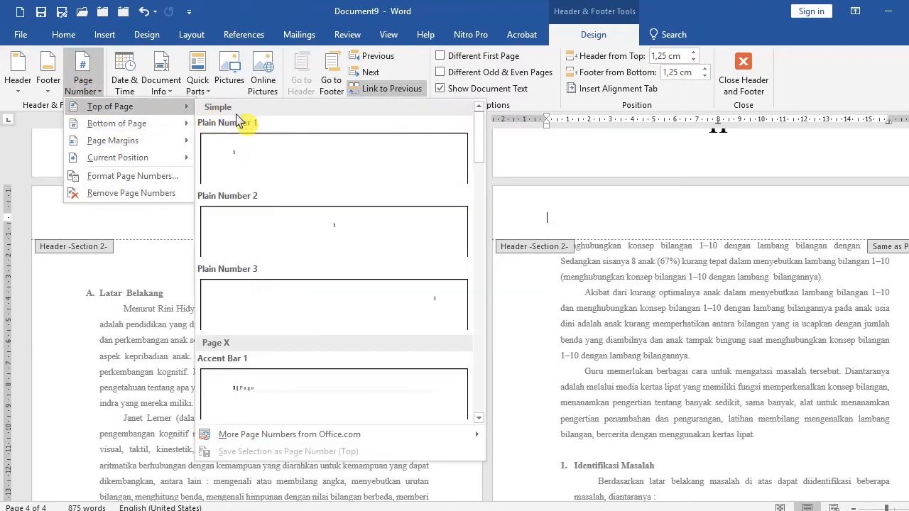
left_click(366, 293)
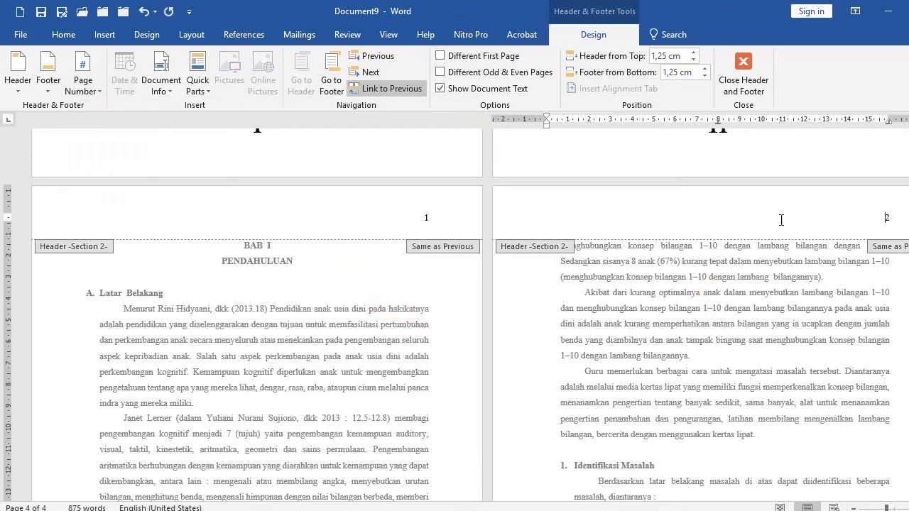
left_click(511, 226)
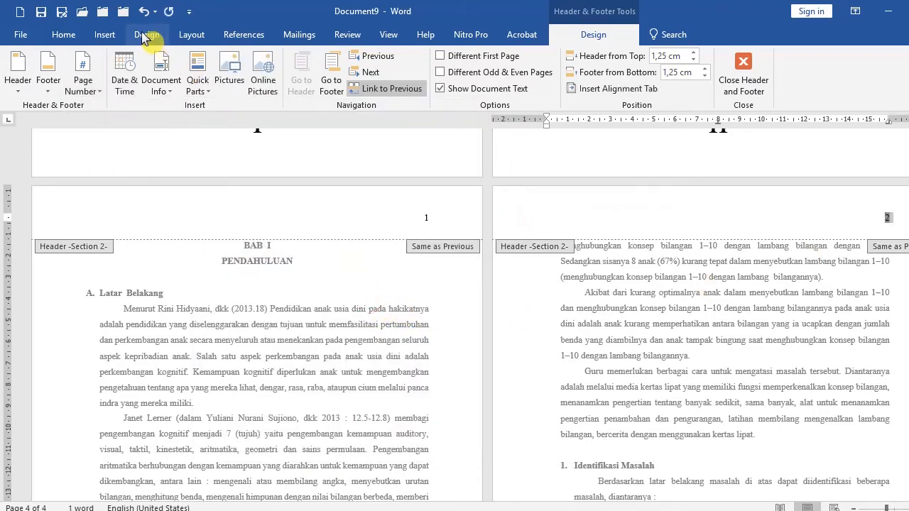
left_click(63, 34)
left_click(207, 61)
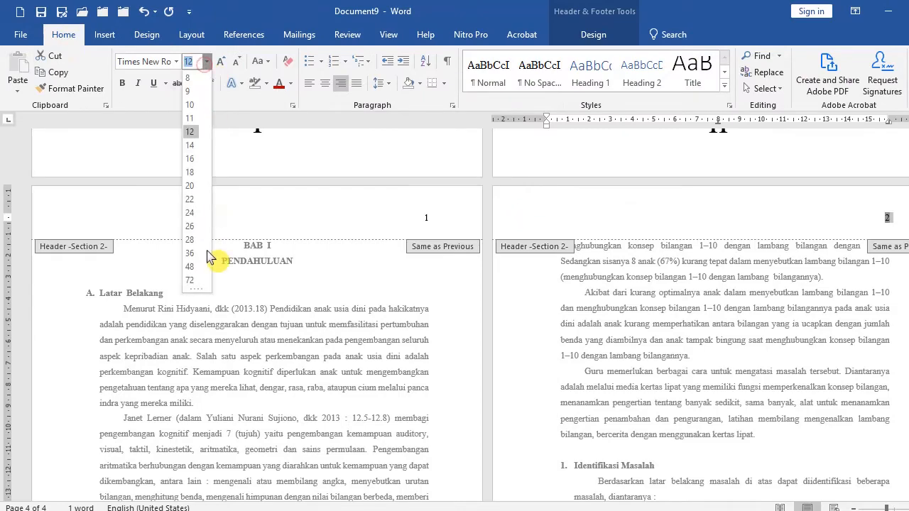
left_click(191, 263)
Leave header editing and undo the top-of-page number and its font size change.
scroll(426, 305, "up", 10)
double_click(589, 329)
scroll(575, 326, "down", 8)
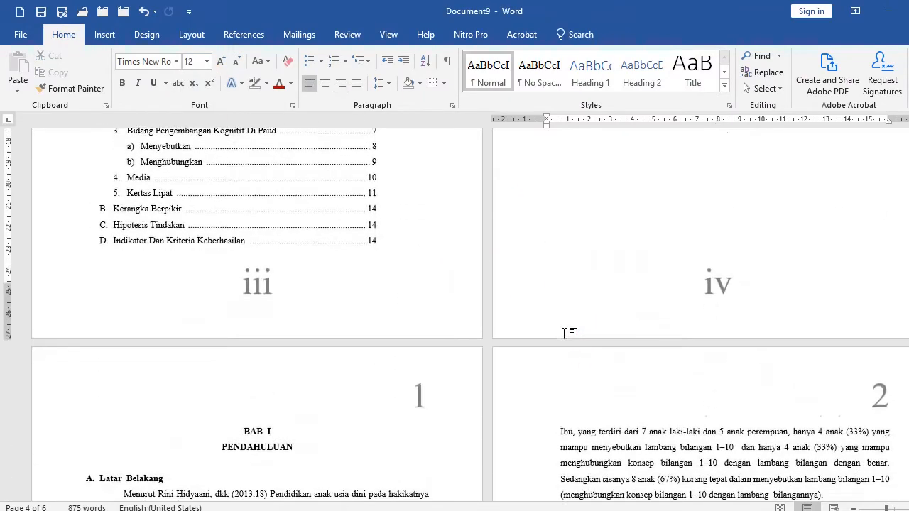
left_click(557, 326)
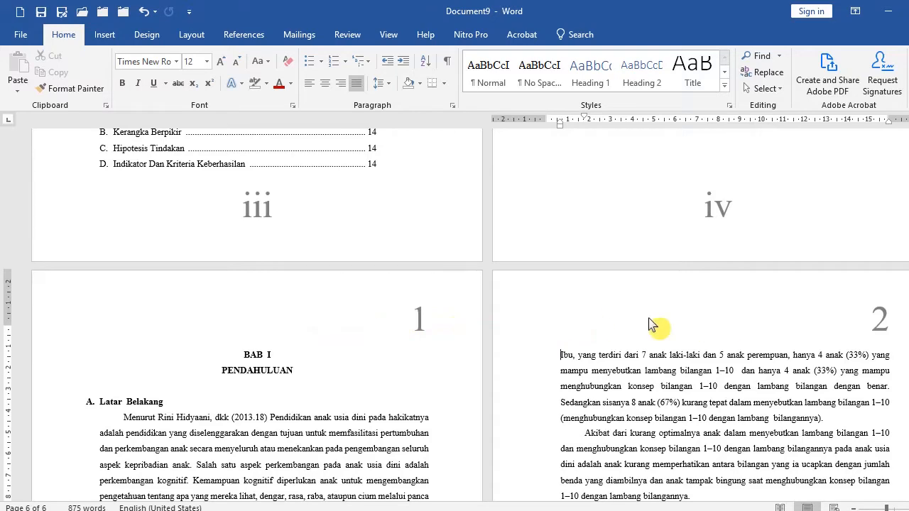
scroll(518, 302, "up", 4)
scroll(518, 301, "up", 6)
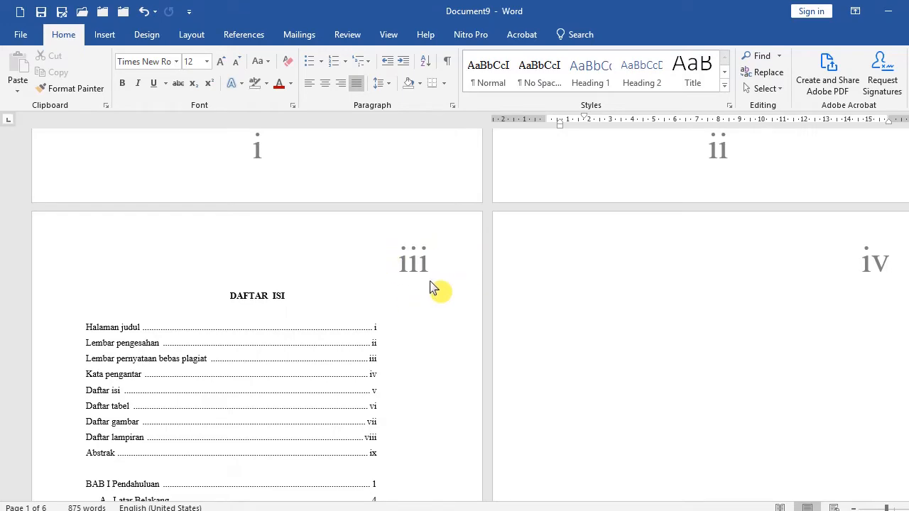
left_click(142, 12)
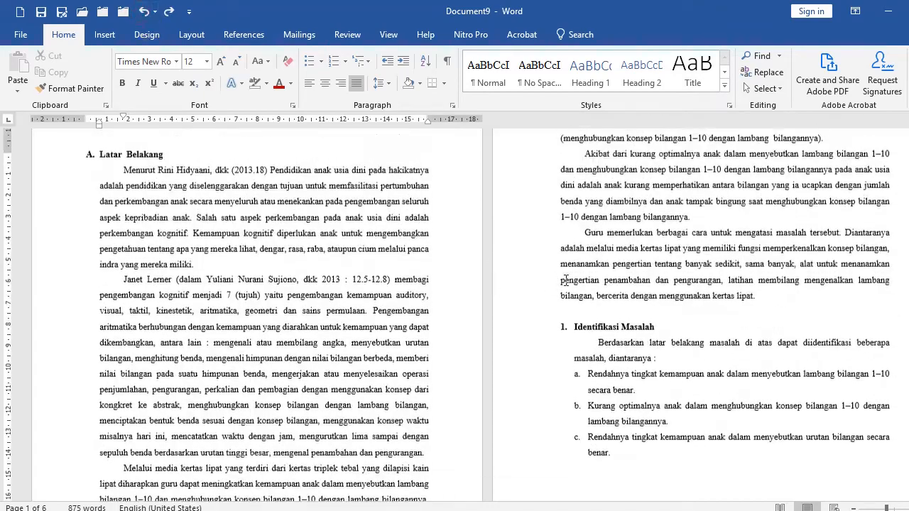
left_click(144, 12)
scroll(553, 218, "up", 4)
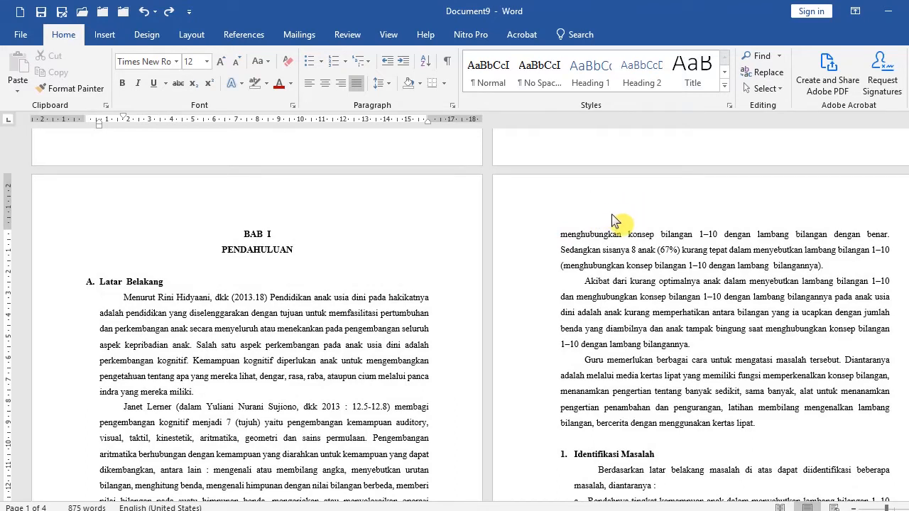
Unlink the chapter header from the previous section and insert a Plain Number 3 page number at the top.
double_click(516, 202)
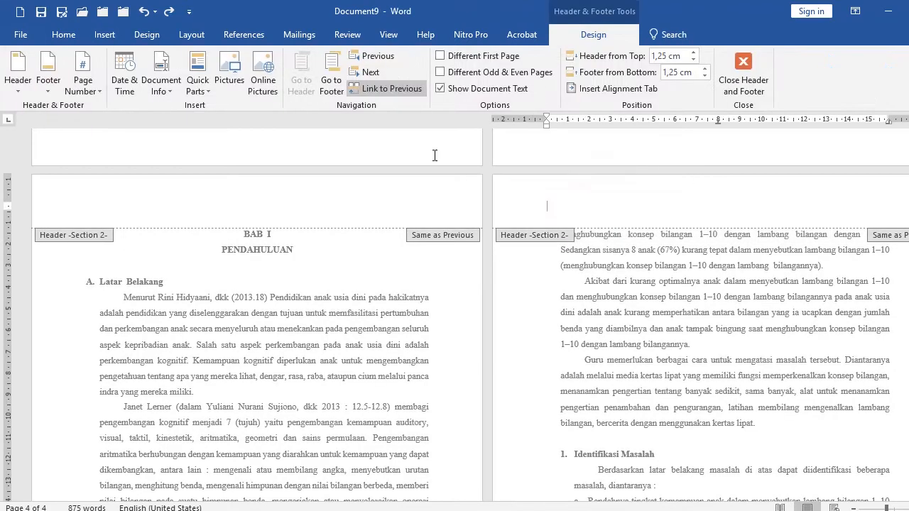
left_click(390, 90)
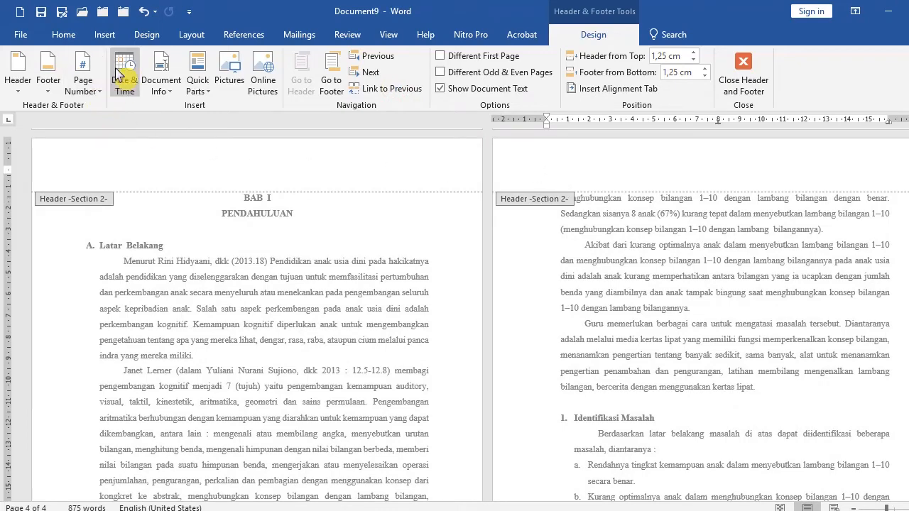
left_click(104, 34)
left_click(618, 88)
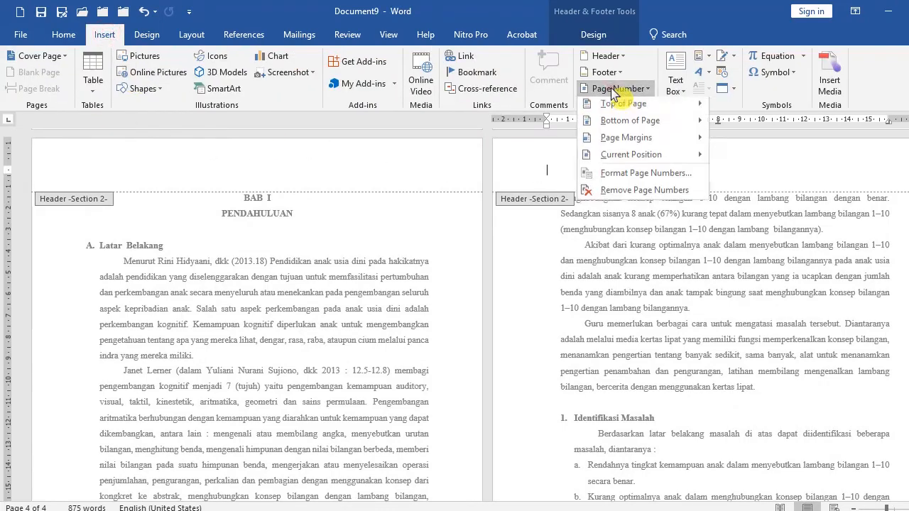
mouse_move(612, 108)
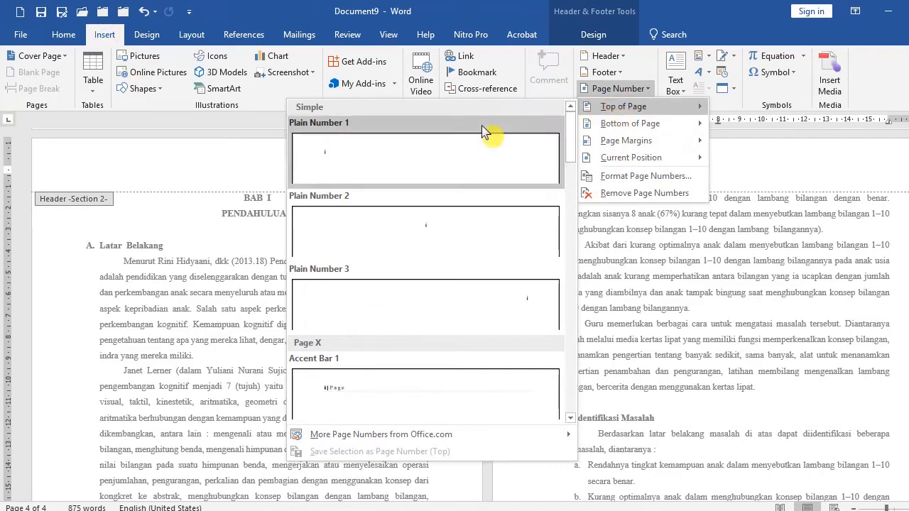
left_click(515, 307)
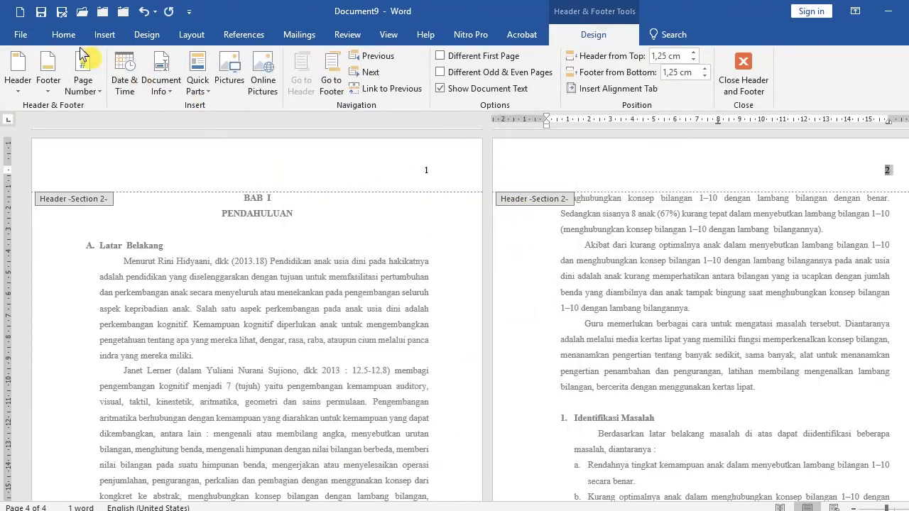
Set the chapter header page number's font size to 36 pt.
left_click(63, 35)
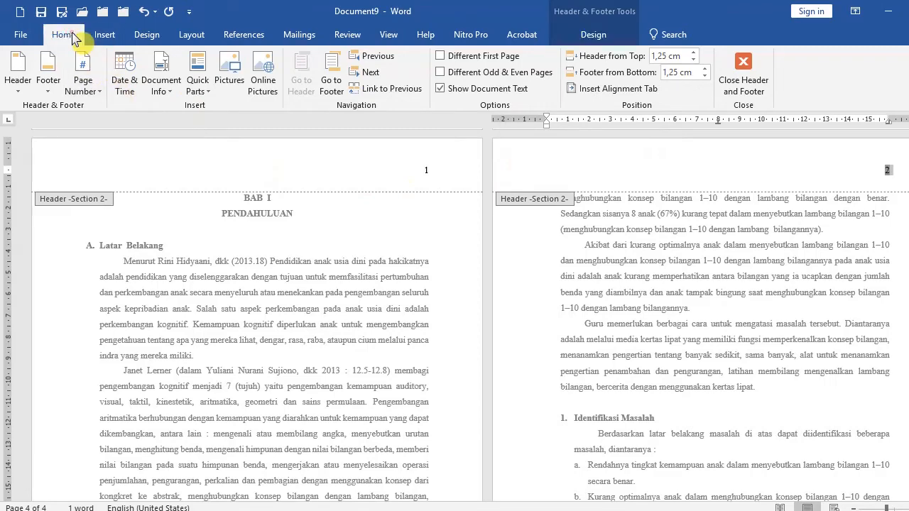
left_click(205, 61)
left_click(193, 263)
left_click(207, 62)
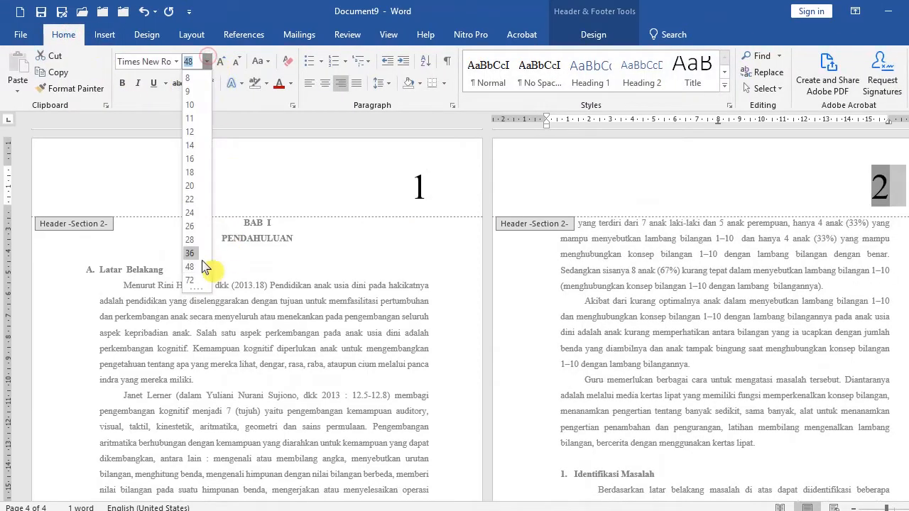
left_click(189, 253)
Scroll through the front-matter and chapter pages to check their headers and footers.
scroll(448, 216, "up", 10)
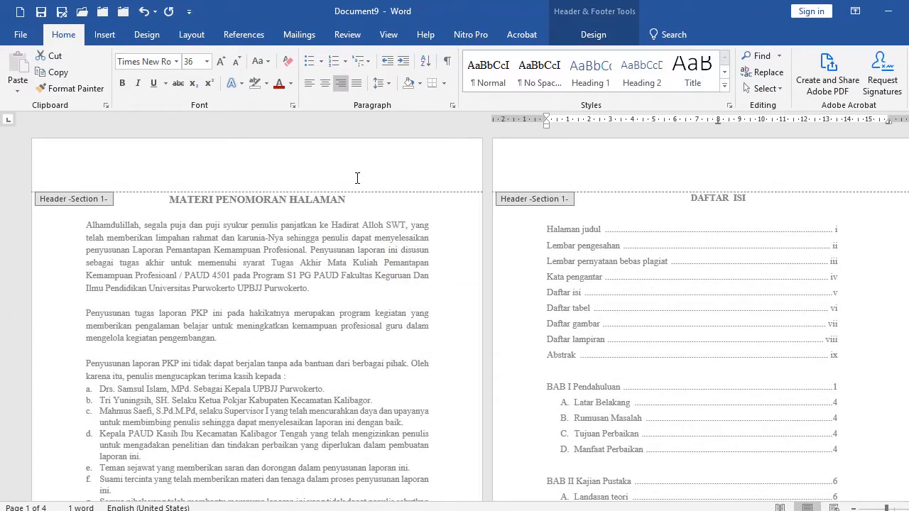
scroll(446, 278, "down", 10)
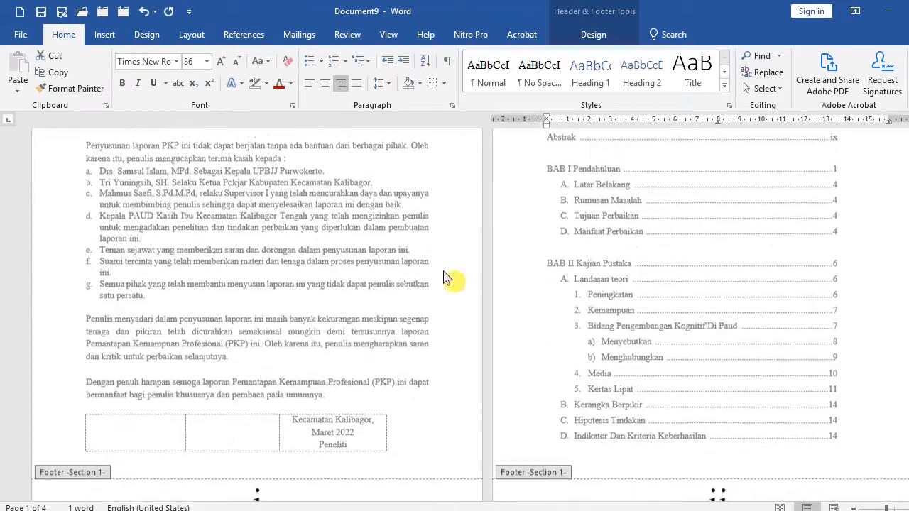
left_click(526, 419)
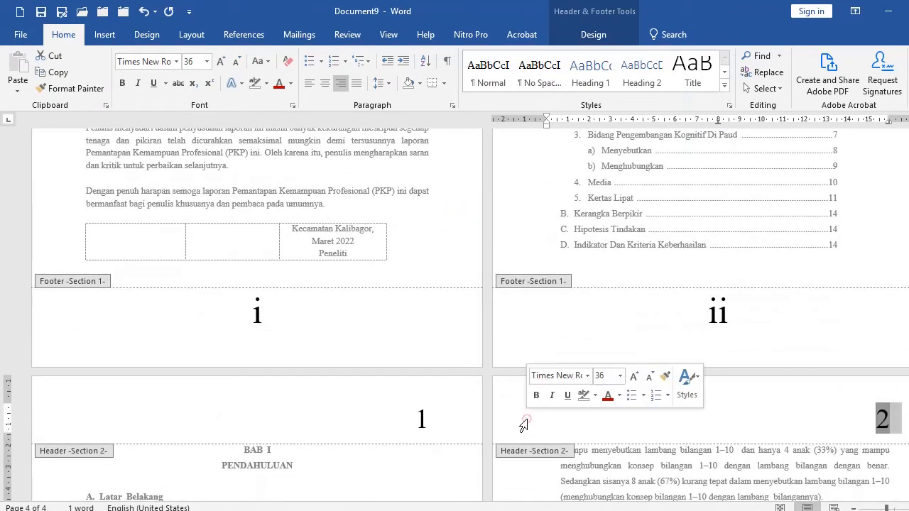
left_click(507, 400)
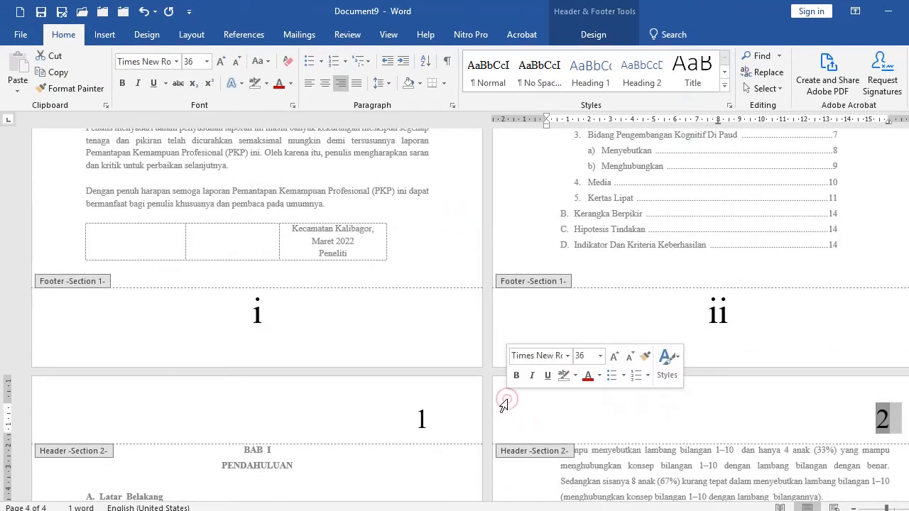
left_click(593, 34)
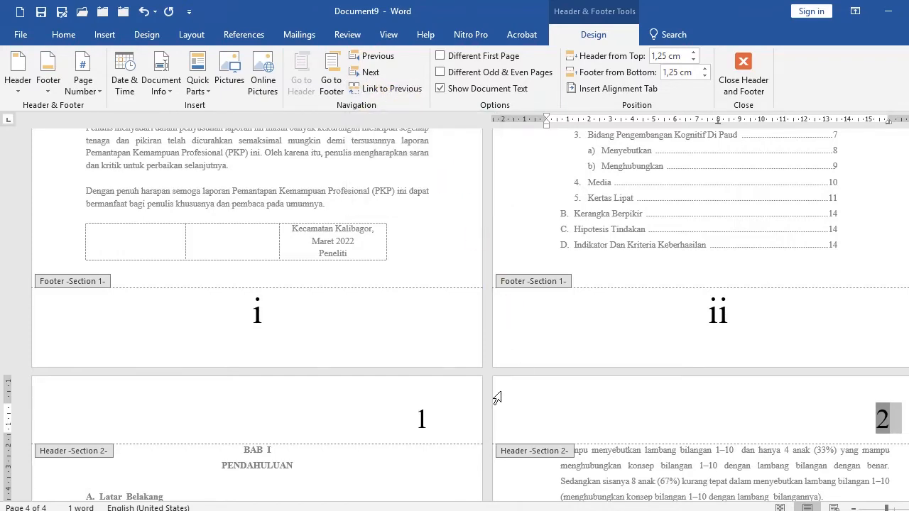
scroll(517, 419, "down", 3)
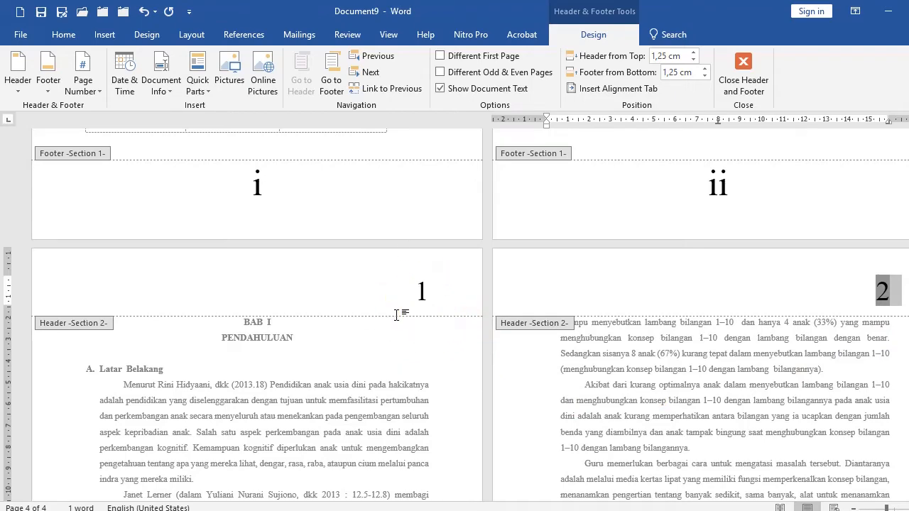
scroll(283, 490, "down", 10)
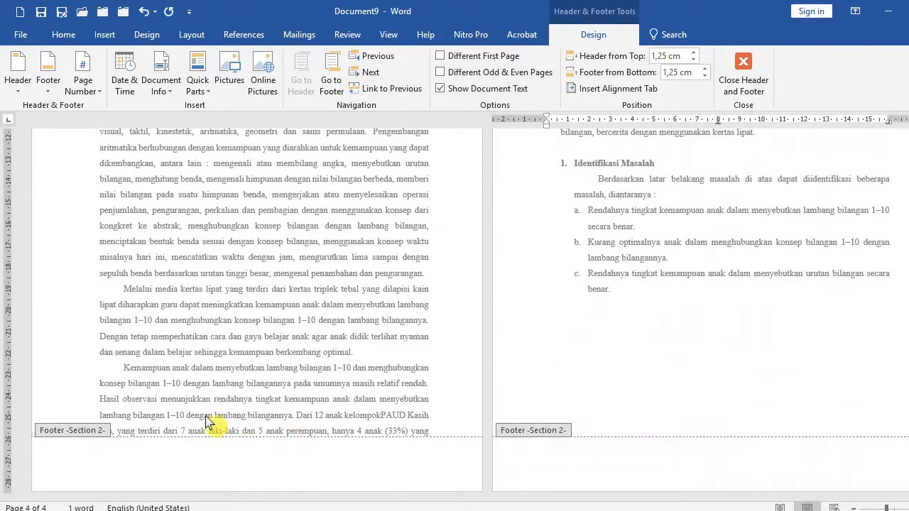
left_click(255, 485)
scroll(395, 302, "up", 8)
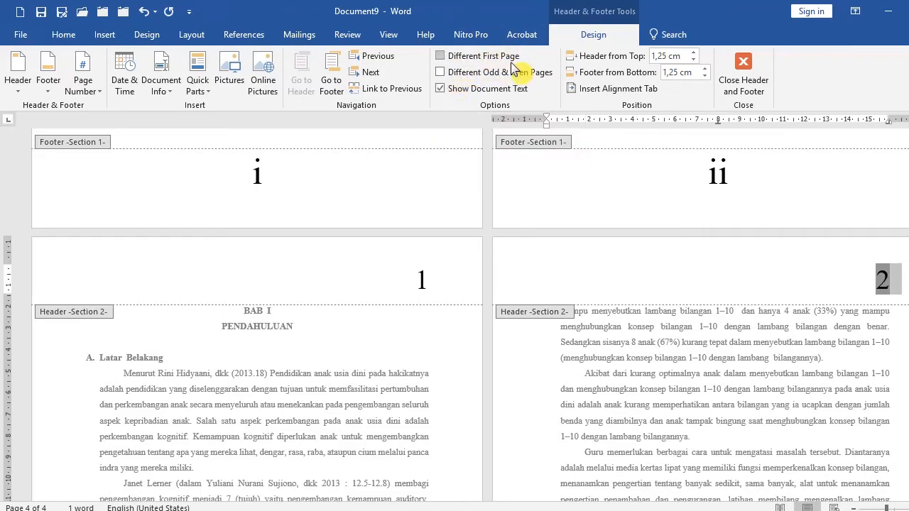
Enable a different first page for the chapter section's header and footer.
left_click(440, 56)
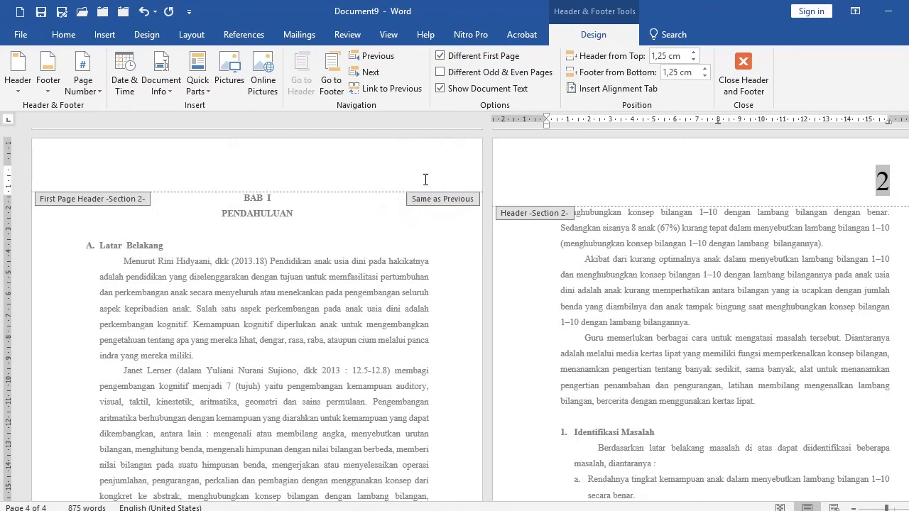
scroll(380, 307, "down", 7)
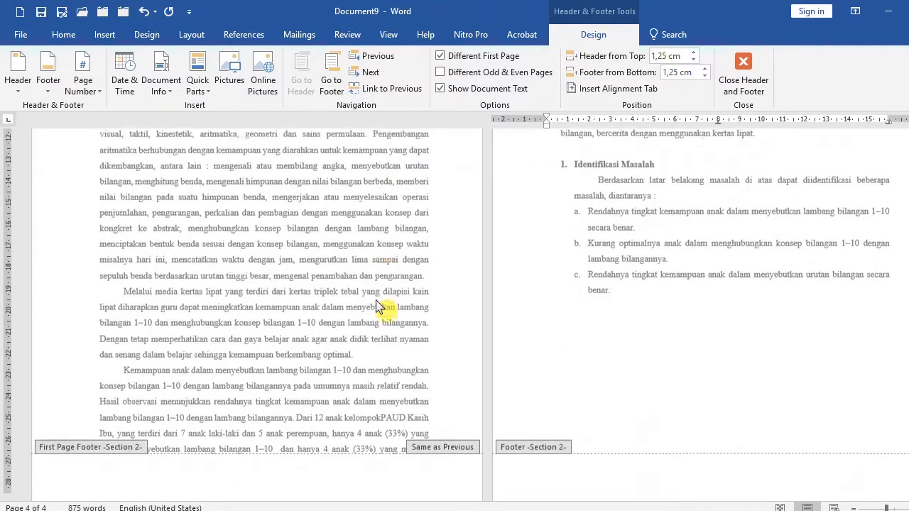
Insert a page number at the bottom of the chapter section's first-page footer.
left_click(262, 469)
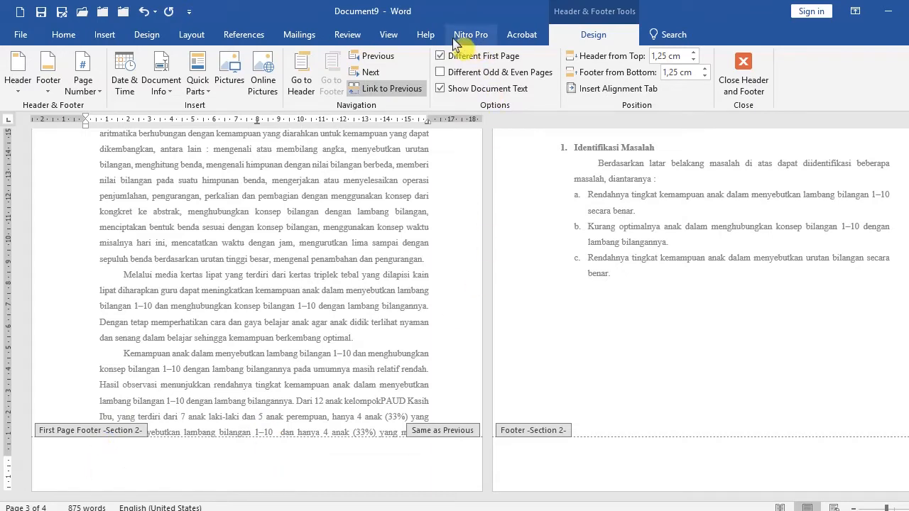
left_click(99, 91)
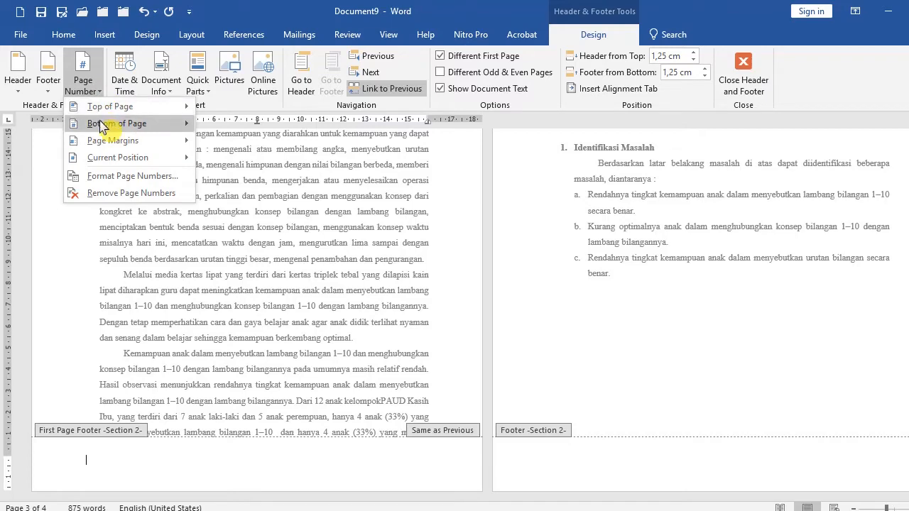
mouse_move(102, 123)
left_click(344, 229)
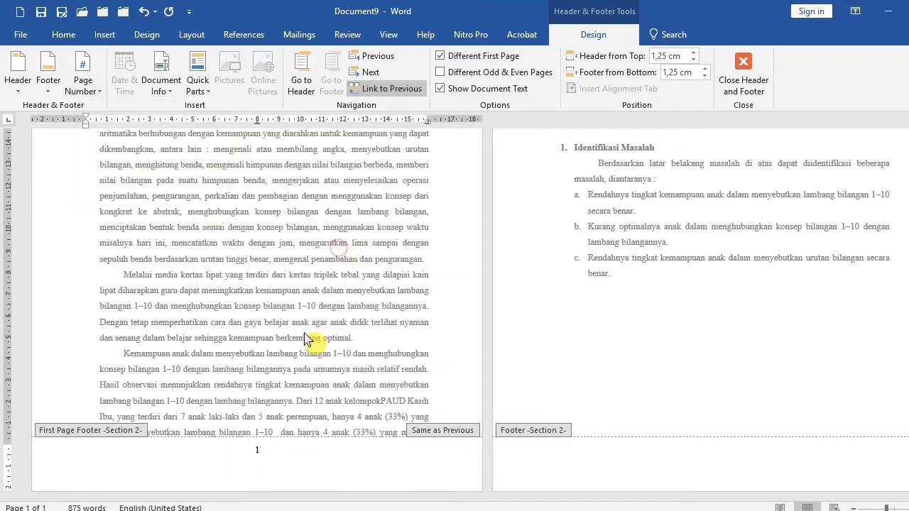
Set the first-page footer page number's font size to 36 pt.
left_click(50, 459)
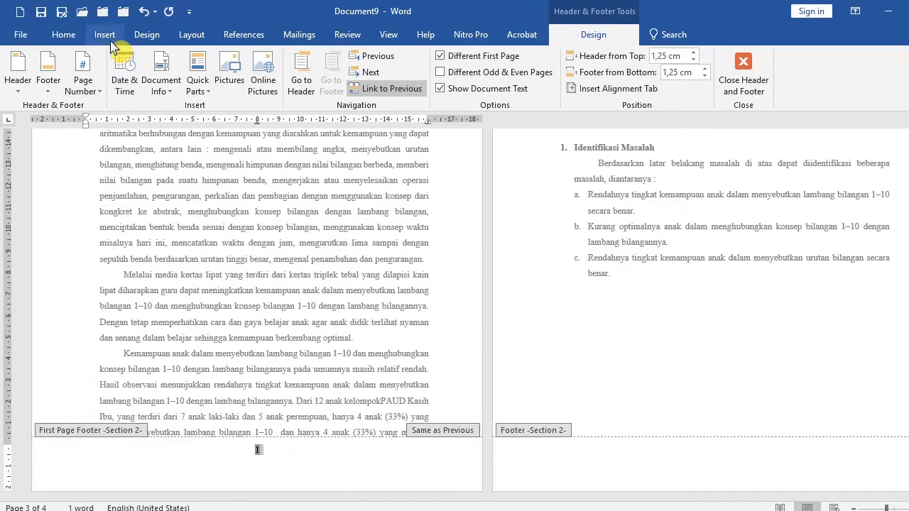
left_click(64, 34)
left_click(207, 61)
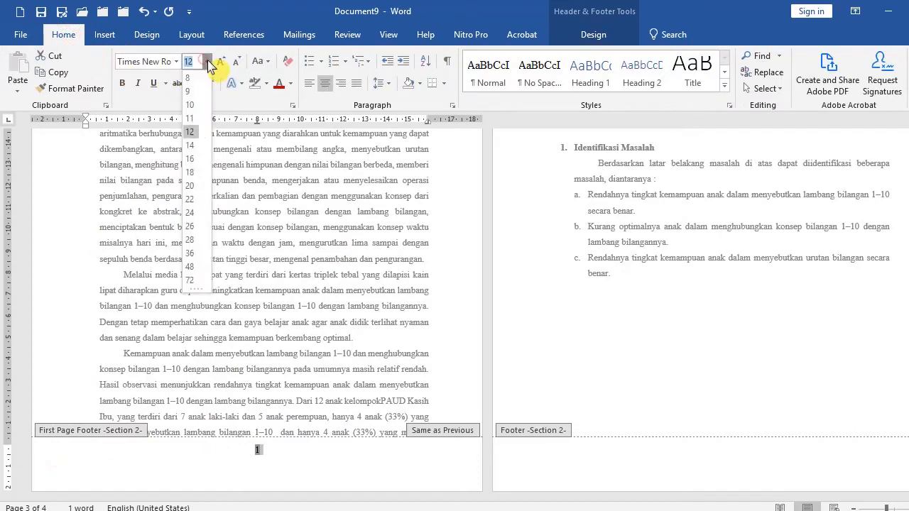
left_click(190, 253)
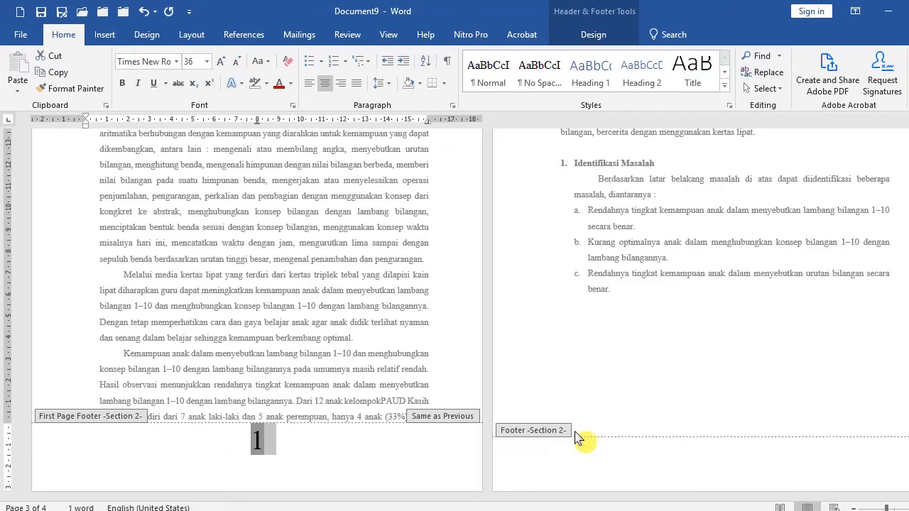
Select the chapter header's page number, then leave header and footer editing to return to the body text.
scroll(631, 416, "up", 6)
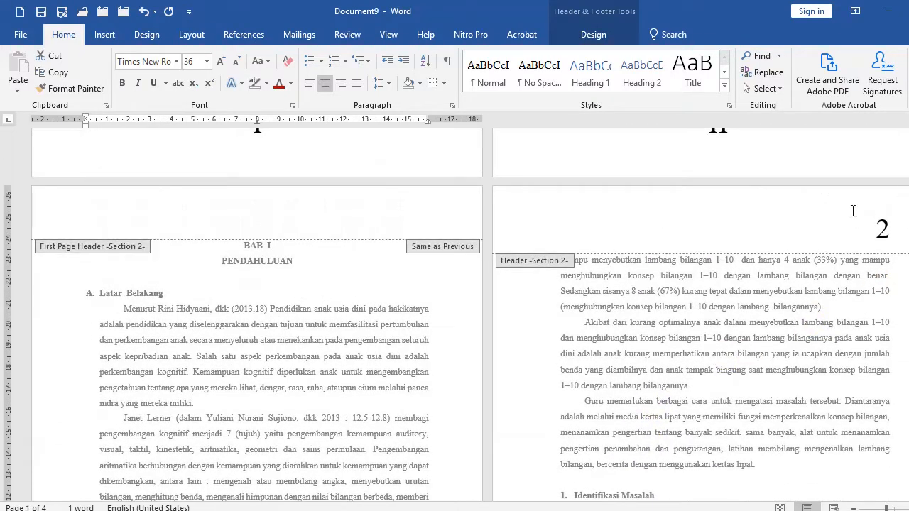
left_click(524, 223)
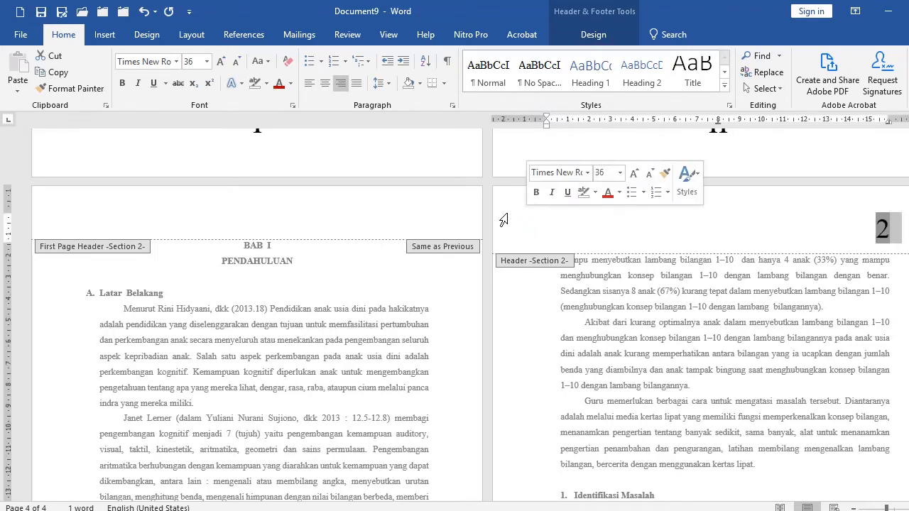
left_click(593, 34)
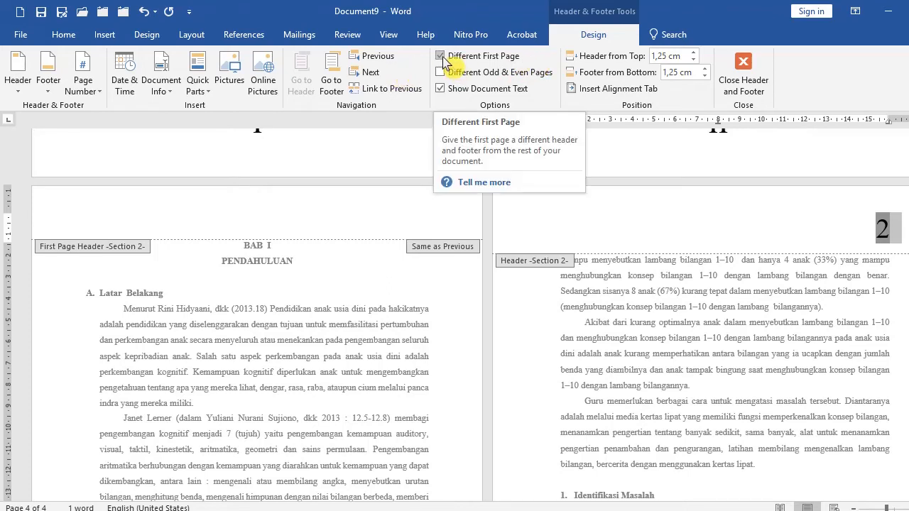
double_click(379, 301)
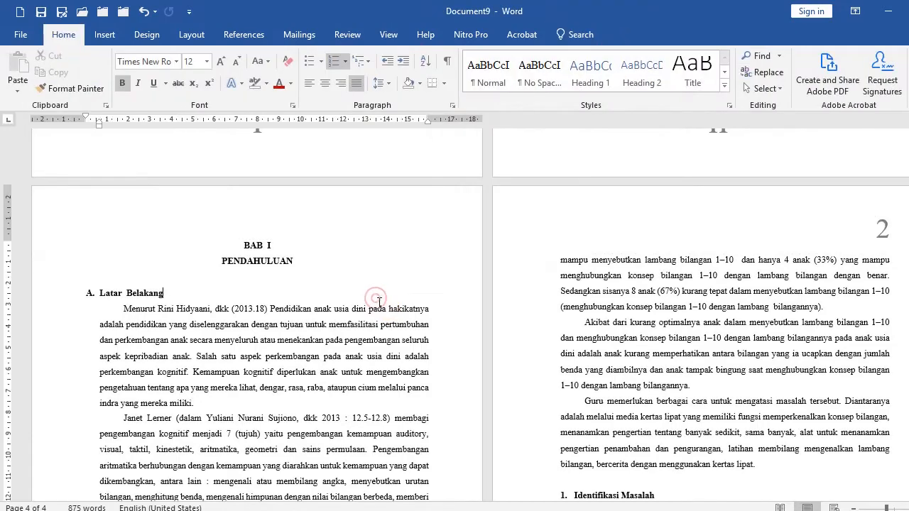
Copy the chapter text from the second page onward and paste it below the last list item.
scroll(291, 299, "down", 7)
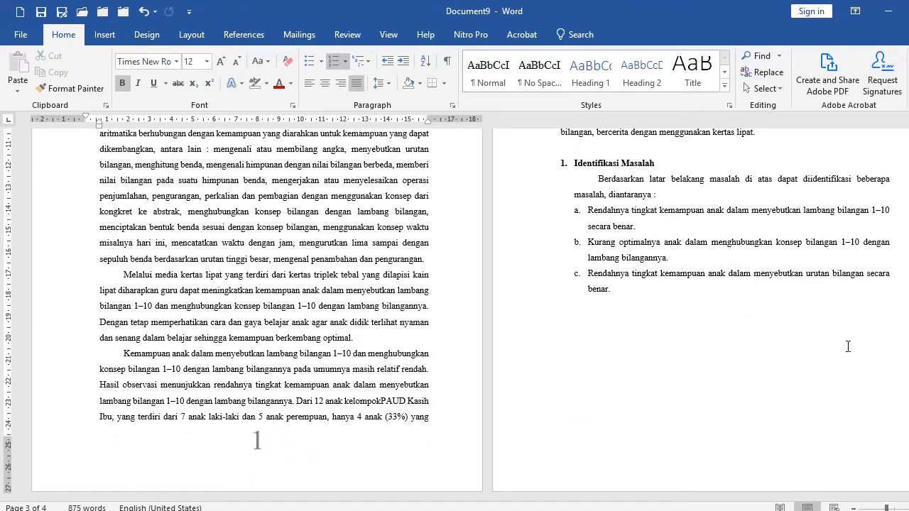
scroll(847, 347, "up", 7)
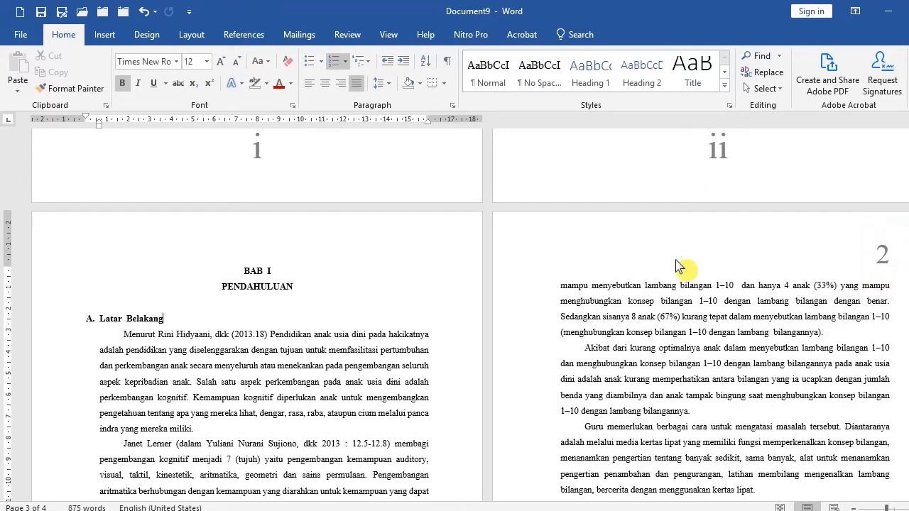
scroll(348, 260, "up", 2)
scroll(519, 357, "down", 5)
scroll(519, 357, "down", 3)
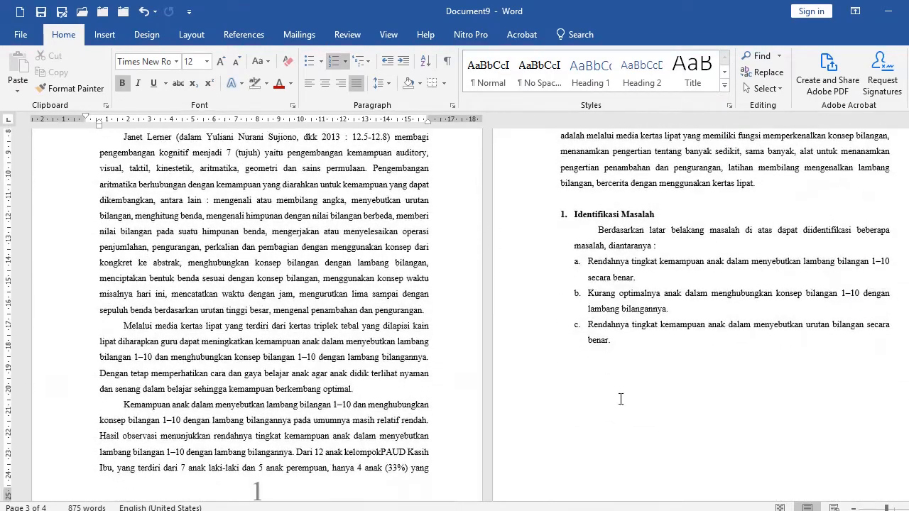
left_click(633, 348)
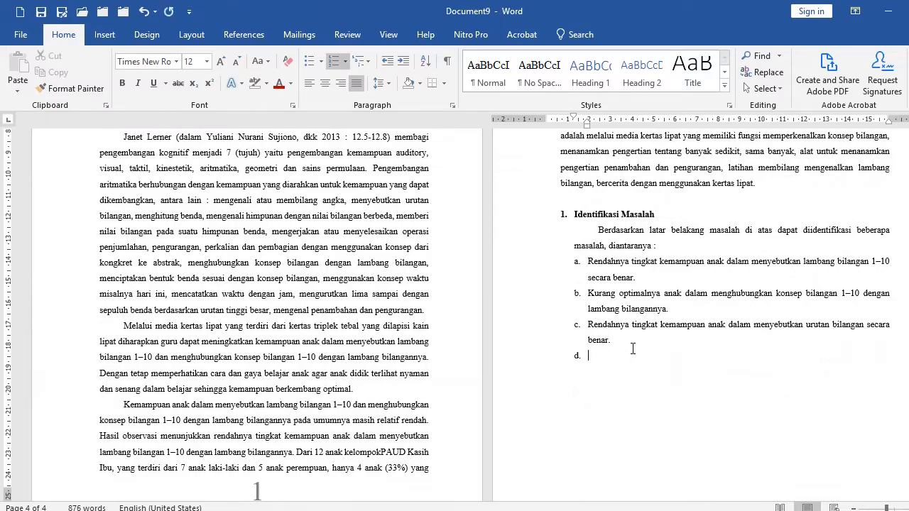
scroll(521, 246, "up", 3)
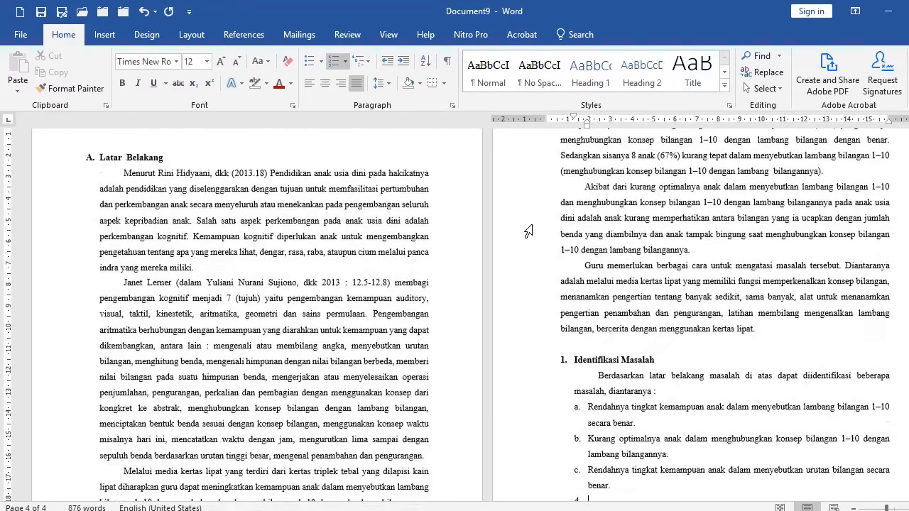
left_click(529, 207)
scroll(531, 206, "down", 2)
scroll(575, 333, "down", 1)
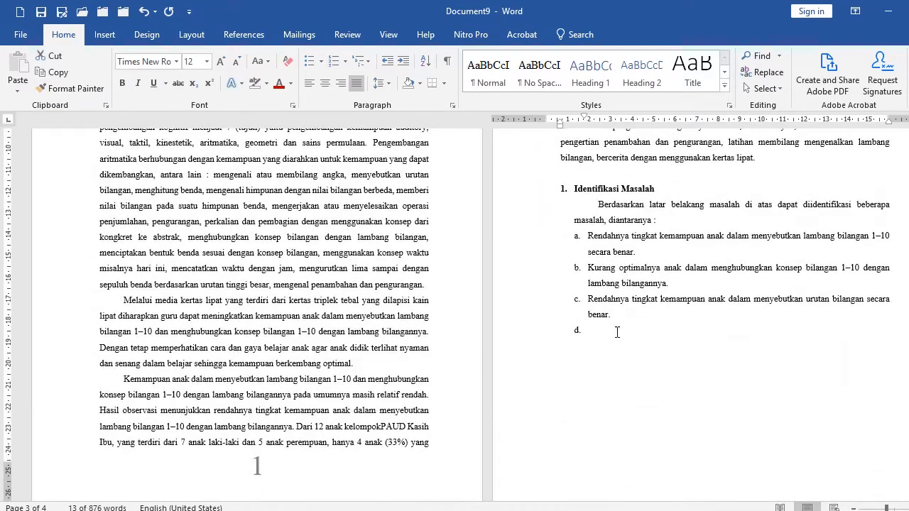
left_click(614, 338, "shift")
left_click(597, 366)
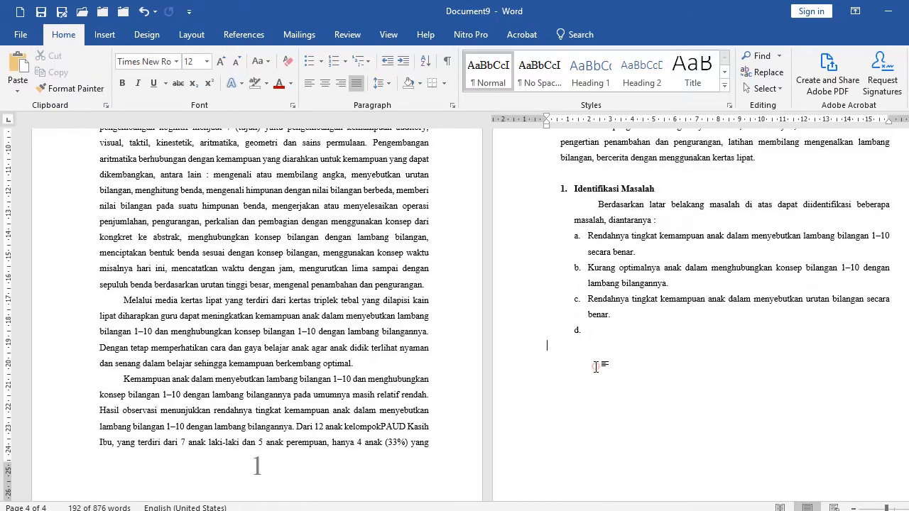
key("ctrl+v")
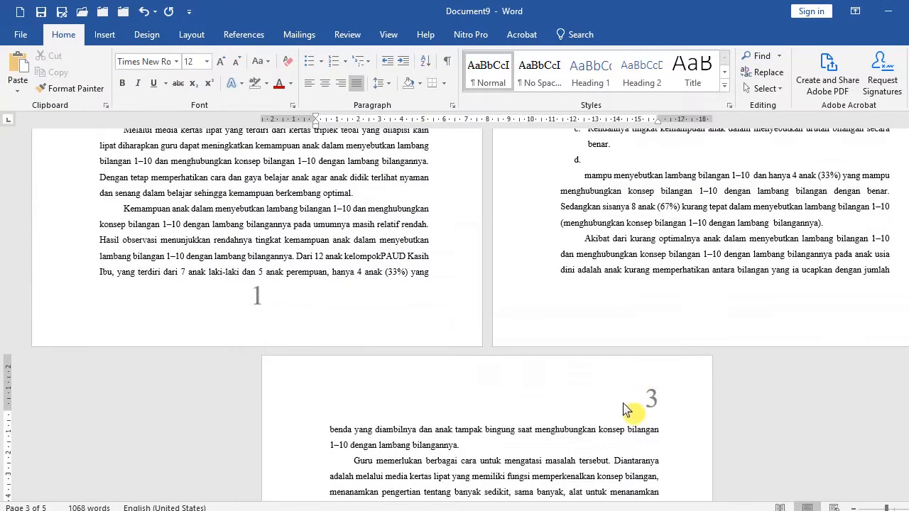
Paste the copied chapter text twice more at the end of the document.
left_click(666, 390)
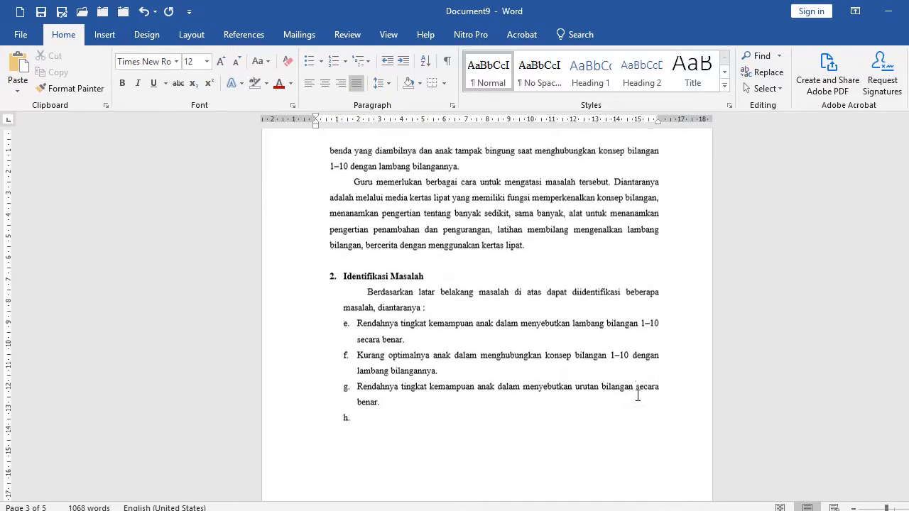
key("ctrl+v")
key("ctrl+v")
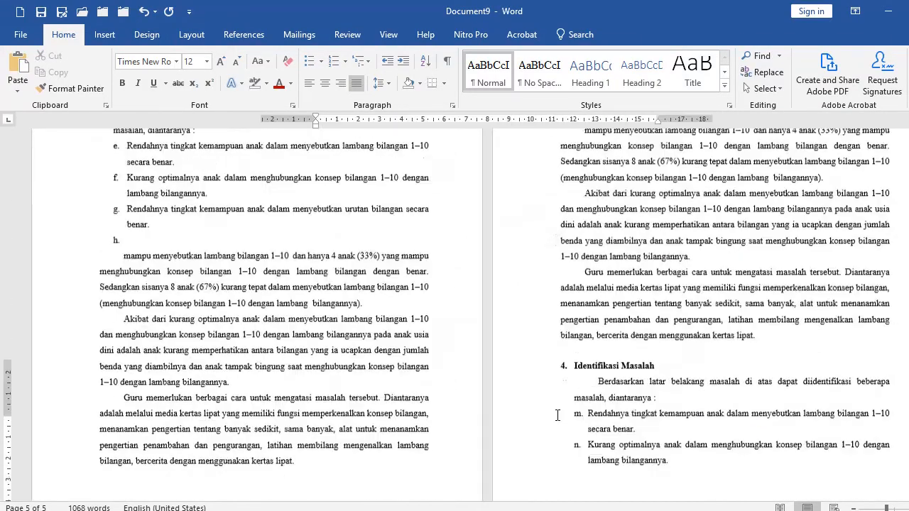
Select and copy the chapter text from the BAB I heading down to the fourth Identifikasi Masalah list.
scroll(735, 350, "up", 3)
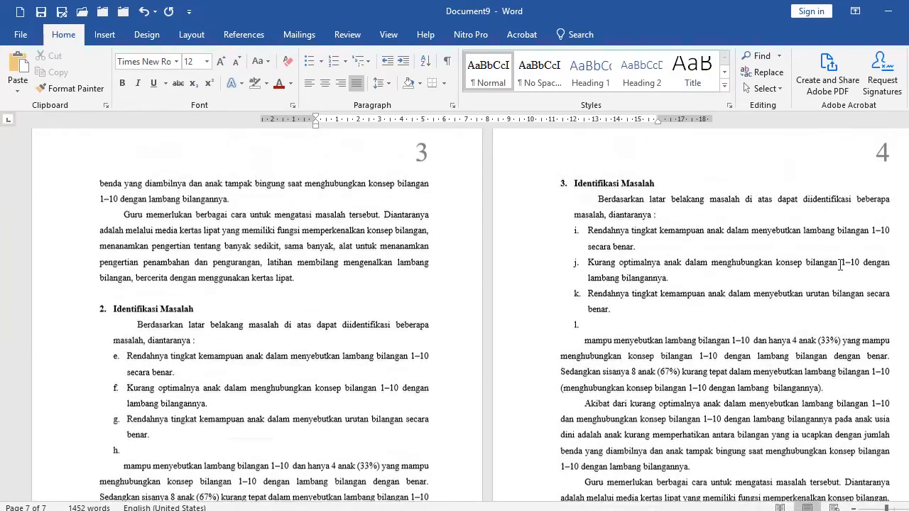
scroll(510, 254, "up", 6)
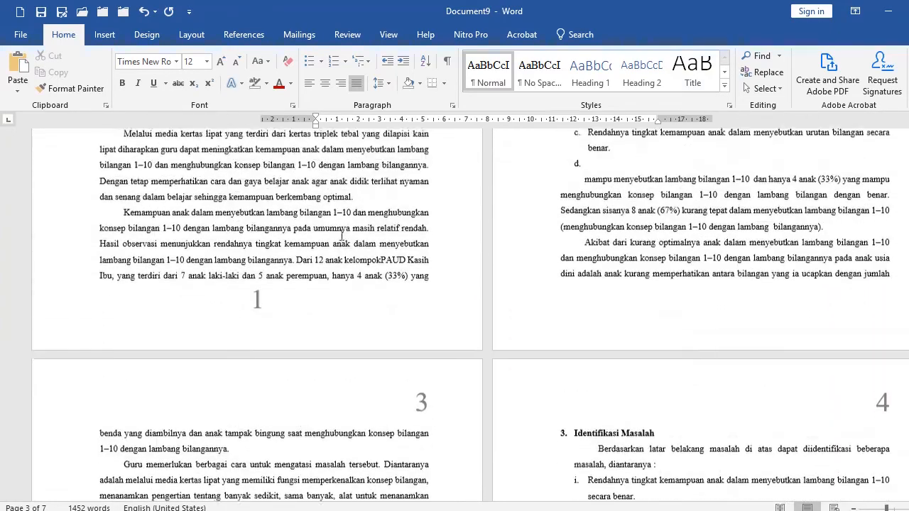
scroll(343, 246, "up", 6)
scroll(343, 247, "up", 4)
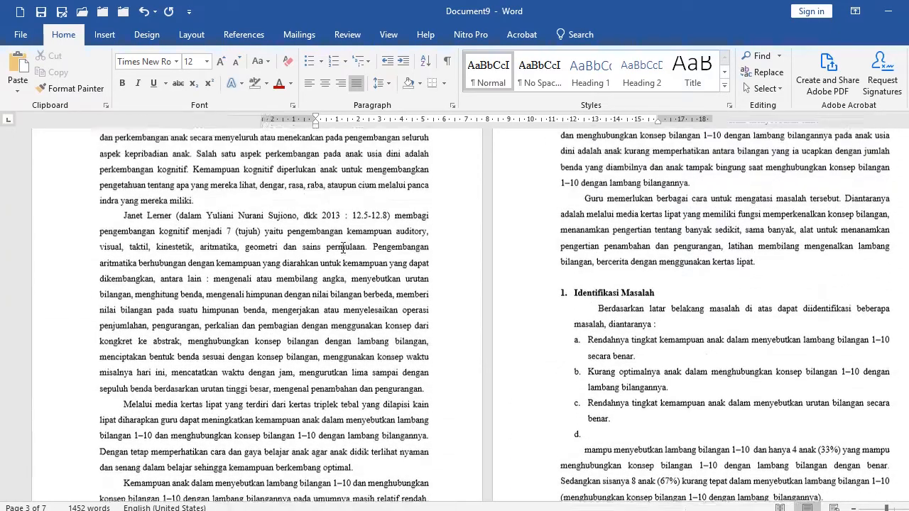
scroll(363, 257, "up", 2)
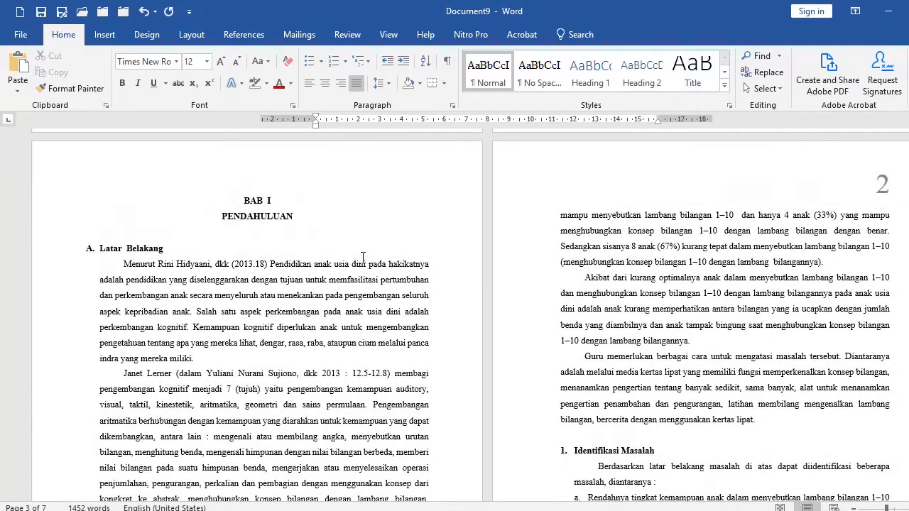
left_click(233, 199)
scroll(312, 243, "down", 15)
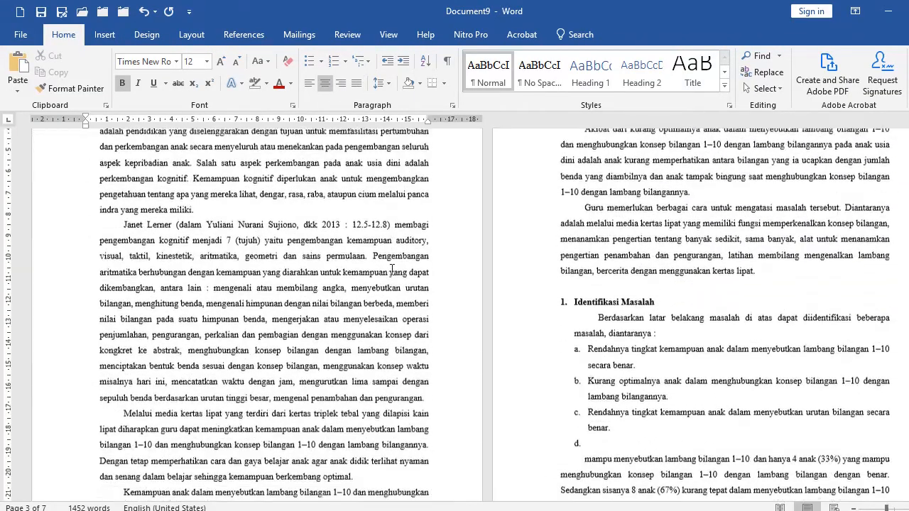
scroll(672, 332, "down", 9)
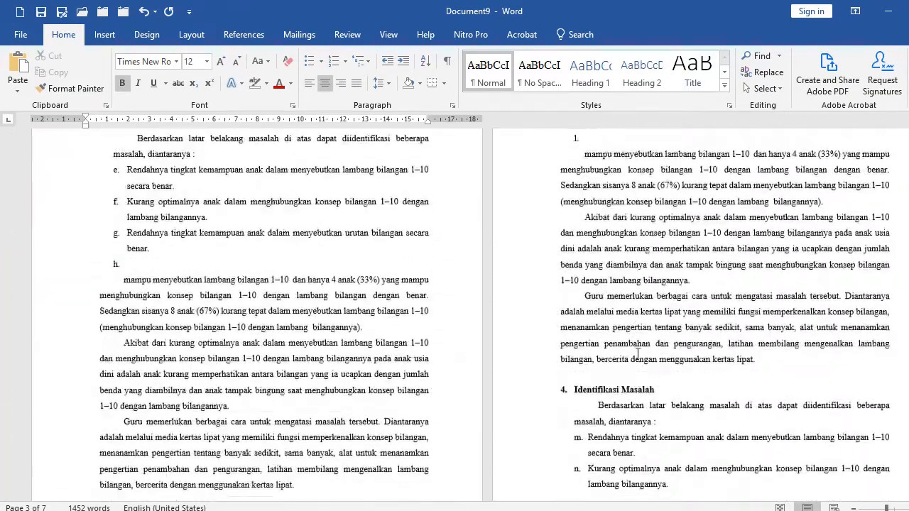
left_click(678, 355, "shift")
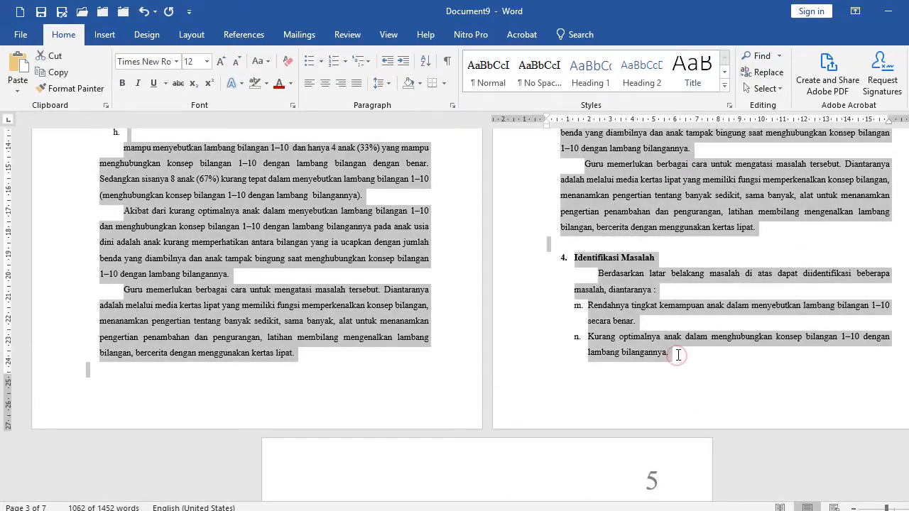
Insert a page break at the end of the document and paste the copied chapter on the new page.
scroll(503, 376, "down", 5)
left_click(421, 291)
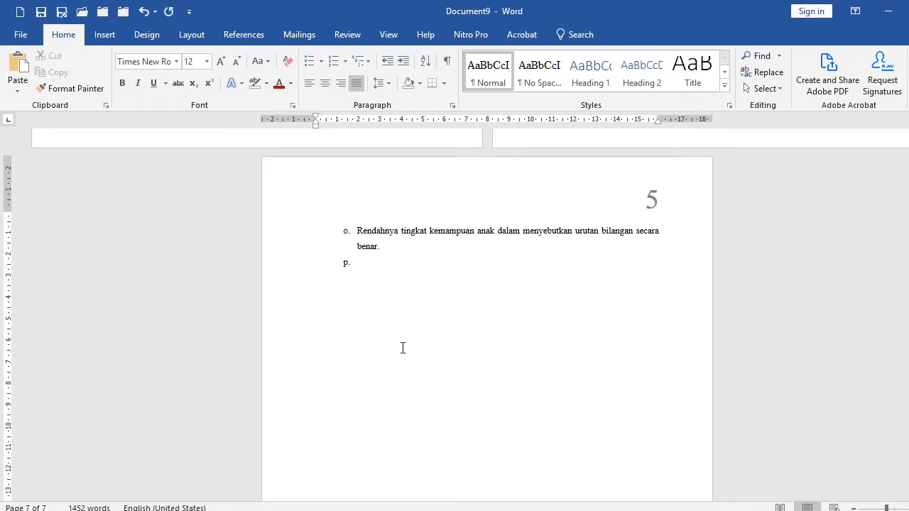
scroll(403, 348, "down", 1)
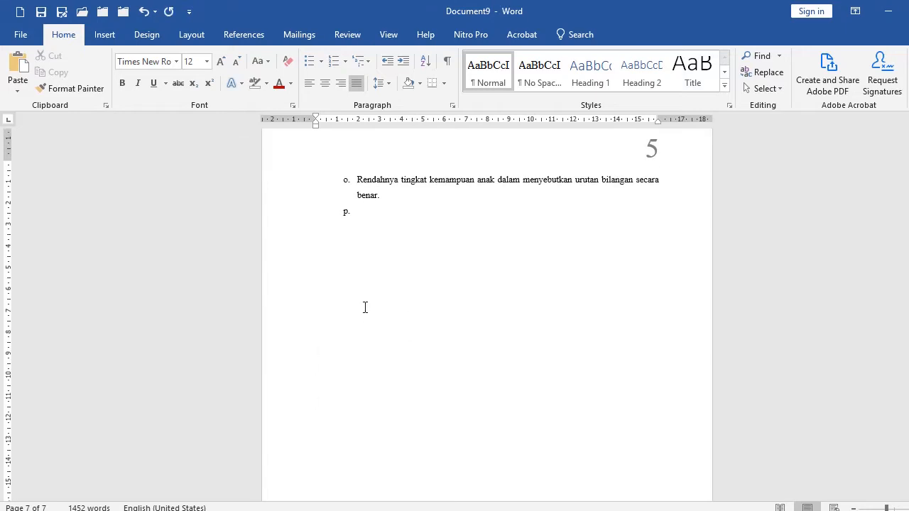
key("ctrl+Return")
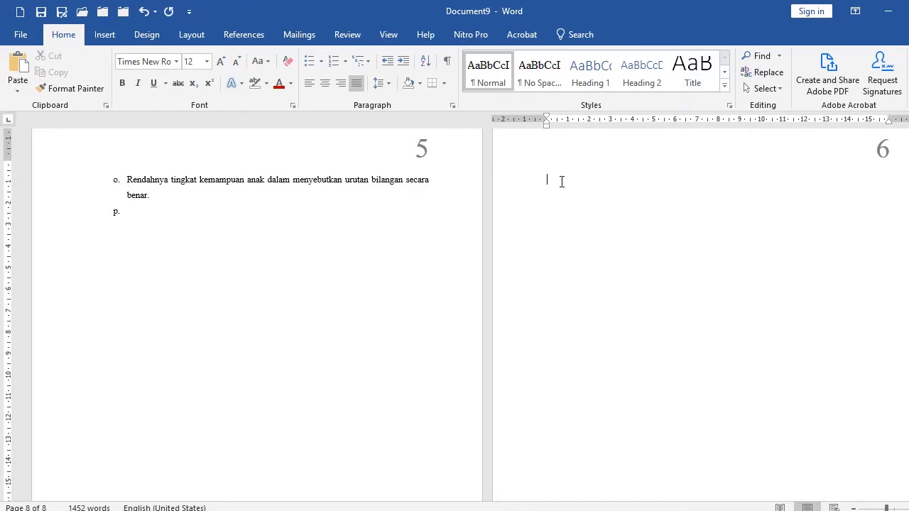
key("ctrl+v")
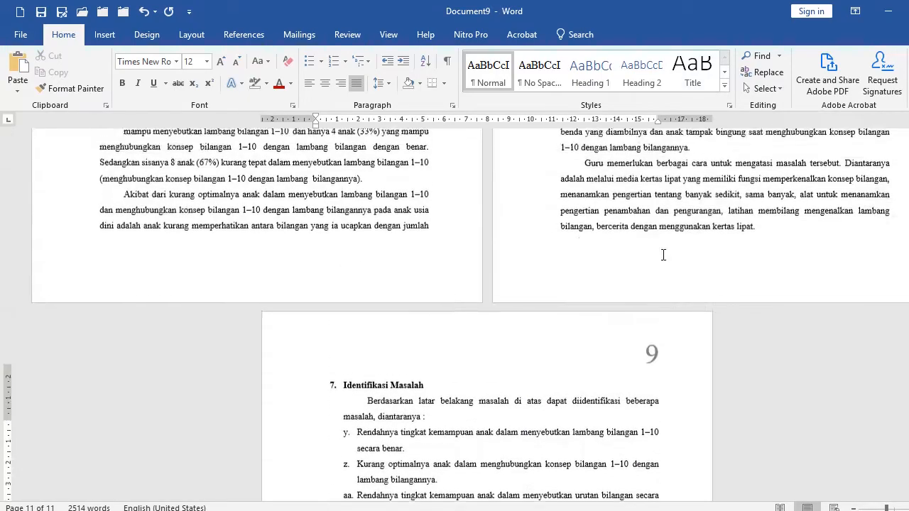
Change the heading of the pasted chapter from BAB I to BAB II.
scroll(663, 254, "up", 20)
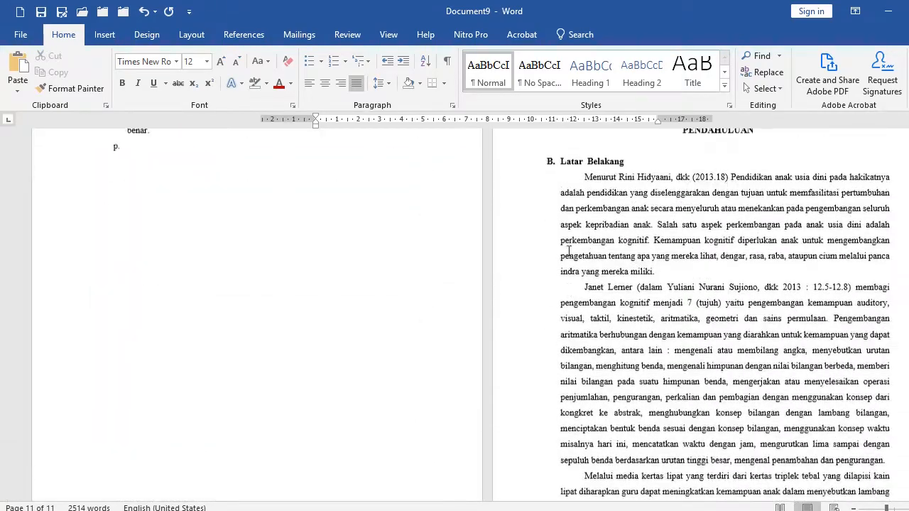
scroll(569, 250, "up", 3)
left_click(742, 322)
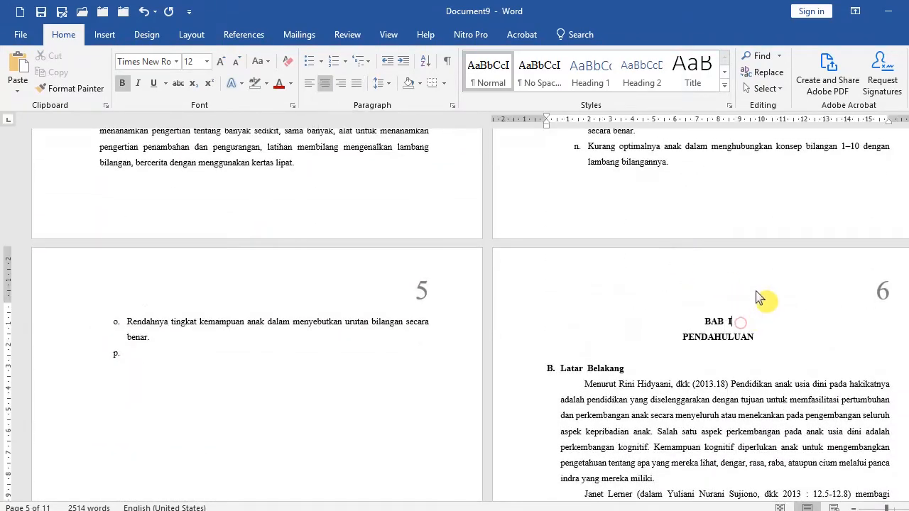
type("i")
key("BackSpace")
type("I")
Set the BAB II heading's font size to 28.
left_click(531, 323)
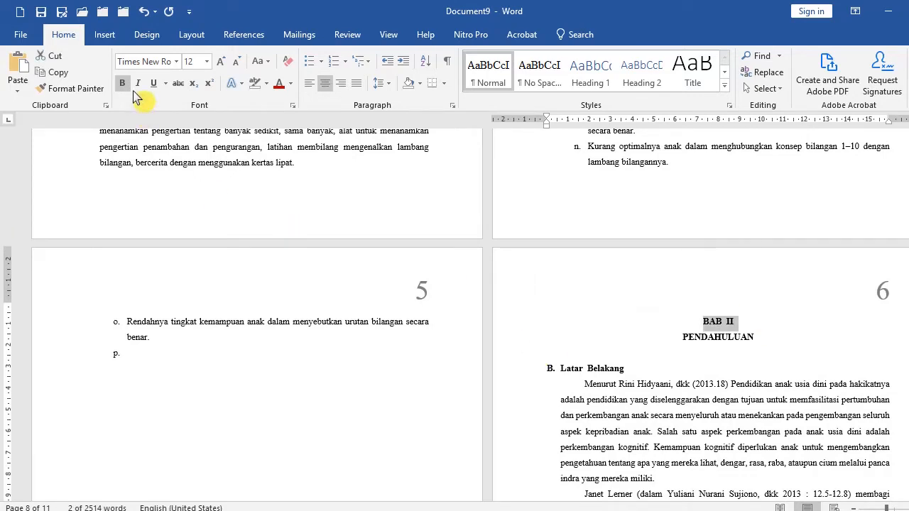
left_click(207, 62)
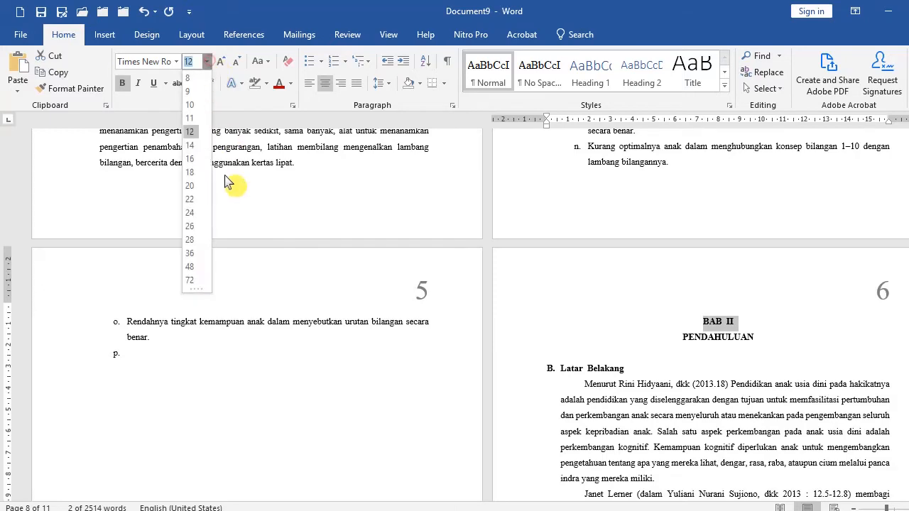
left_click(188, 239)
left_click(647, 393)
left_click(735, 323)
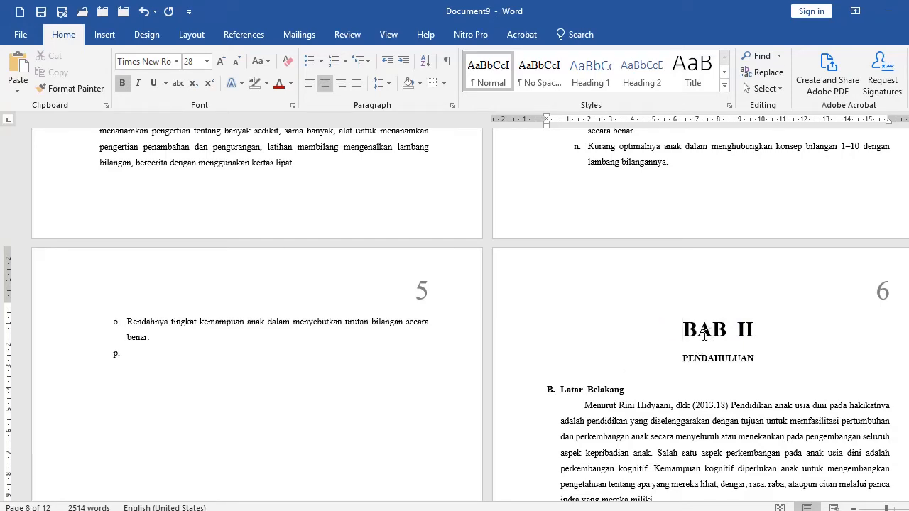
Start a new section at the BAB II heading by applying the page setup from this point forward.
scroll(710, 325, "down", 5)
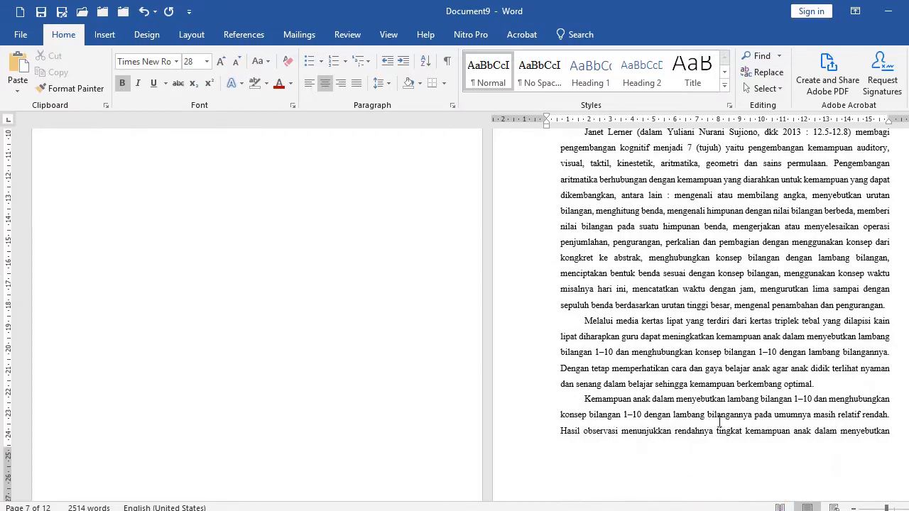
scroll(742, 458, "down", 5)
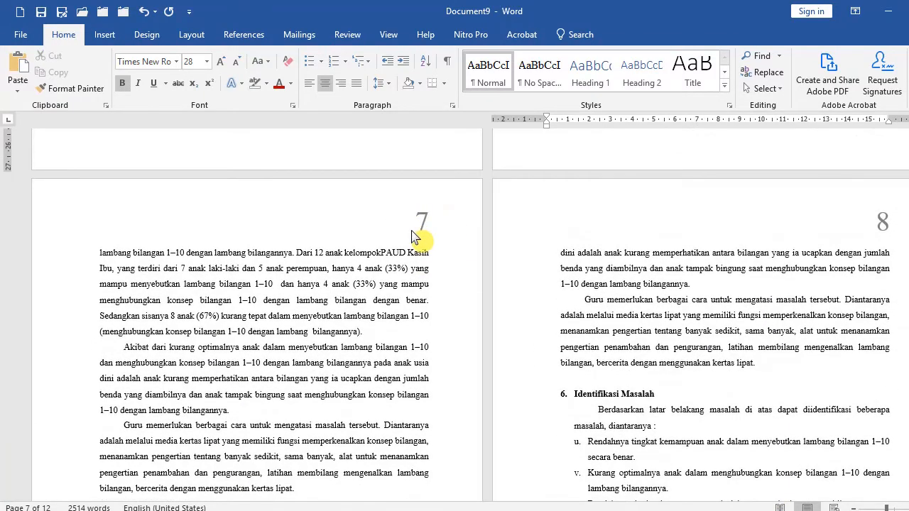
scroll(648, 283, "up", 3)
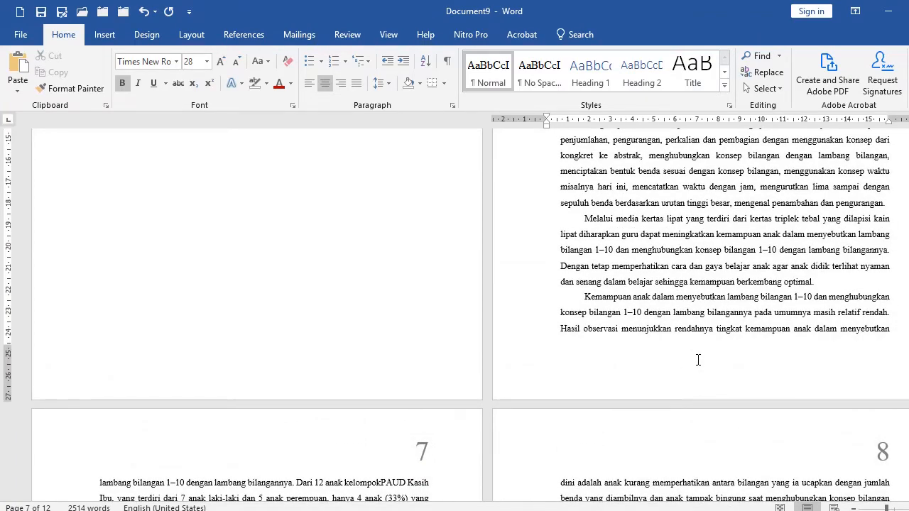
scroll(688, 349, "up", 5)
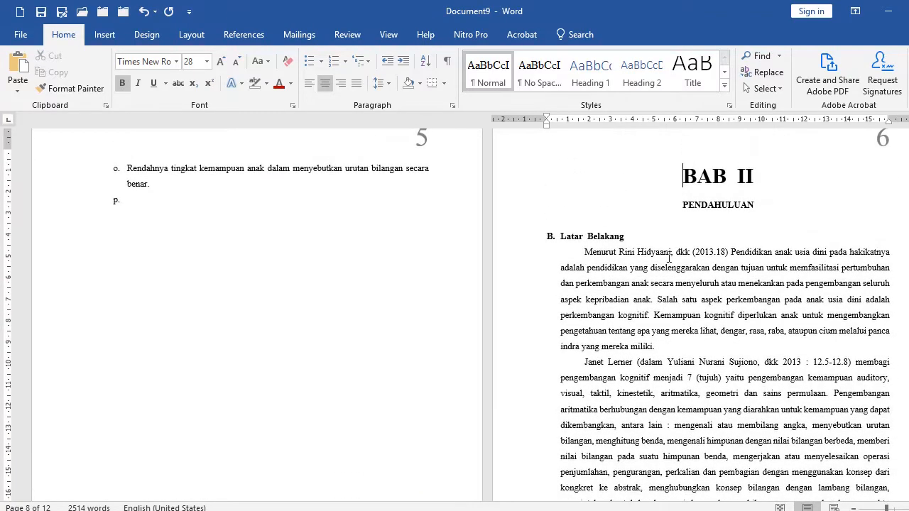
left_click(193, 37)
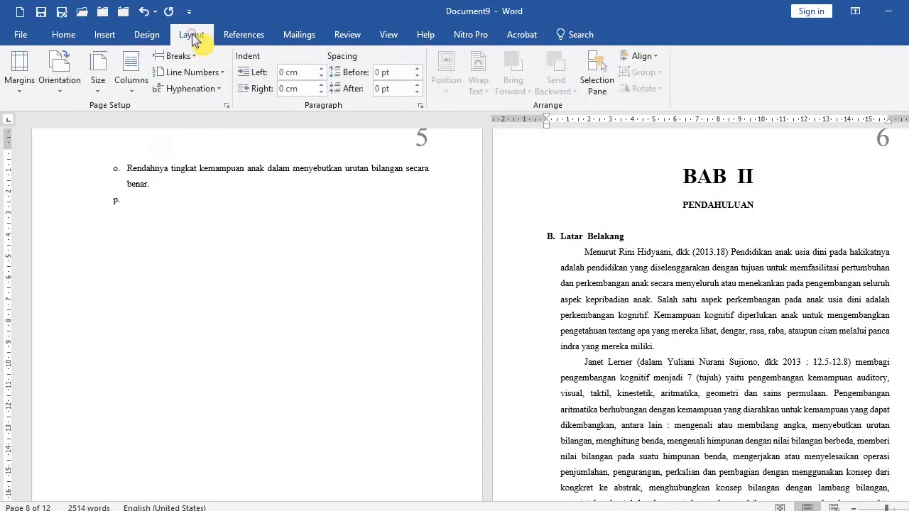
left_click(227, 105)
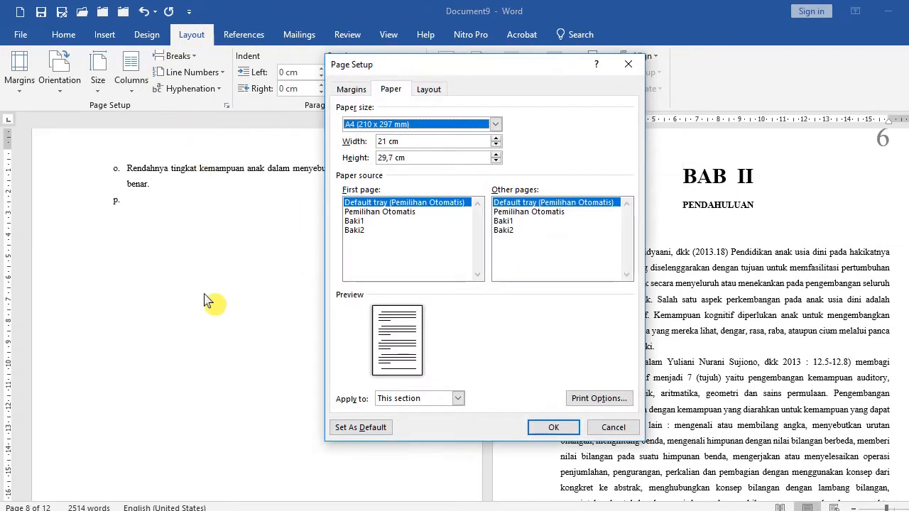
left_click(422, 398)
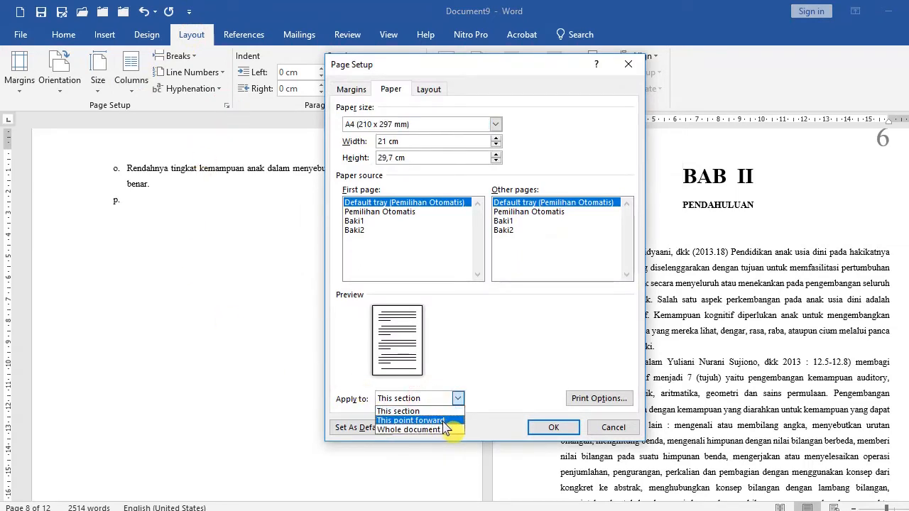
left_click(444, 421)
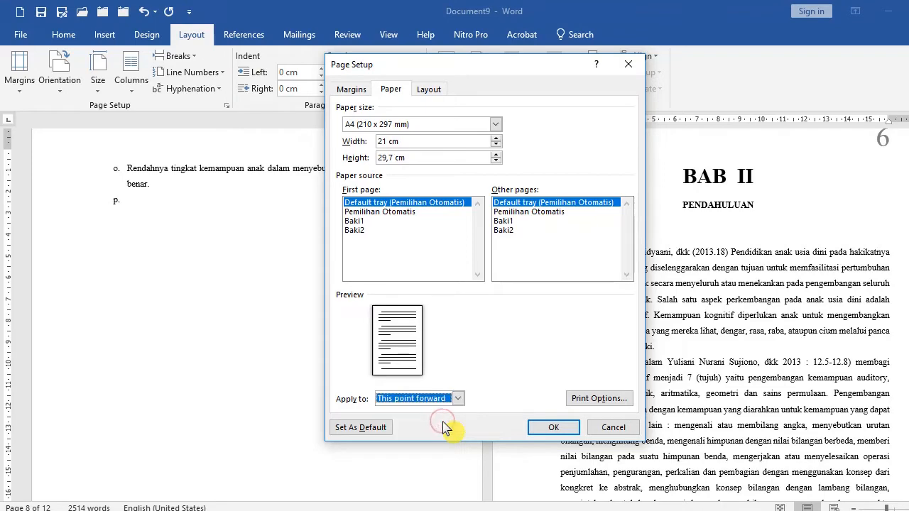
left_click(561, 430)
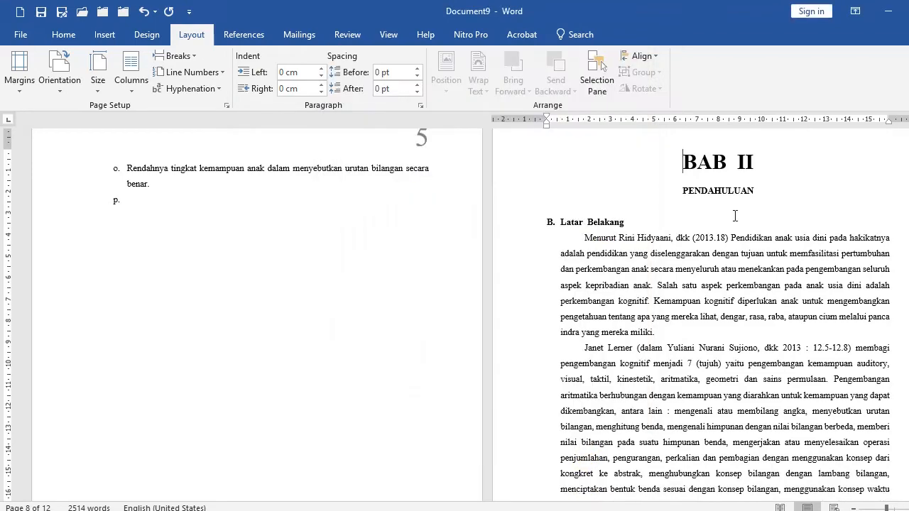
Open the BAB II section's footer and set its page numbers to continue from the previous section.
scroll(596, 230, "up", 2)
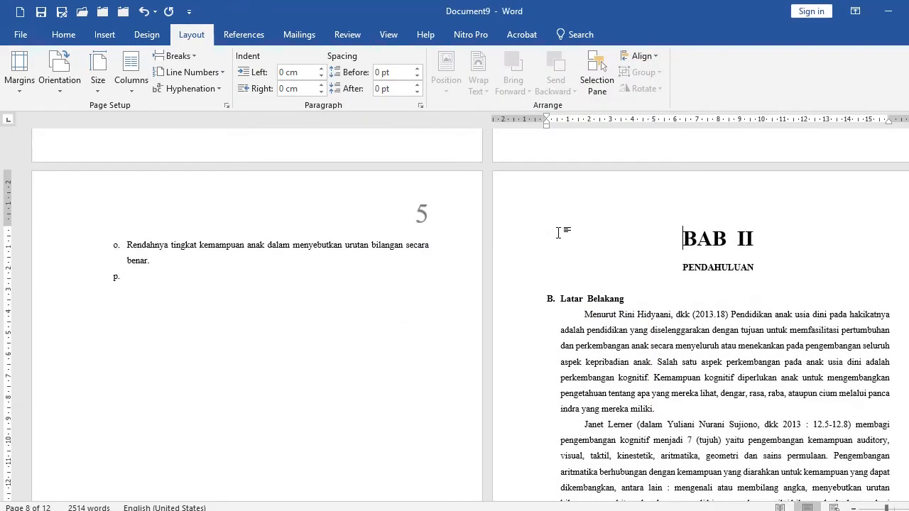
double_click(507, 219)
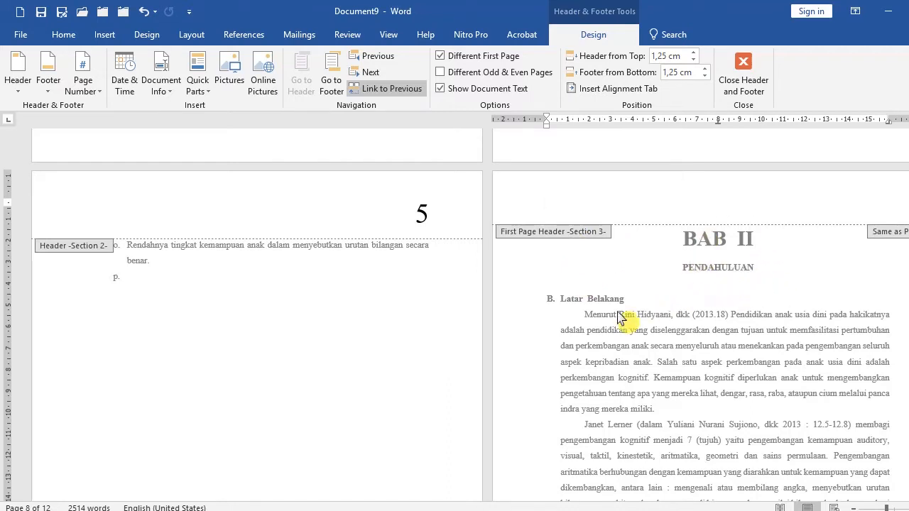
scroll(611, 319, "down", 10)
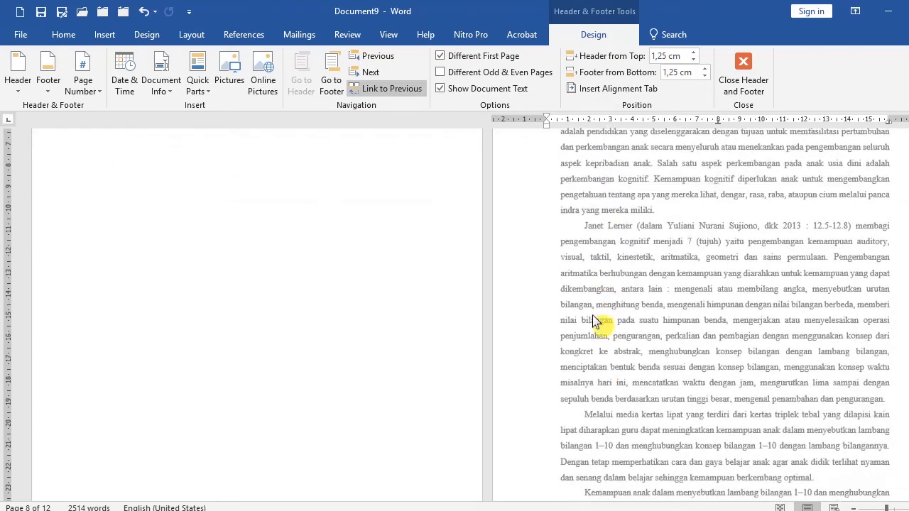
scroll(595, 323, "down", 1)
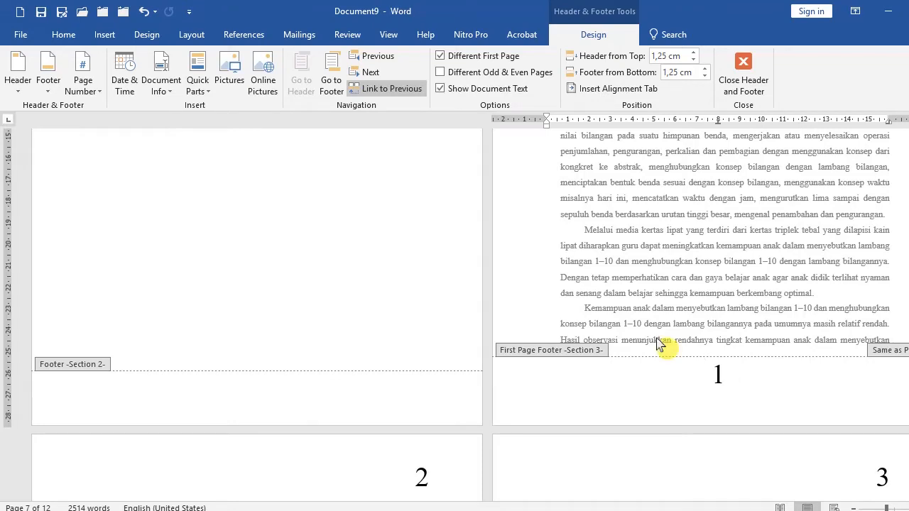
left_click(99, 100)
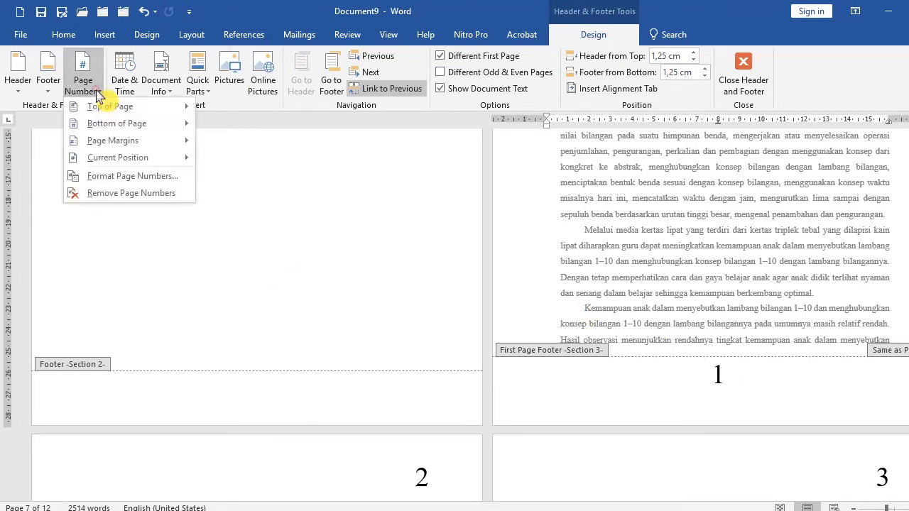
left_click(122, 177)
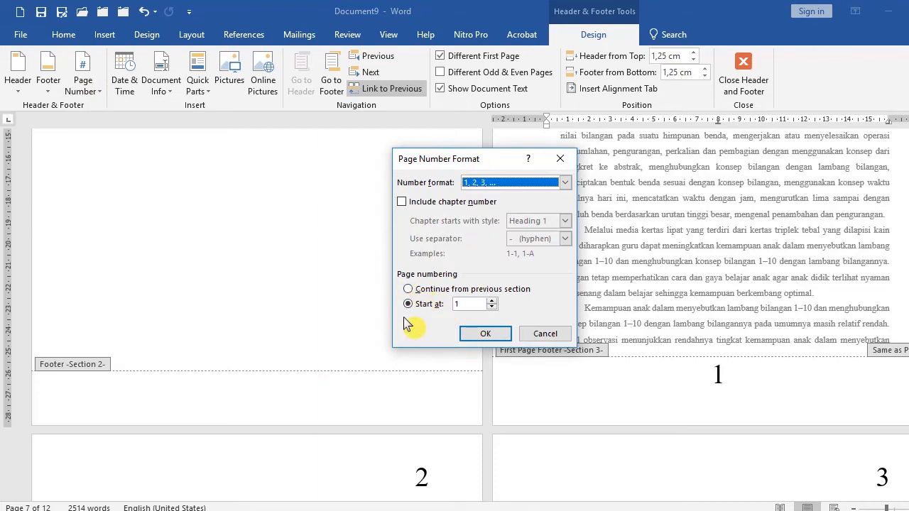
left_click(429, 291)
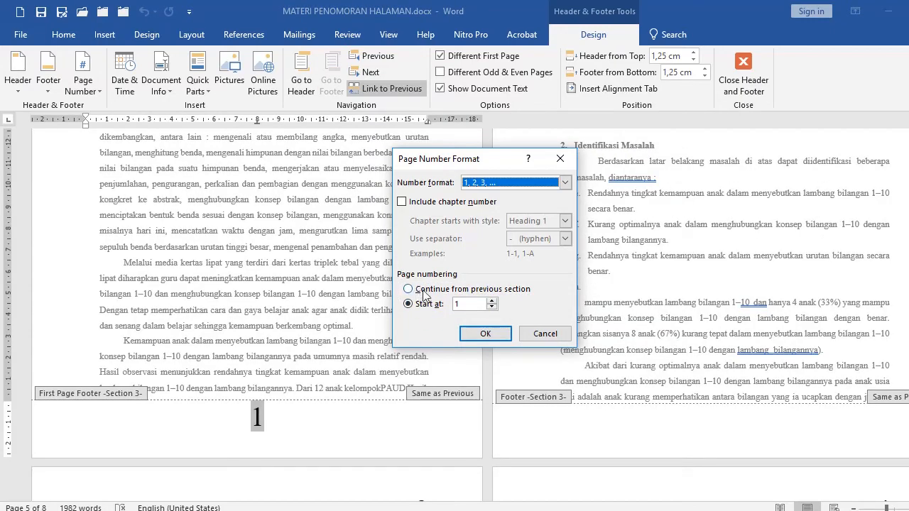
left_click(424, 290)
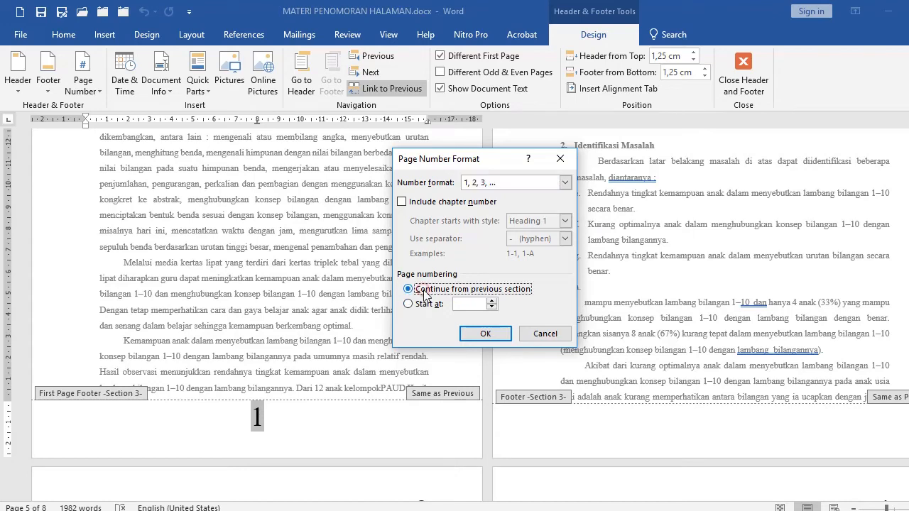
left_click(479, 337)
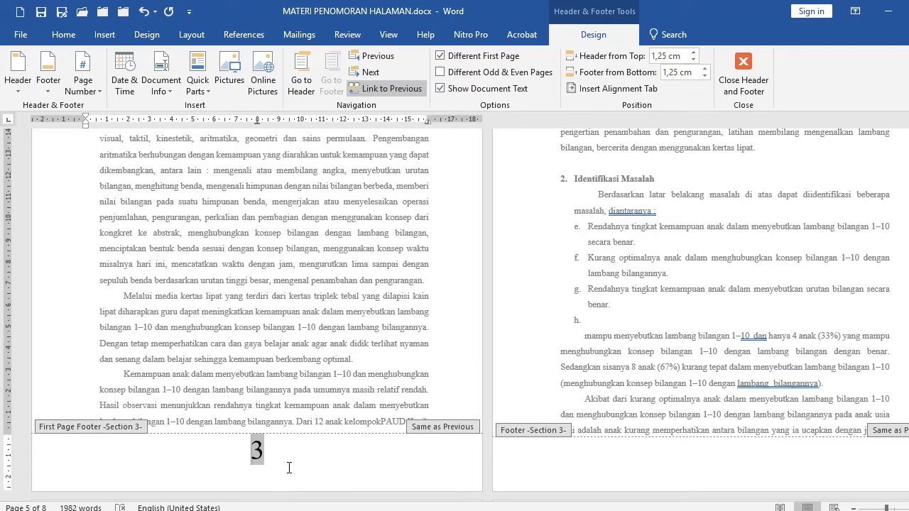
Scroll through both chapters to check the page numbers in each section, then return to the body text.
scroll(515, 336, "up", 9)
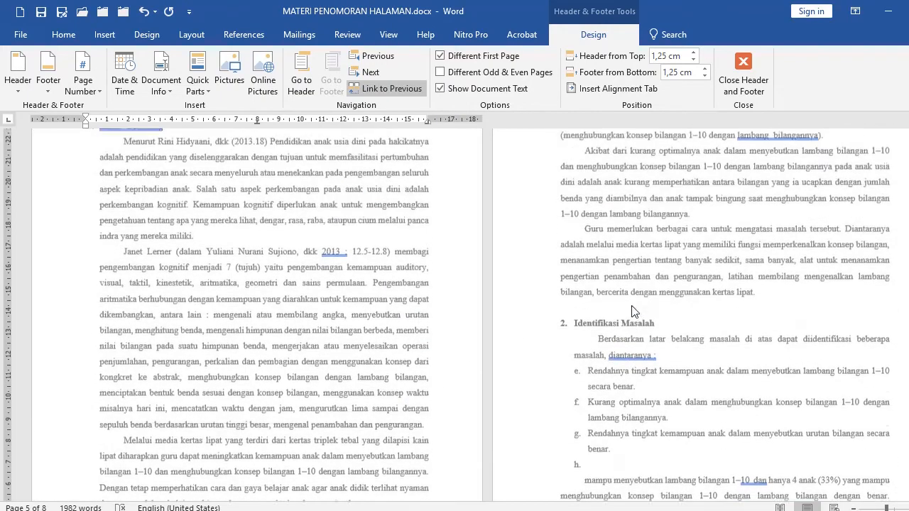
scroll(700, 287, "up", 15)
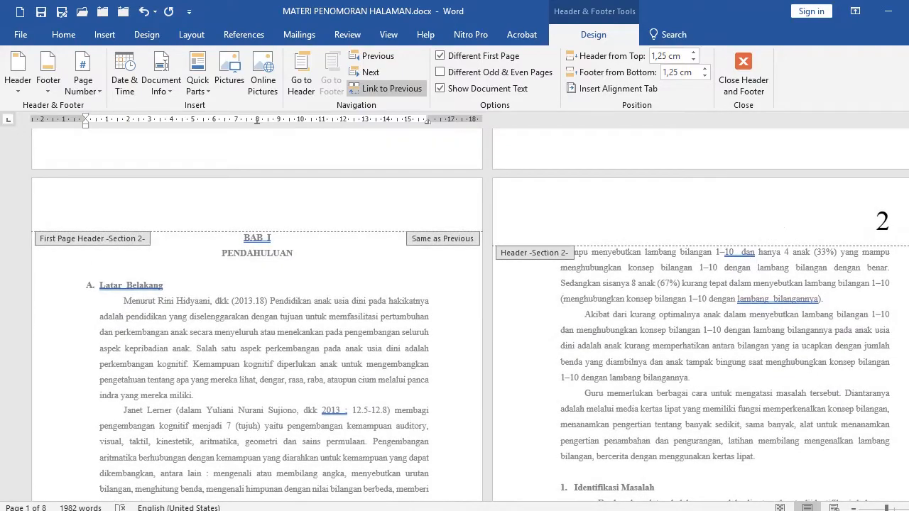
scroll(383, 355, "down", 20)
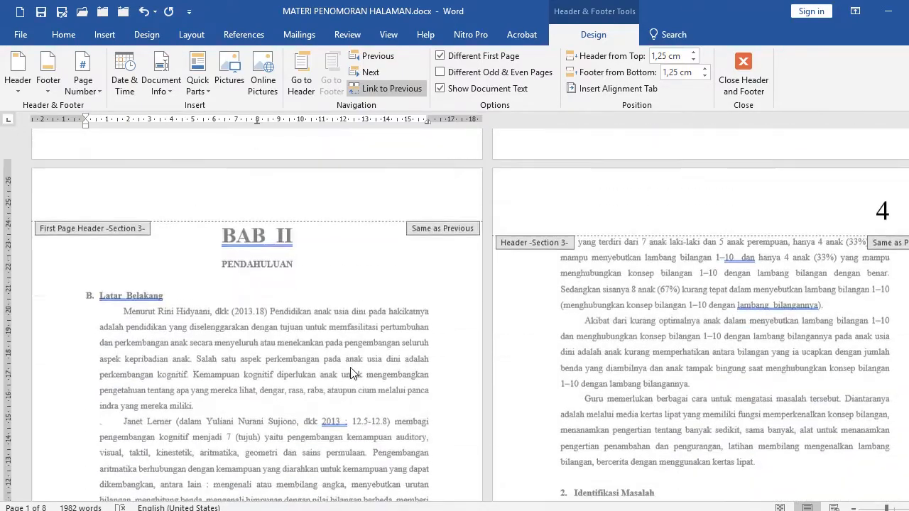
scroll(319, 362, "down", 3)
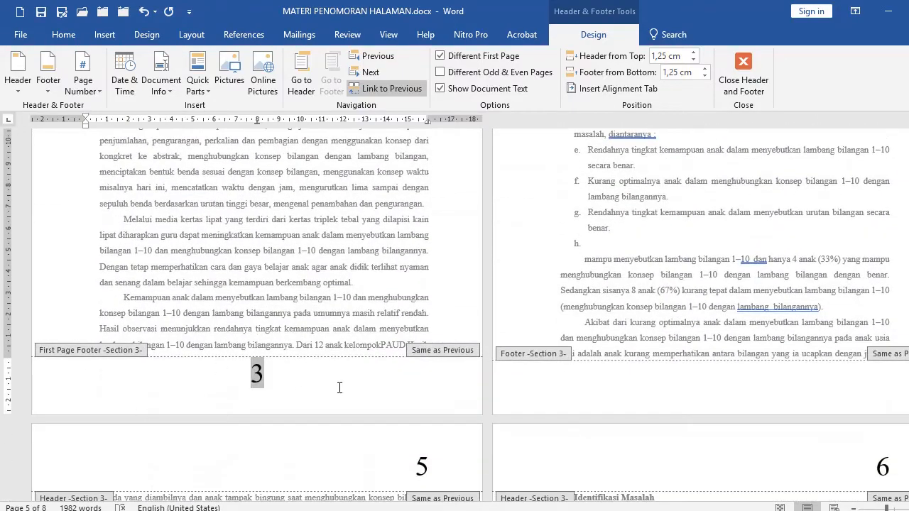
scroll(339, 388, "up", 7)
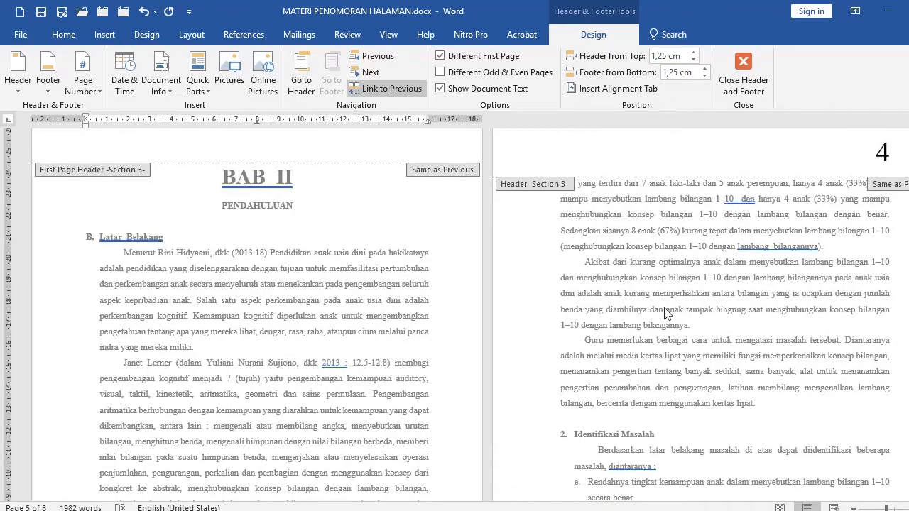
scroll(620, 320, "up", 14)
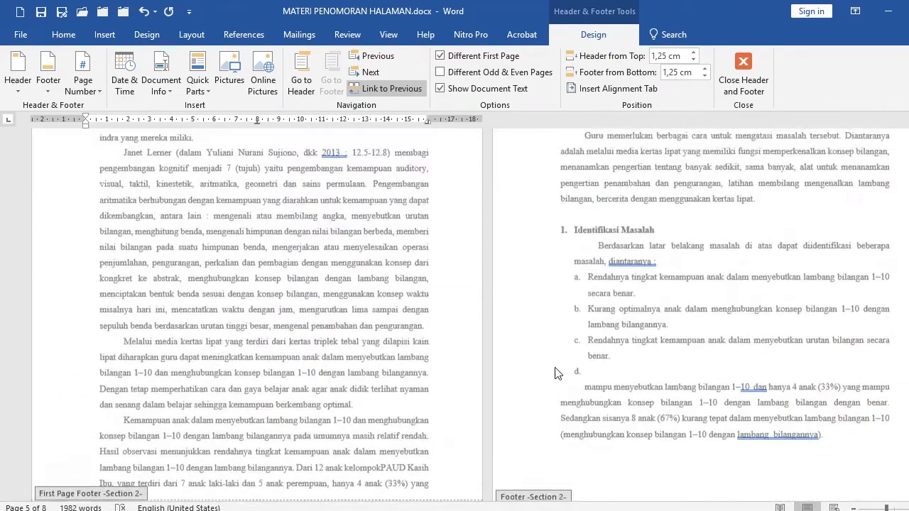
scroll(492, 374, "up", 5)
scroll(556, 362, "down", 12)
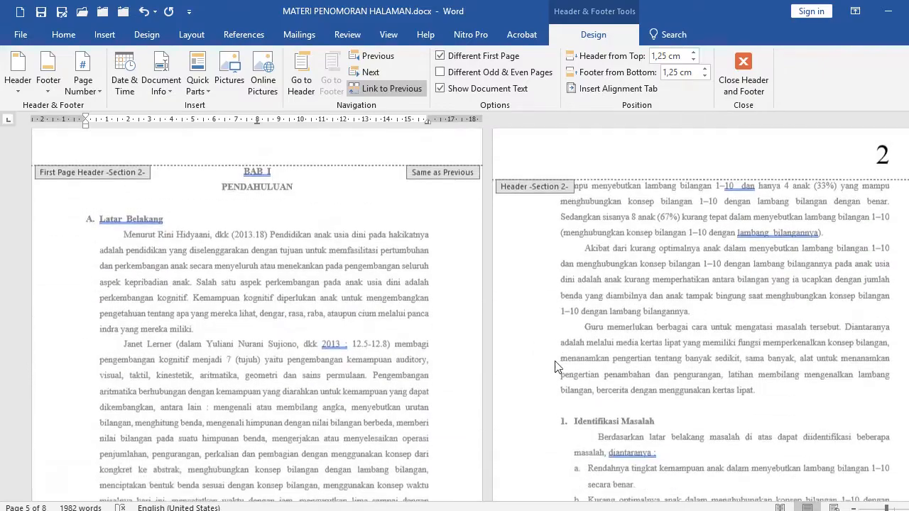
scroll(556, 361, "down", 15)
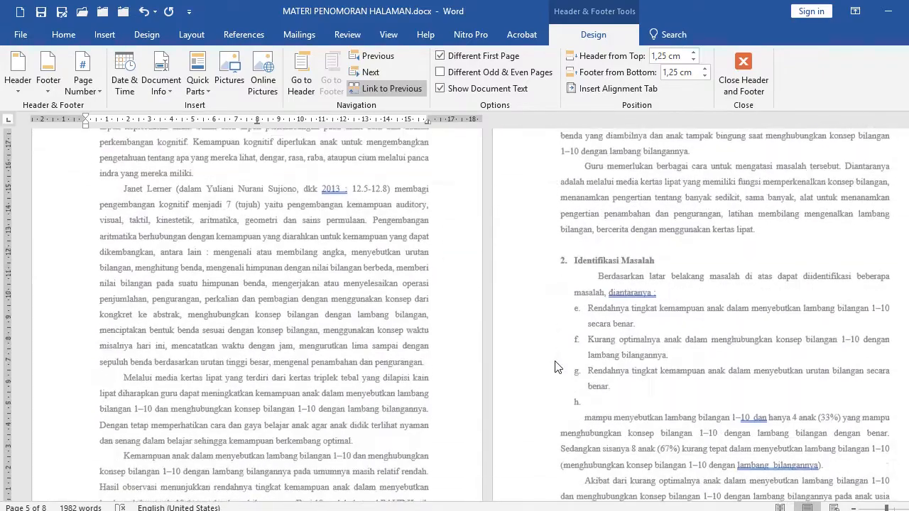
scroll(558, 364, "down", 6)
left_click(396, 354)
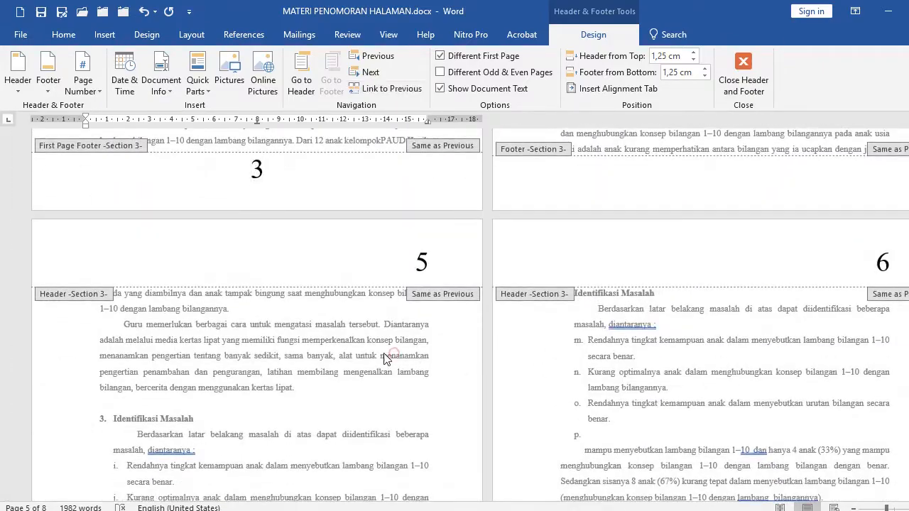
scroll(365, 355, "down", 12)
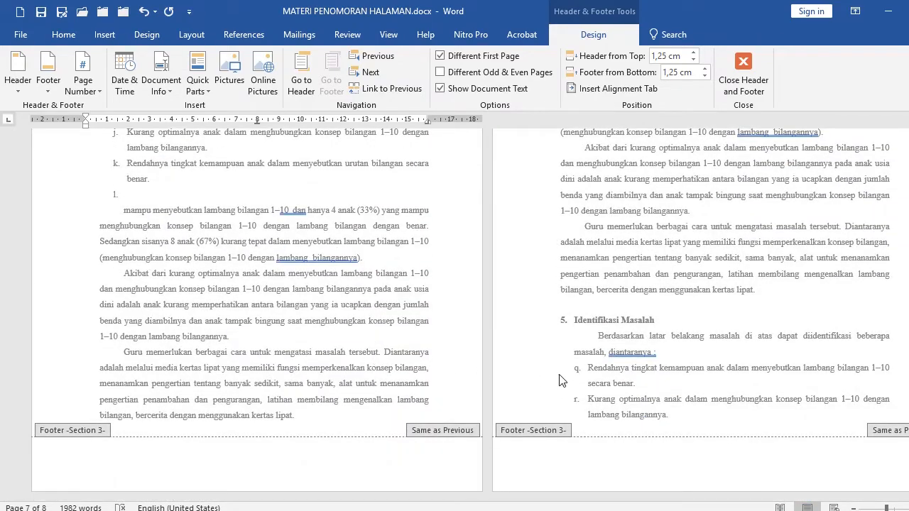
scroll(683, 423, "up", 20)
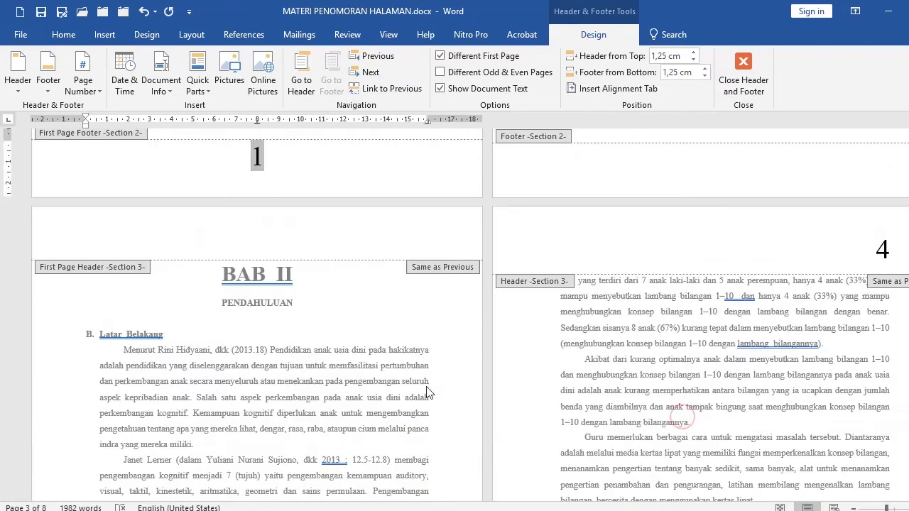
left_click(245, 350)
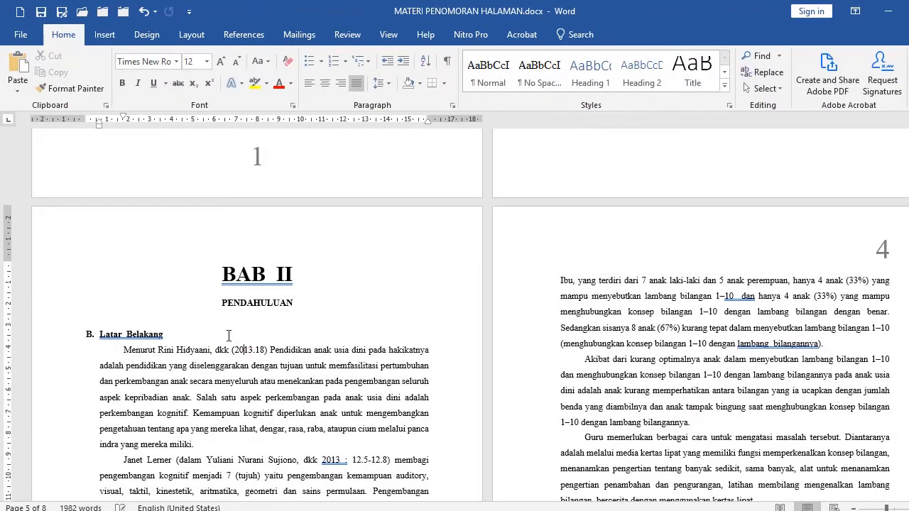
Undo the last edit after the final list item and add an empty paragraph on a new page.
scroll(398, 376, "down", 12)
scroll(398, 377, "down", 20)
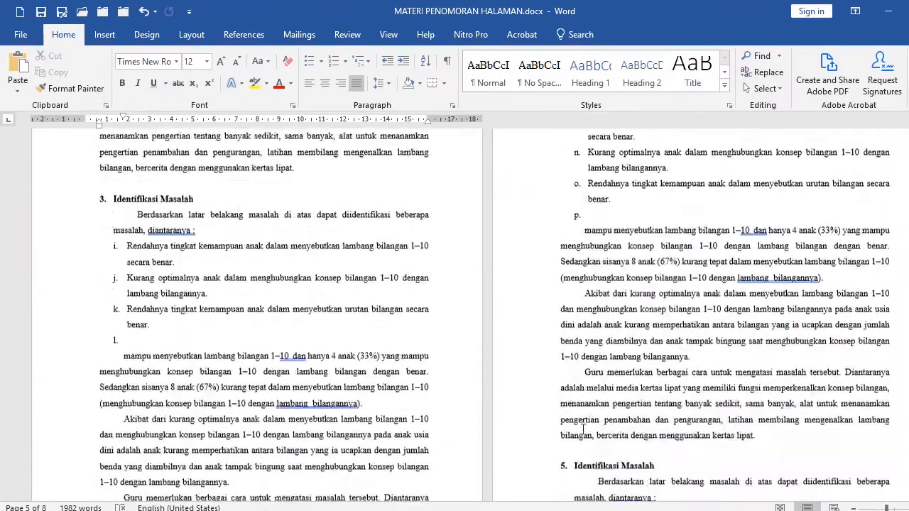
left_click(692, 423)
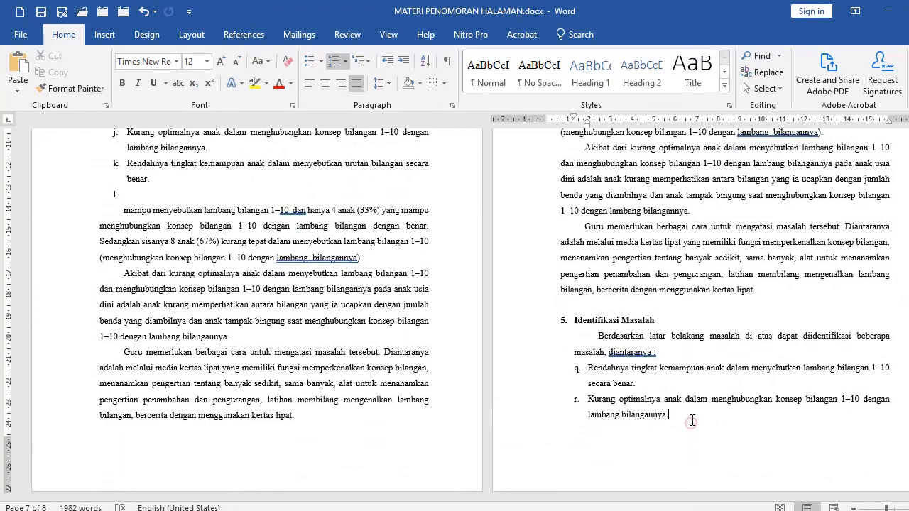
key("ctrl+z")
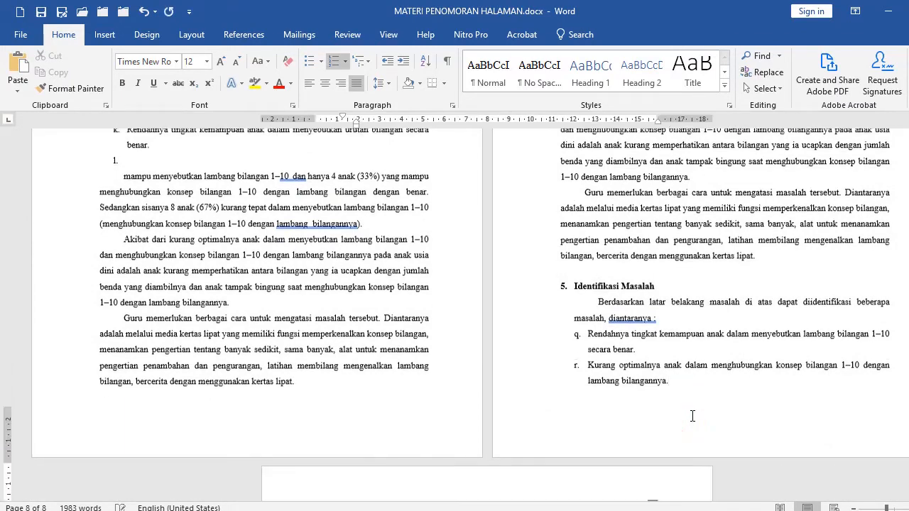
key("Return")
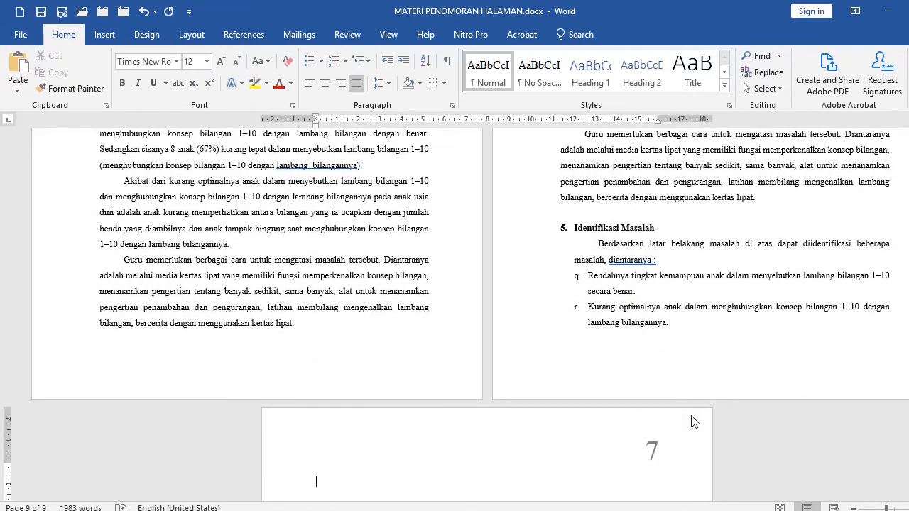
scroll(370, 476, "down", 3)
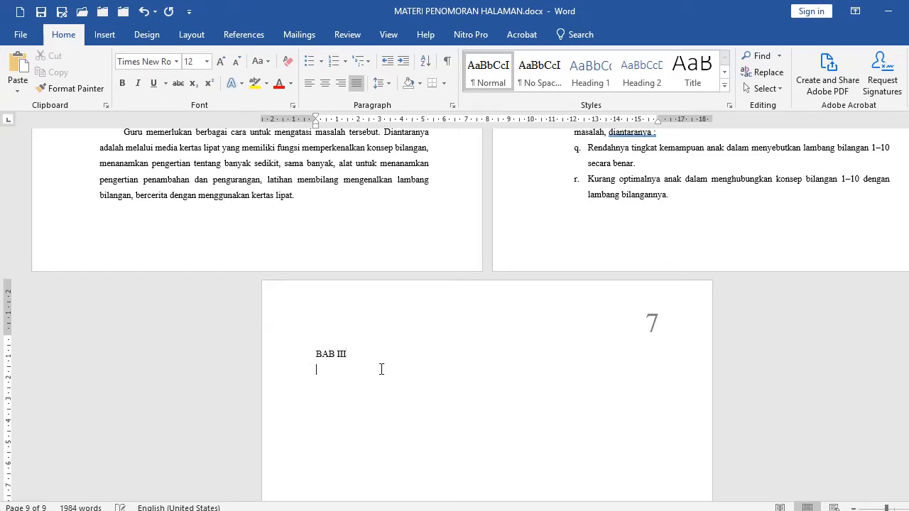
Format the BAB III heading as 48 pt, bold and centred.
left_click(283, 360)
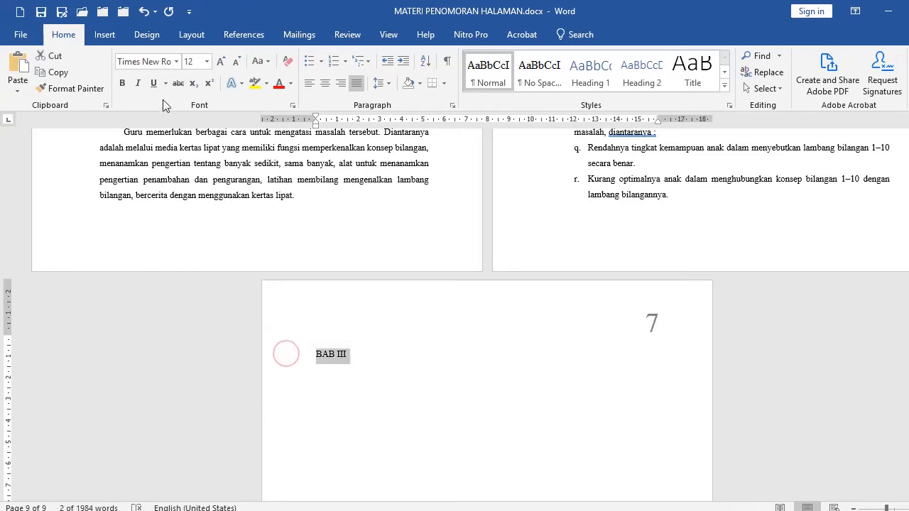
left_click(206, 61)
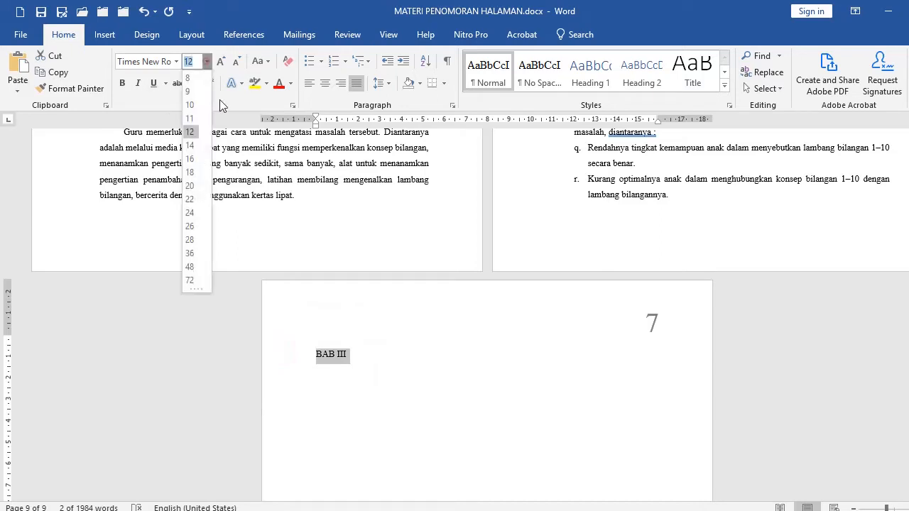
left_click(189, 266)
left_click(435, 380)
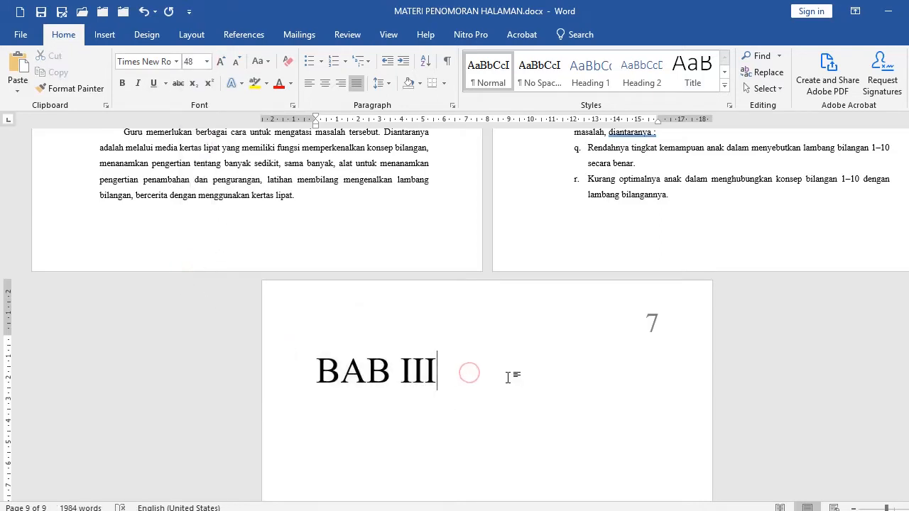
key("Return")
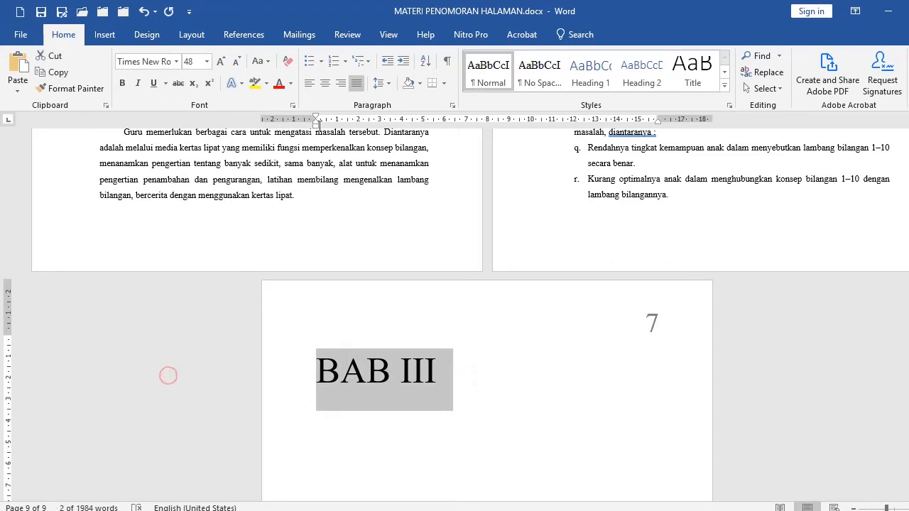
left_click(121, 83)
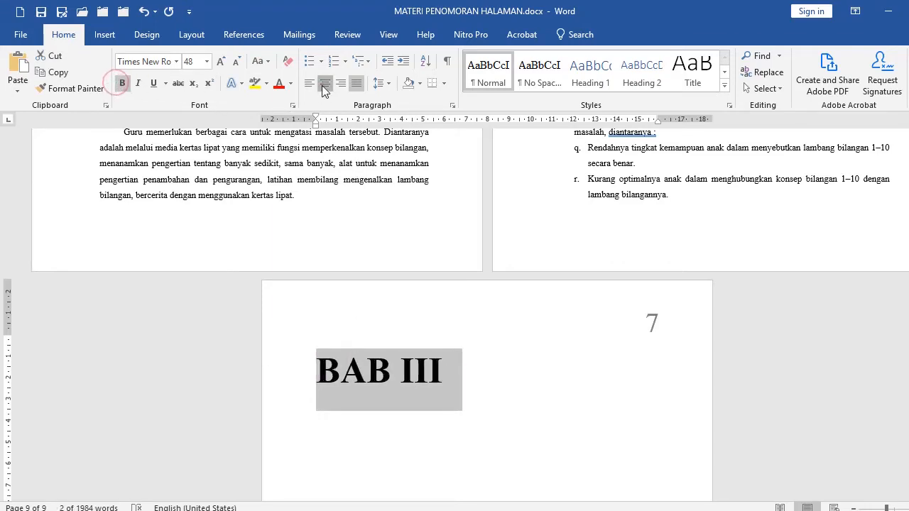
left_click(324, 84)
Set the font size of the empty line below the BAB III heading to 12 pt.
left_click(373, 436)
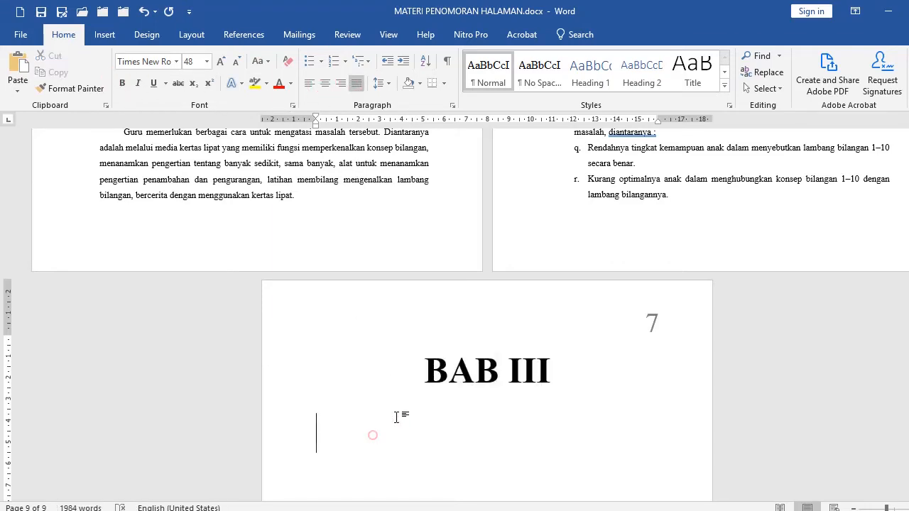
left_click(195, 62)
type("12")
Copy the three closing paragraphs from the previous chapter and paste them below the BAB III heading.
scroll(150, 313, "up", 5)
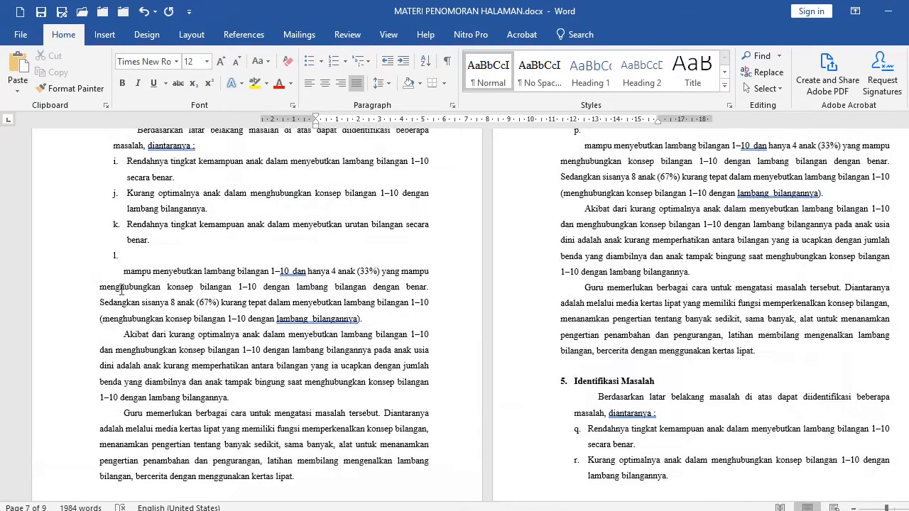
left_click(84, 277)
scroll(213, 369, "down", 3)
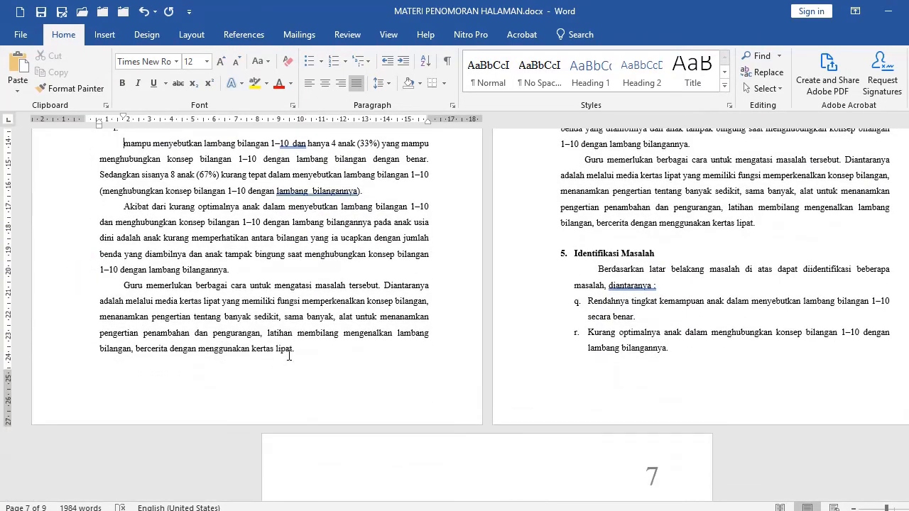
left_click(297, 354, "shift")
key("ctrl+c")
scroll(302, 358, "down", 5)
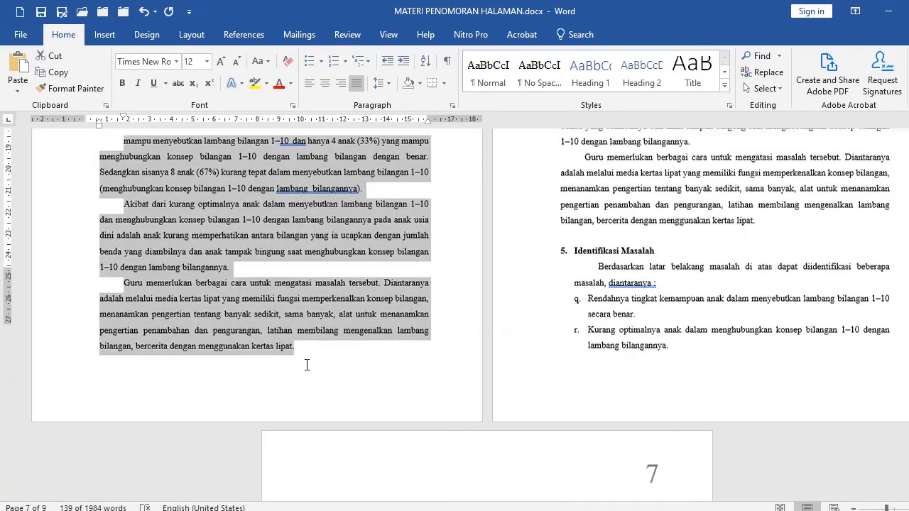
left_click(372, 367)
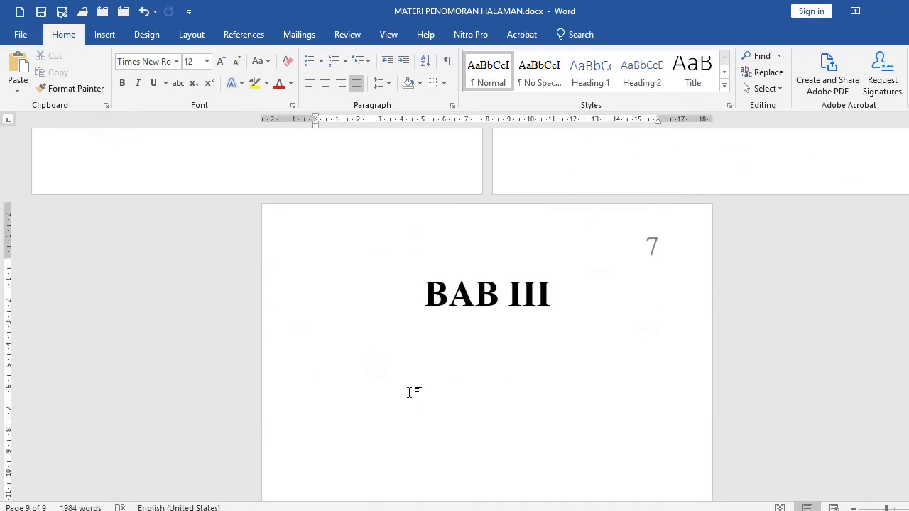
key("ctrl+v")
Apply the indented body paragraph formatting to the last pasted paragraph with Format Painter.
left_click(346, 384)
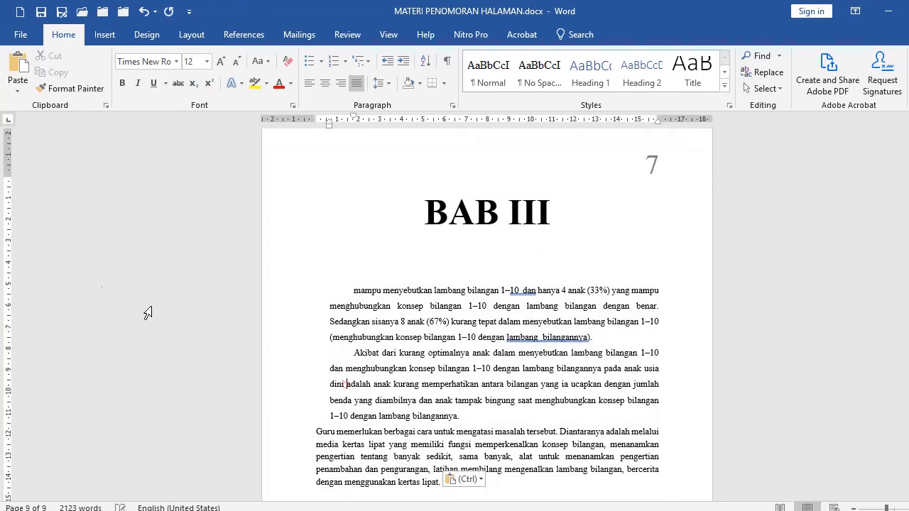
left_click(53, 90)
left_click(364, 438)
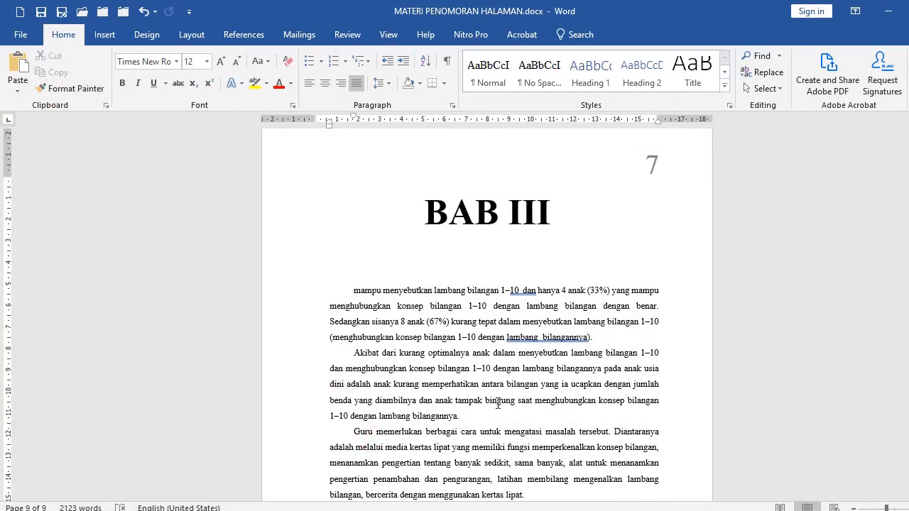
Scroll back through the preceding pages to check their page numbers.
scroll(636, 166, "up", 2)
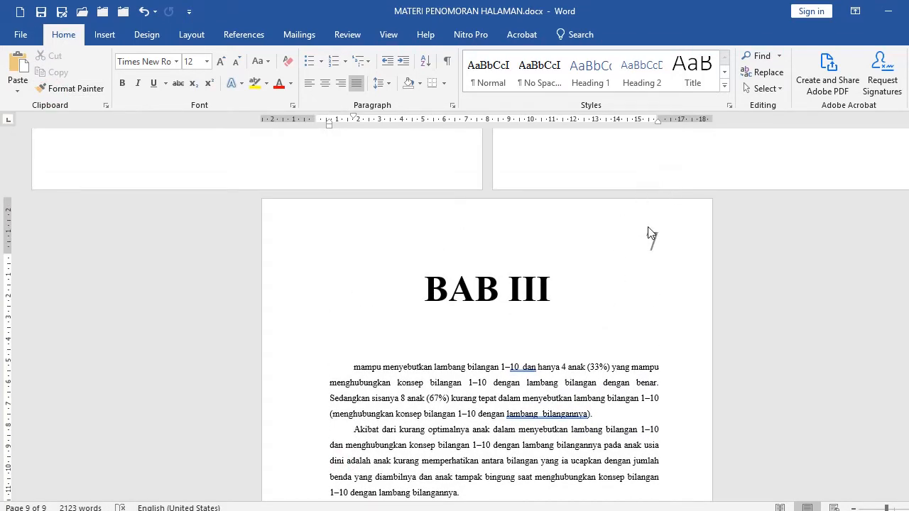
scroll(601, 250, "up", 12)
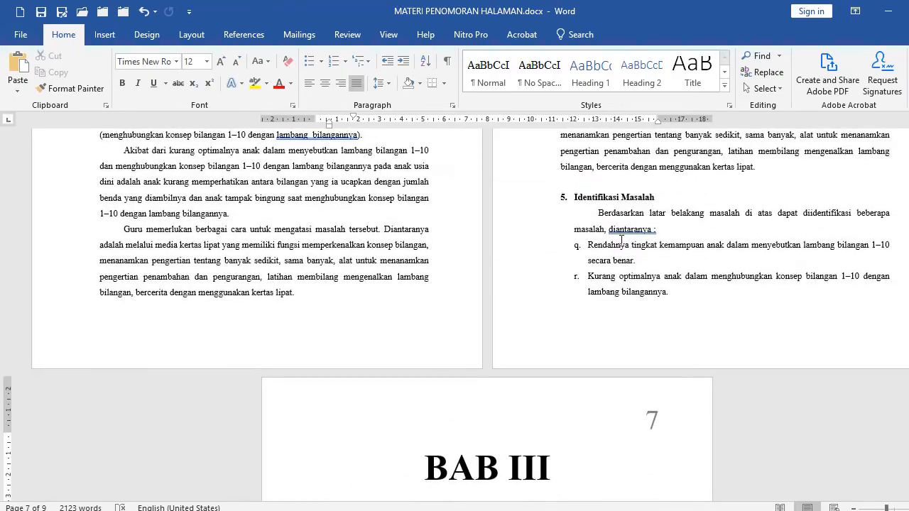
scroll(621, 240, "up", 5)
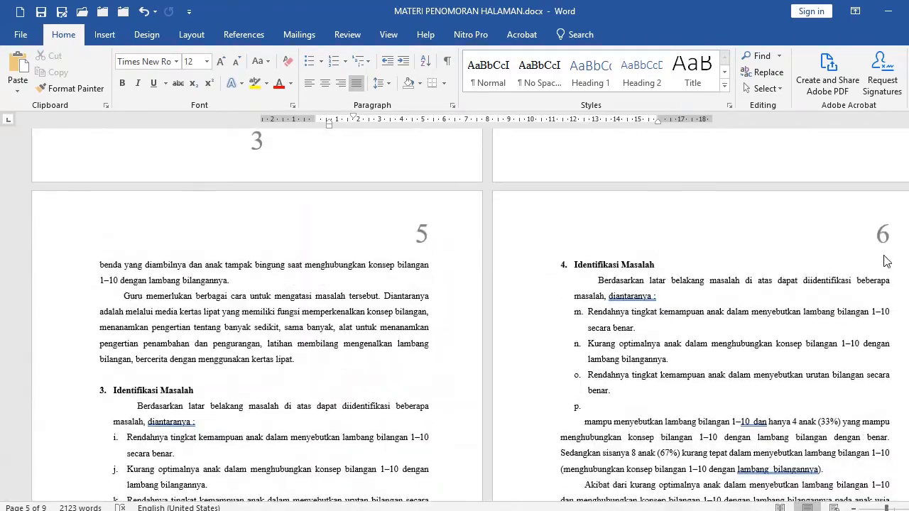
scroll(636, 286, "down", 18)
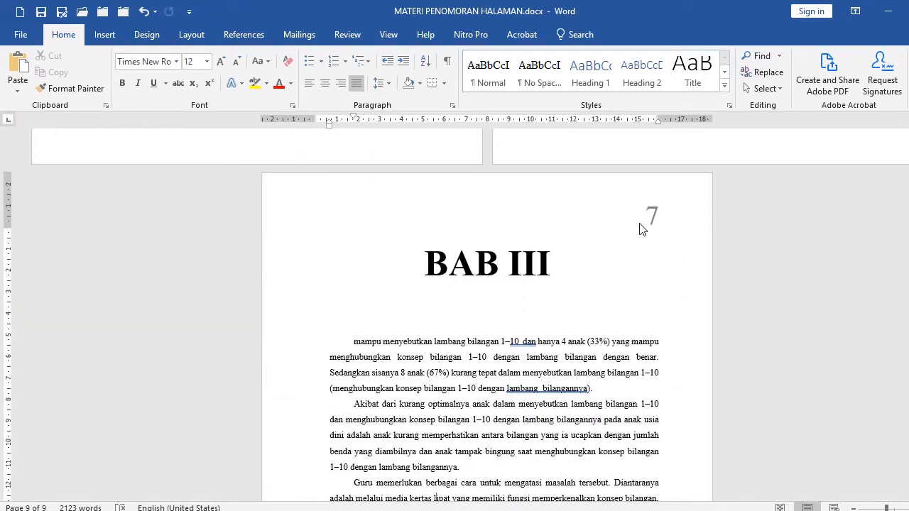
Start a new section at the BAB III heading by applying the page setup from this point forward.
left_click(415, 263)
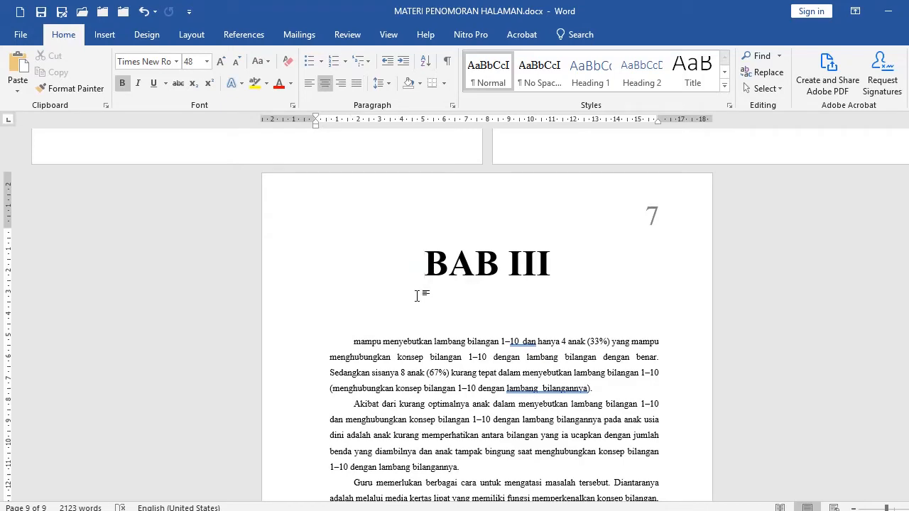
scroll(466, 288, "down", 5)
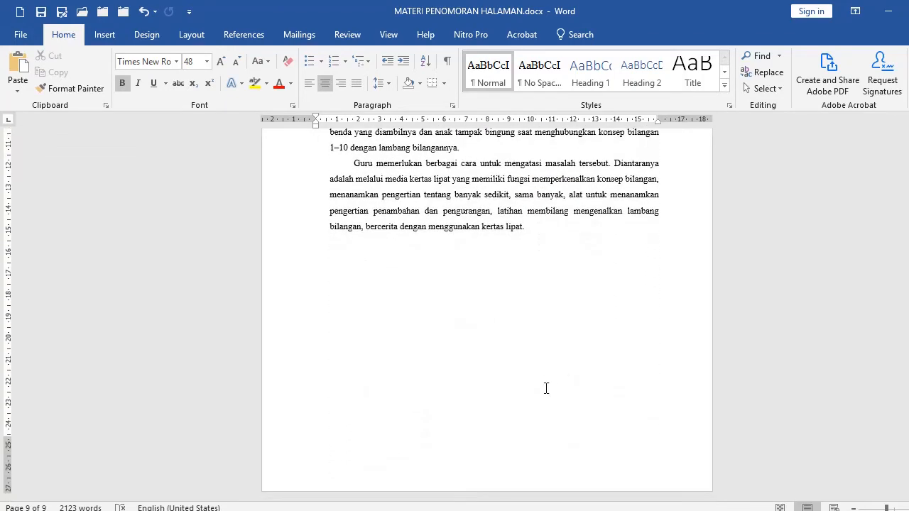
scroll(276, 298, "up", 5)
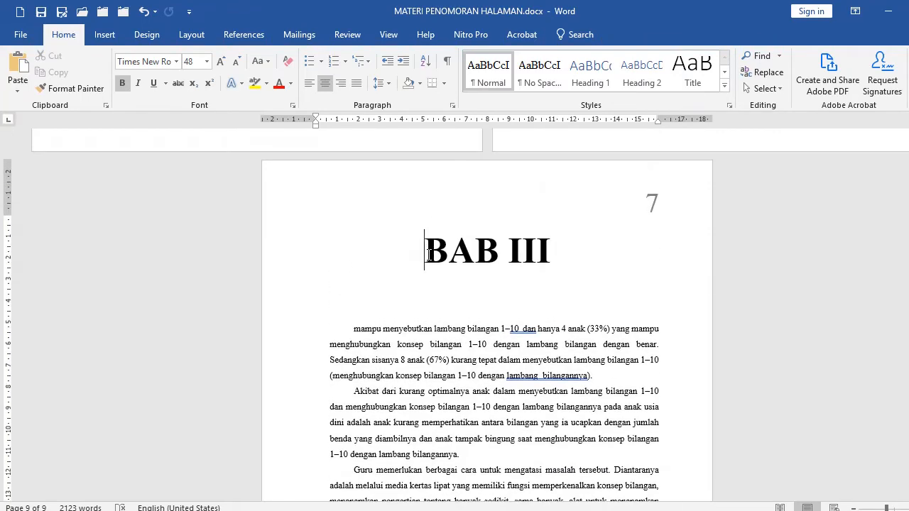
left_click(190, 34)
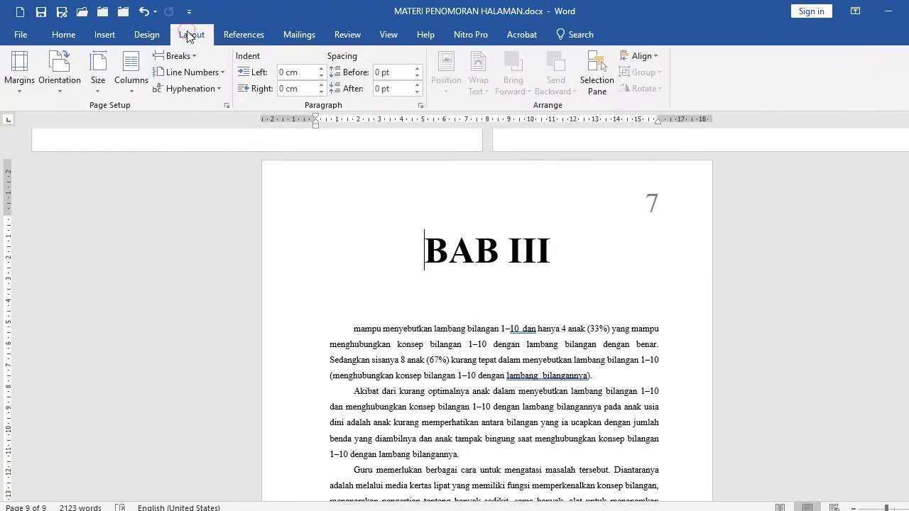
left_click(227, 106)
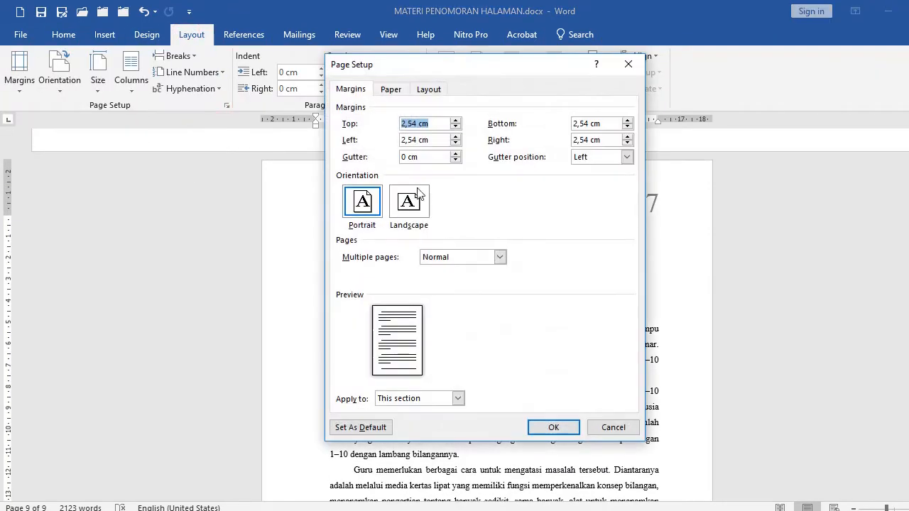
left_click(416, 398)
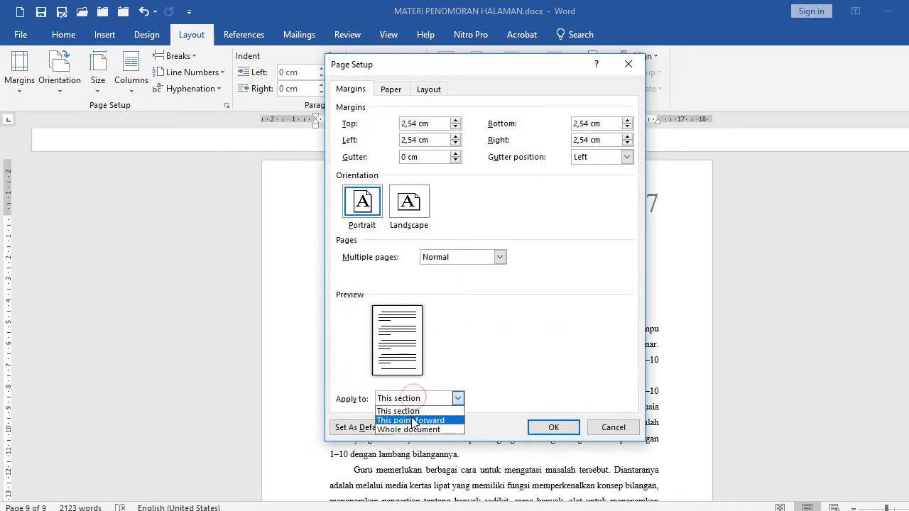
left_click(414, 420)
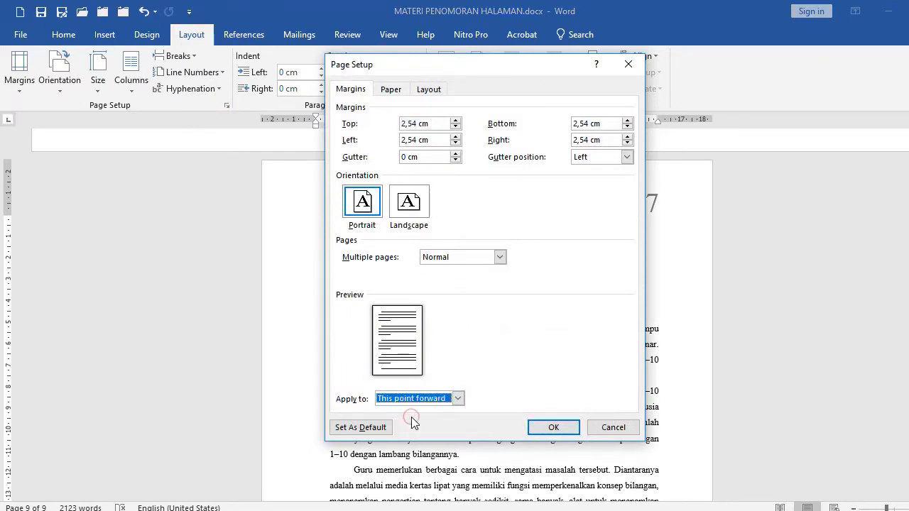
left_click(548, 426)
Open the BAB III section's footer and set its page numbers to continue from the previous section.
scroll(493, 377, "down", 7)
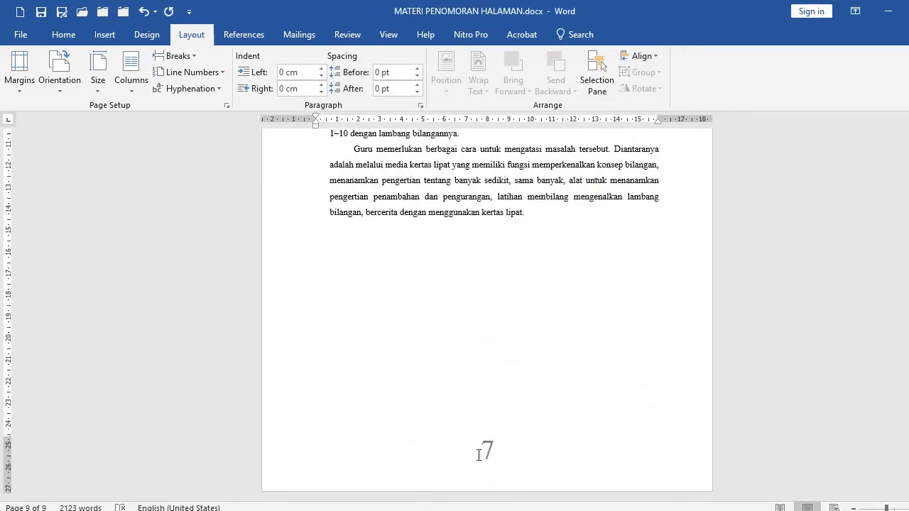
scroll(568, 408, "up", 16)
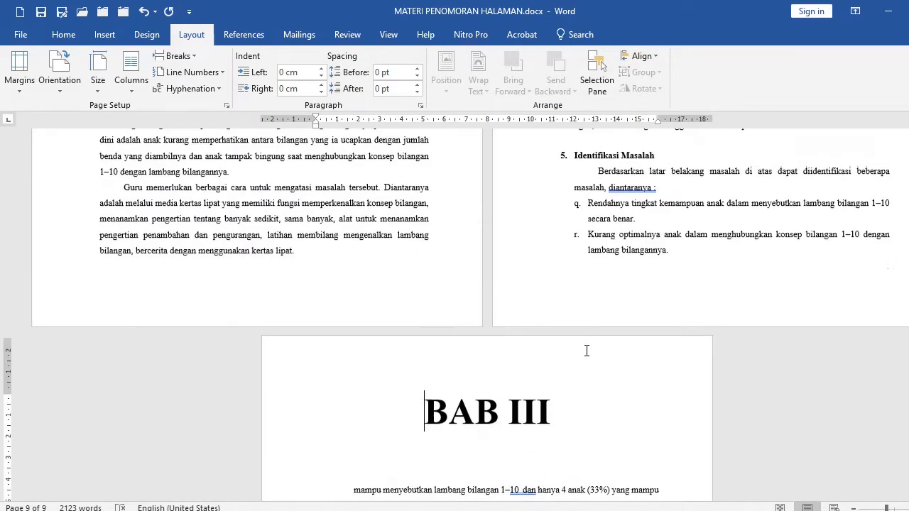
scroll(695, 245, "up", 5)
scroll(447, 342, "down", 10)
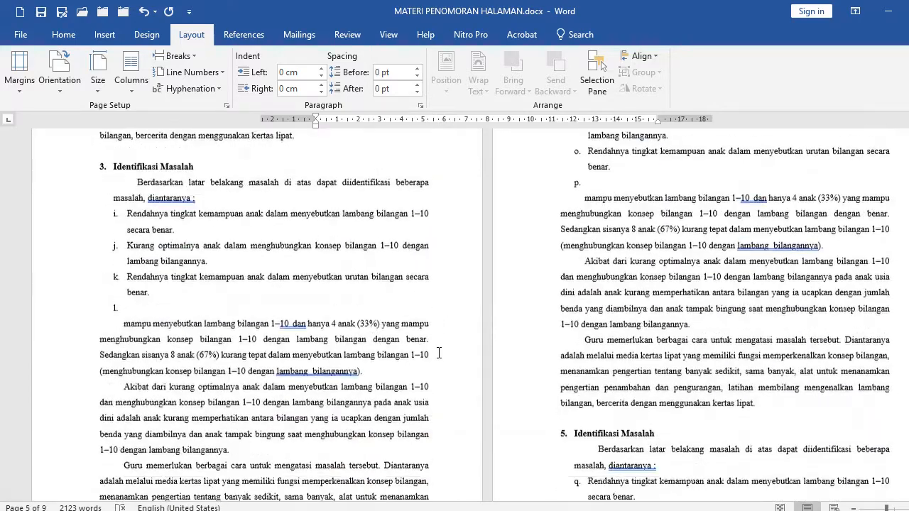
scroll(447, 342, "down", 8)
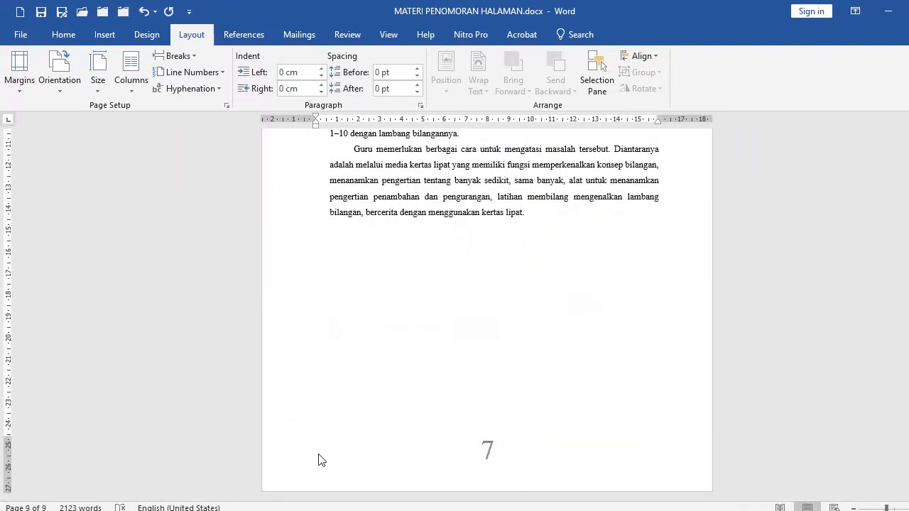
left_click(319, 459)
double_click(319, 459)
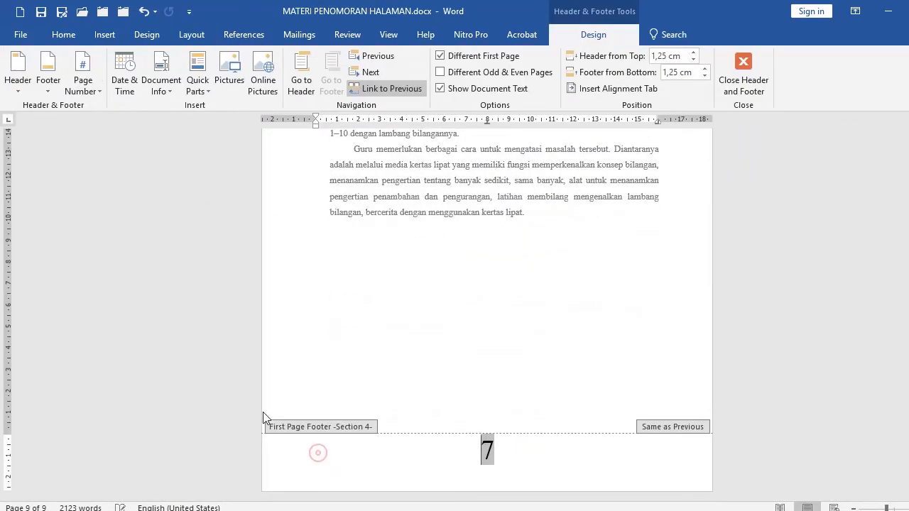
left_click(88, 88)
left_click(113, 178)
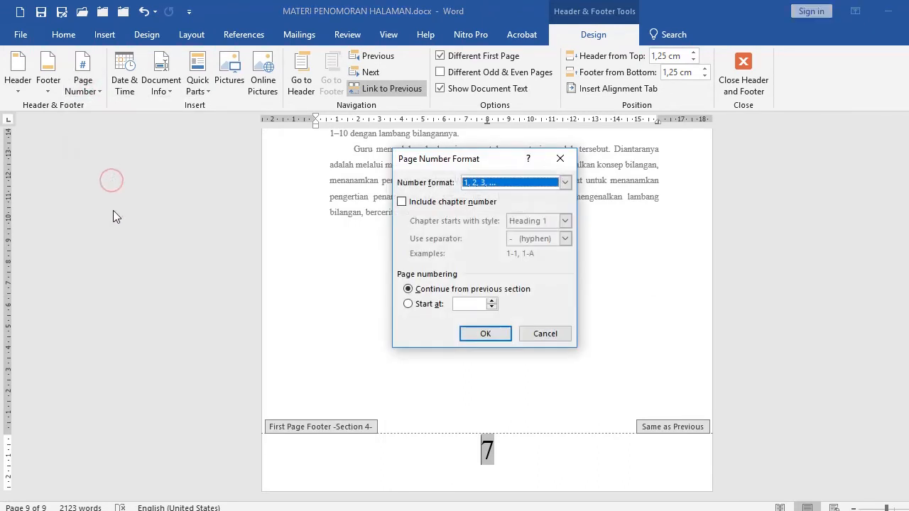
left_click(484, 333)
Inspect the BAB III footer's page number, then leave the footer and return to the chapter's body text.
scroll(321, 257, "up", 2)
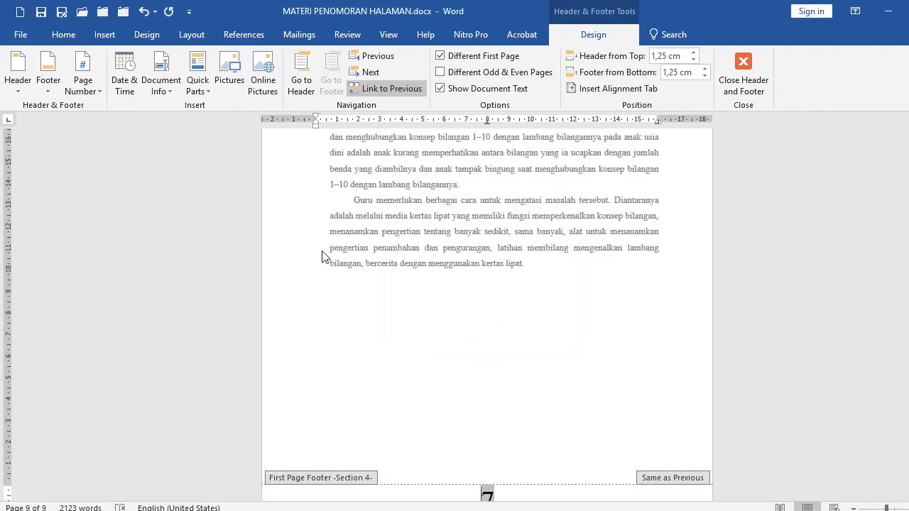
scroll(410, 296, "down", 2)
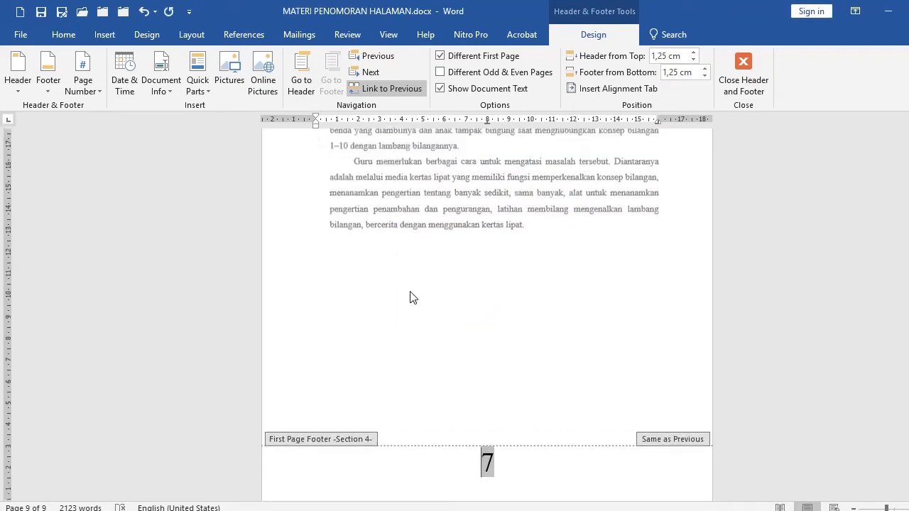
scroll(411, 293, "up", 10)
scroll(451, 295, "down", 3)
double_click(420, 362)
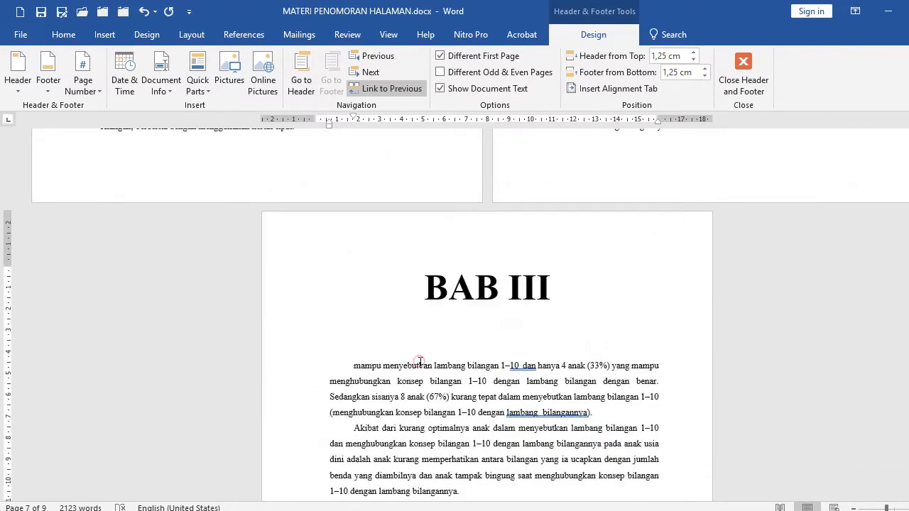
scroll(507, 329, "down", 10)
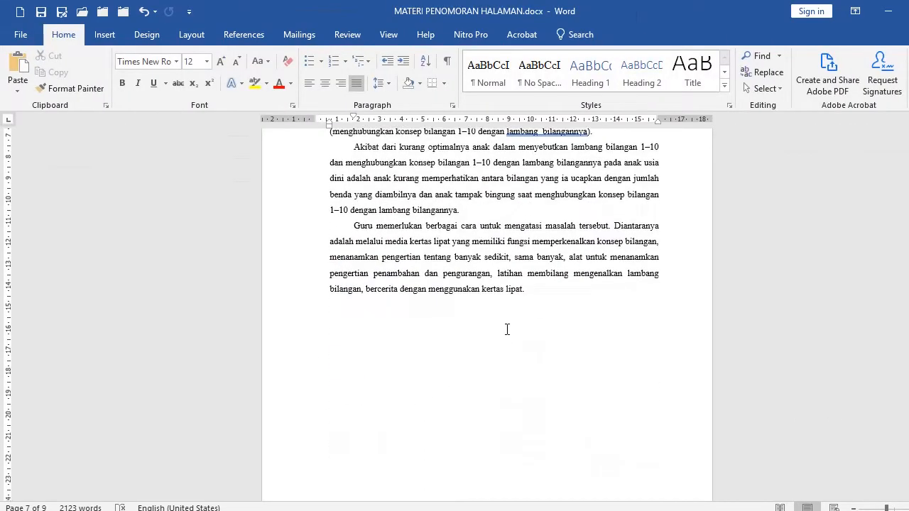
left_click(526, 291, "shift")
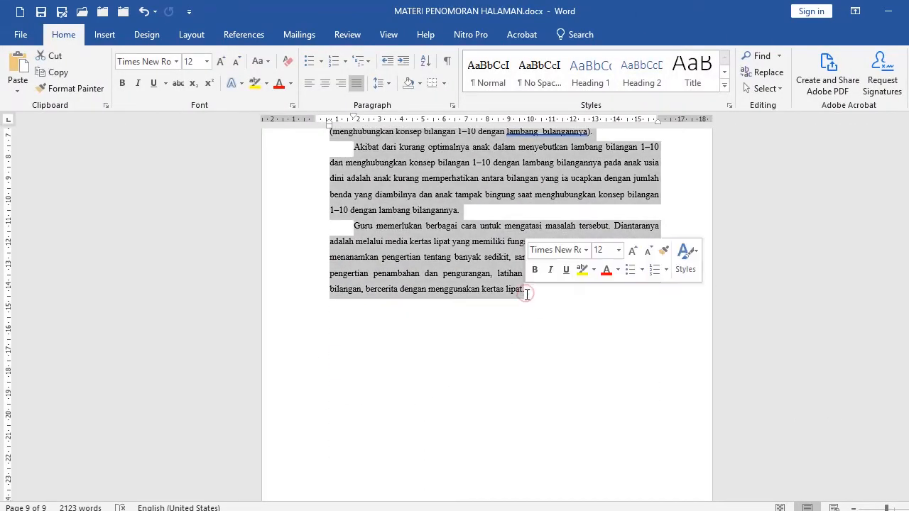
left_click(409, 330)
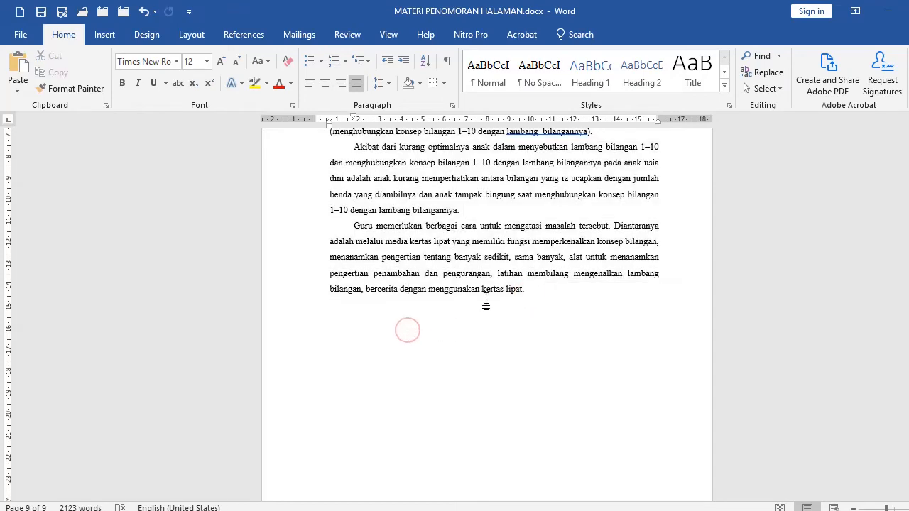
Paste the copied paragraphs several more times at the end of the BAB III chapter to lengthen it.
key("ctrl+v")
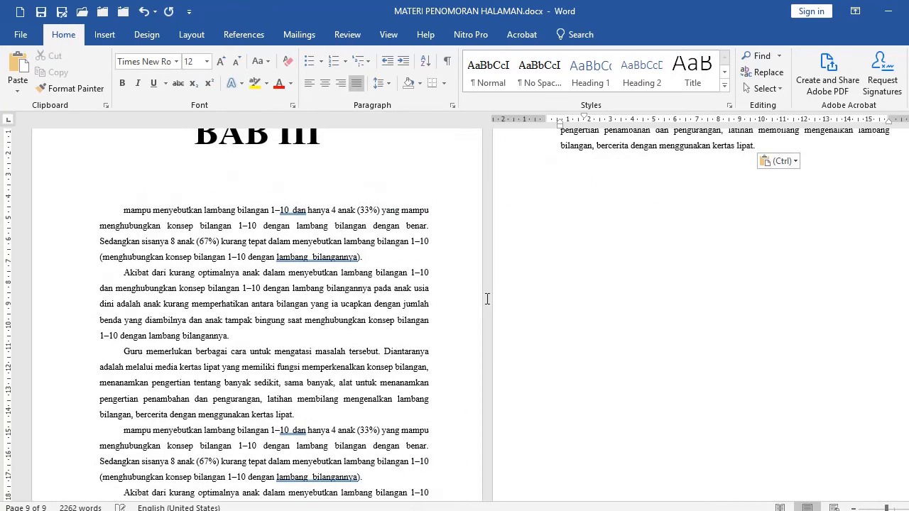
scroll(611, 337, "up", 5)
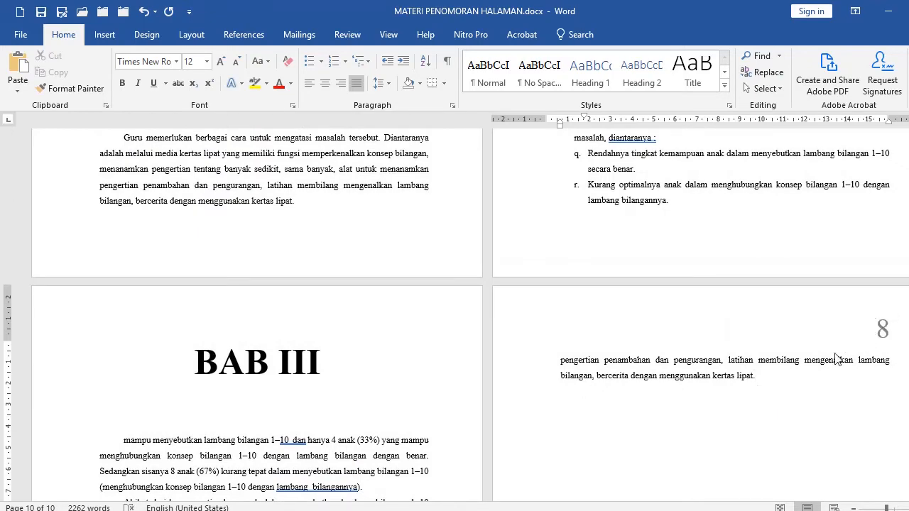
key("ctrl+v")
key("ctrl+v")
key("ctrl+v")
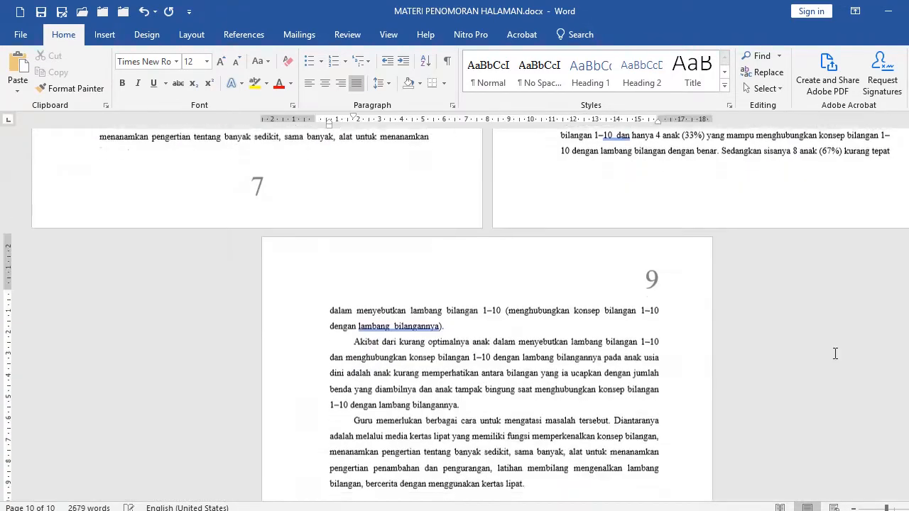
key("ctrl+v")
scroll(539, 320, "down", 4)
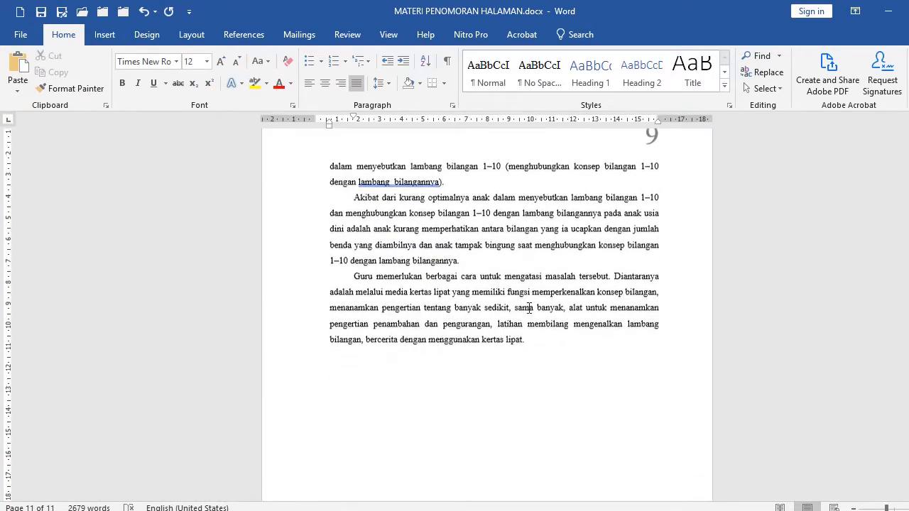
scroll(561, 302, "up", 5)
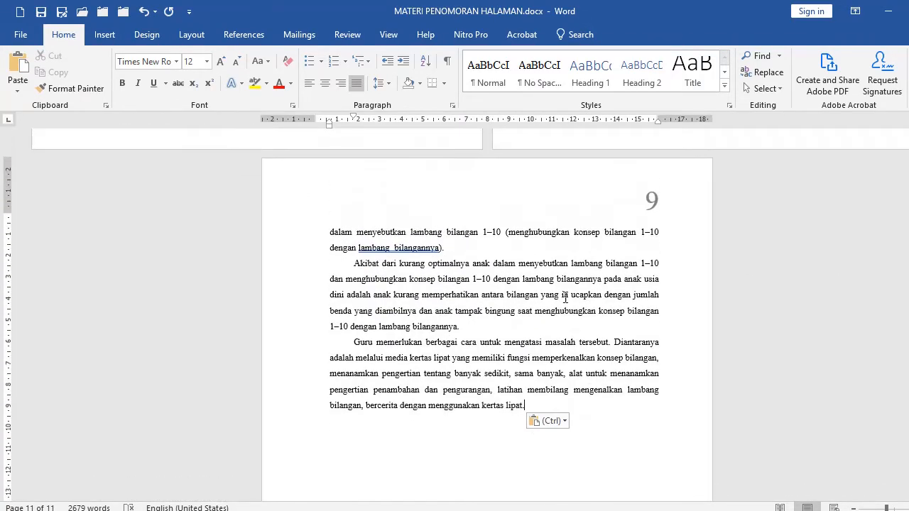
scroll(498, 309, "down", 5)
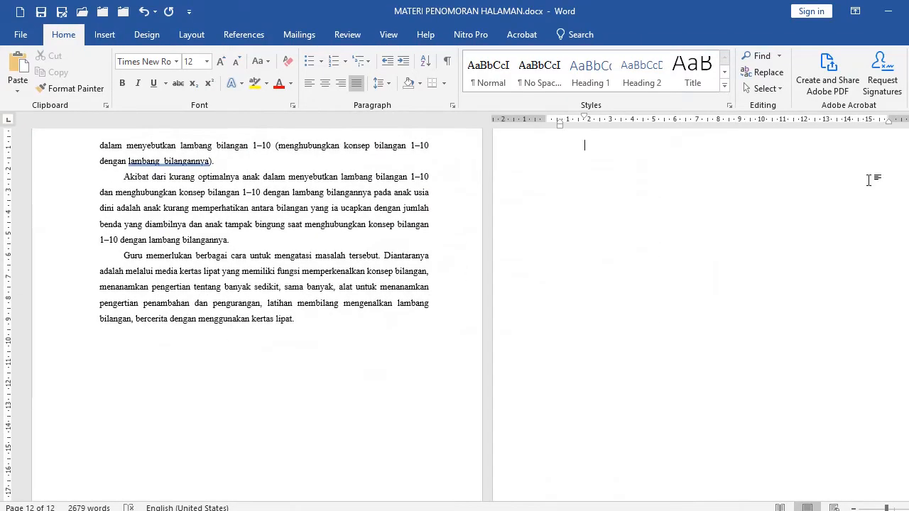
scroll(696, 205, "up", 2)
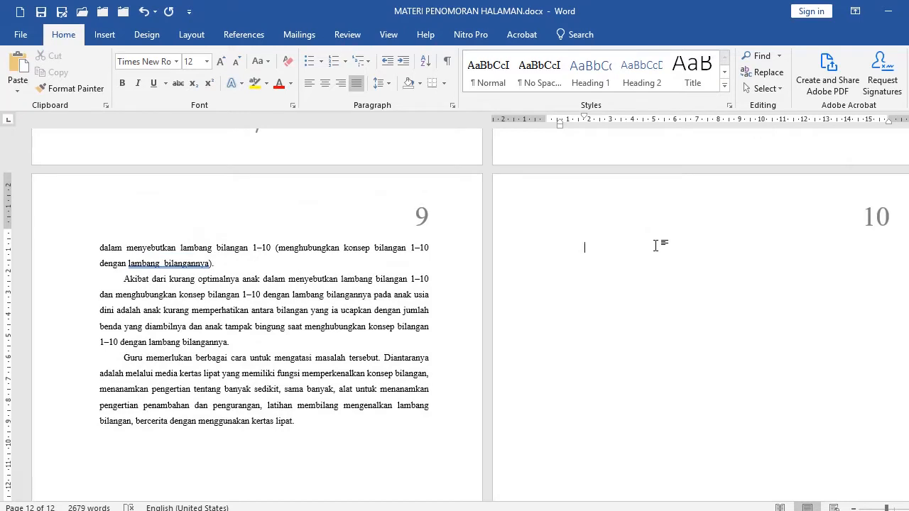
Type the heading BAB IV on the new page, center it and set its font size to 36.
type("BAB IV")
left_click(643, 288)
left_click(515, 247)
left_click(323, 85)
left_click(207, 61)
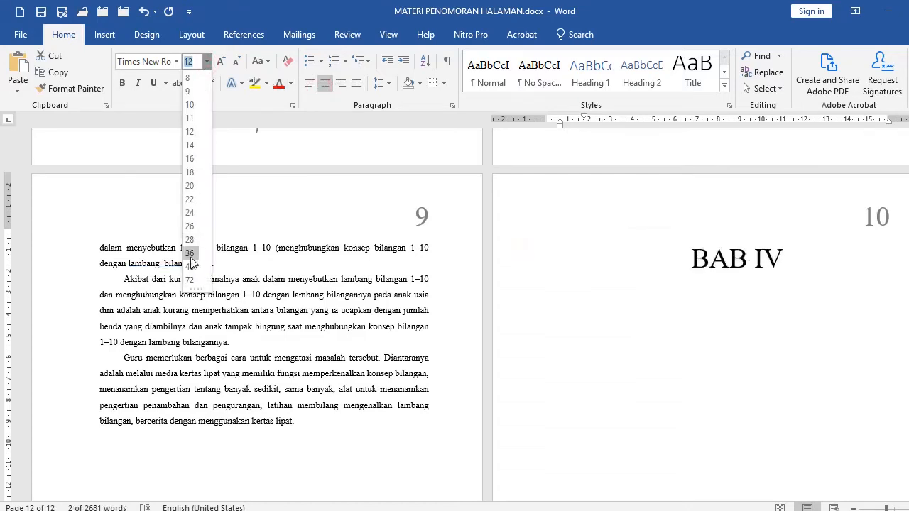
left_click(189, 261)
left_click(649, 262)
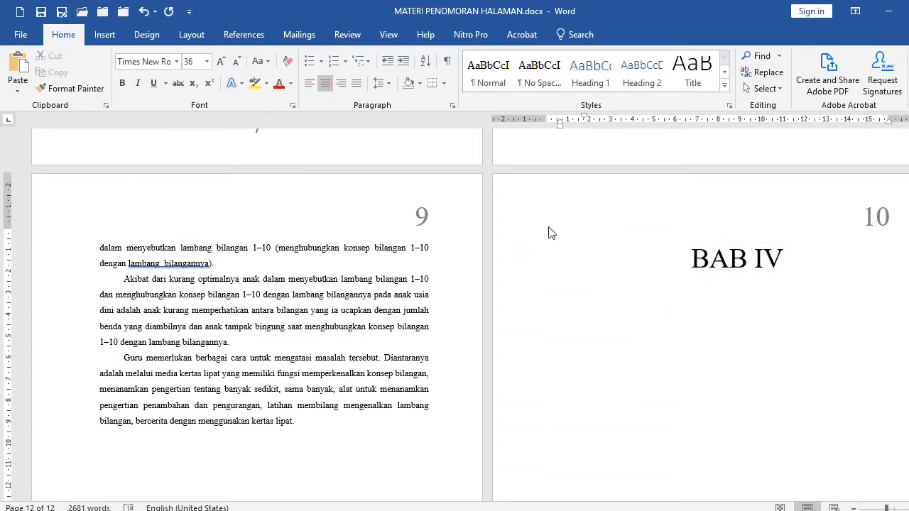
Start a new section at the BAB IV heading by applying the page setup from this point forward.
left_click(192, 35)
left_click(226, 106)
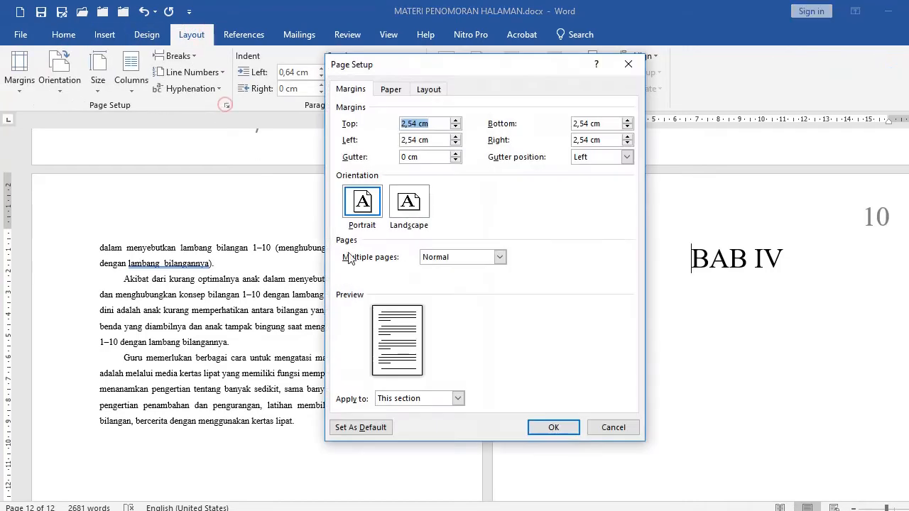
left_click(412, 397)
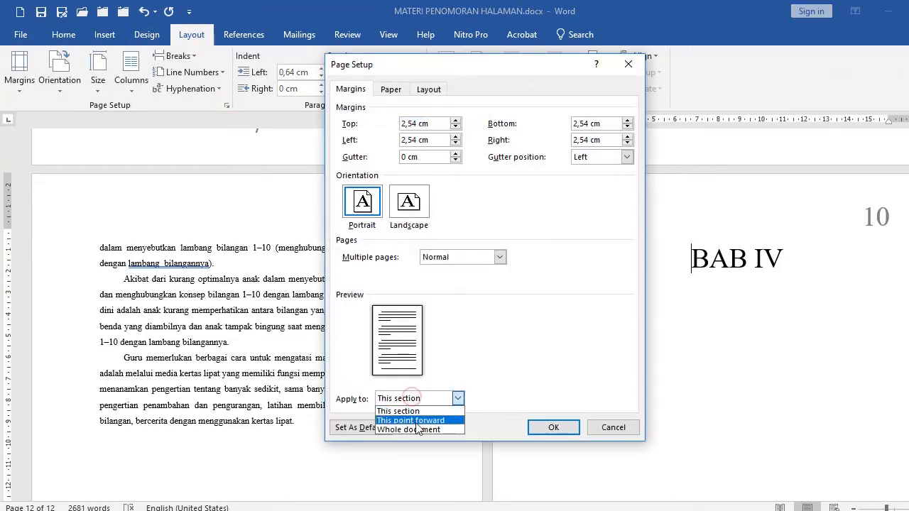
left_click(416, 420)
left_click(553, 427)
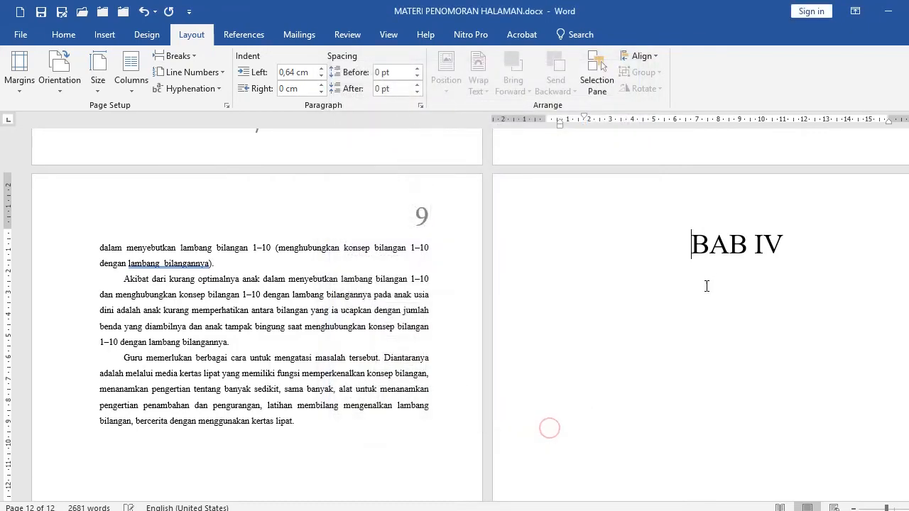
scroll(639, 241, "down", 2)
scroll(692, 239, "down", 3)
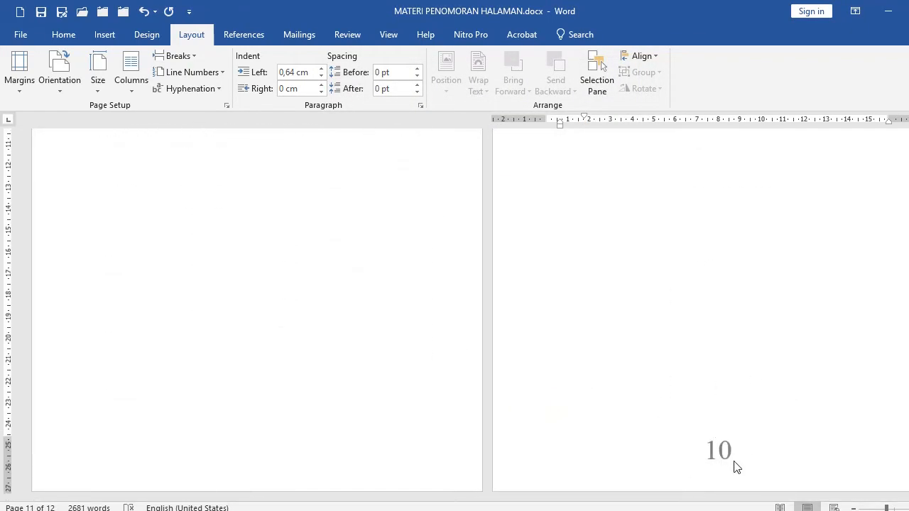
scroll(615, 339, "up", 3)
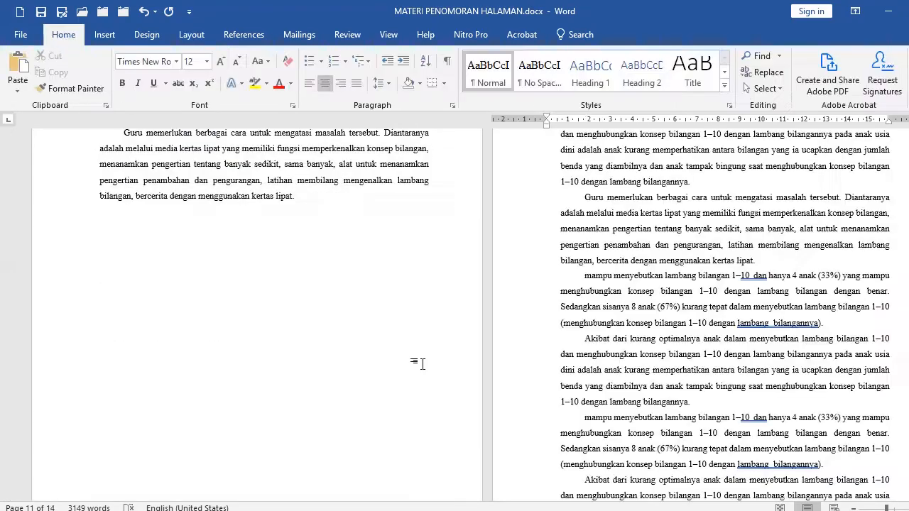
scroll(485, 313, "up", 4)
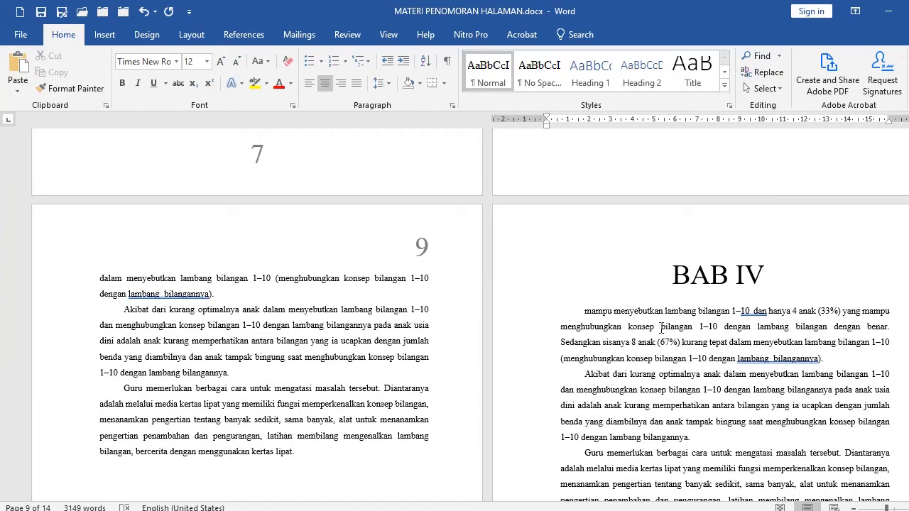
left_click(645, 284)
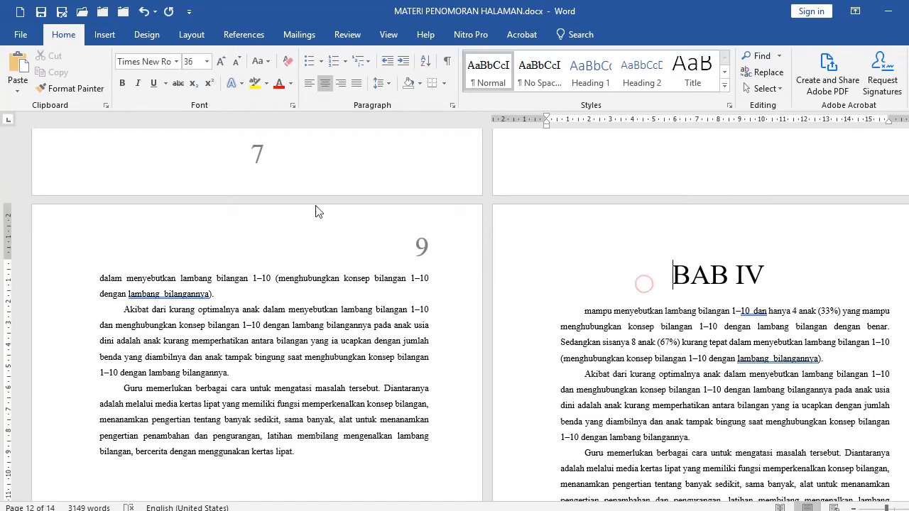
left_click(191, 34)
left_click(226, 105)
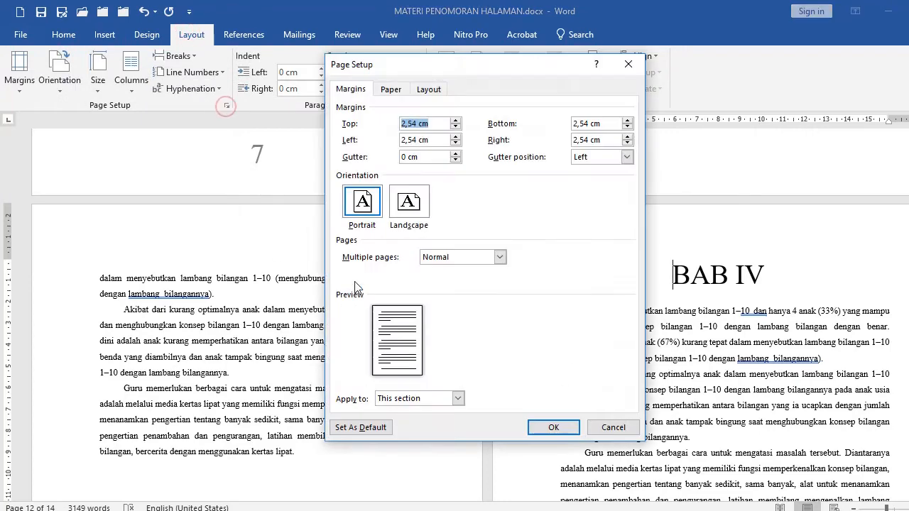
left_click(400, 399)
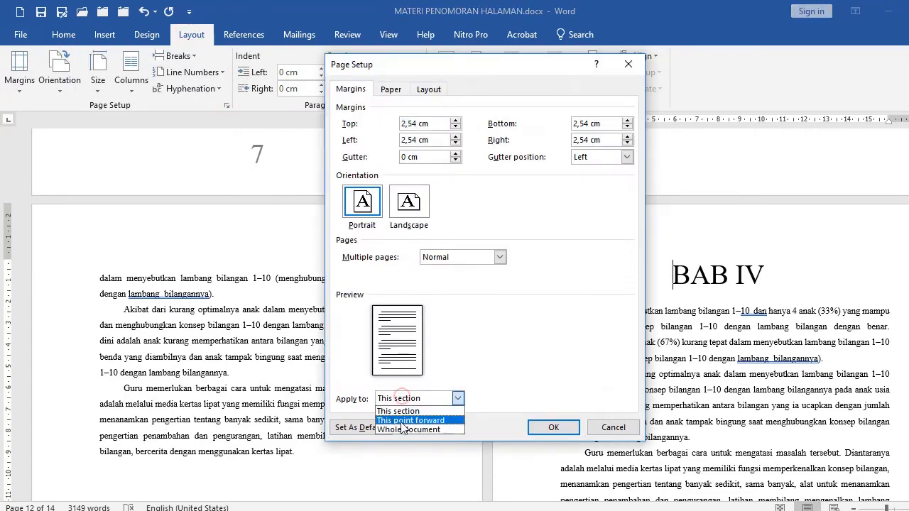
left_click(612, 427)
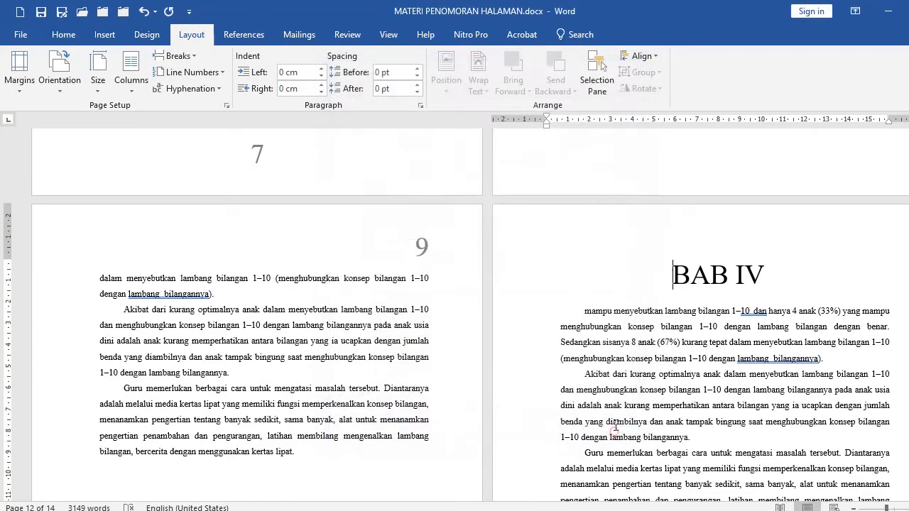
Type the title Lampiran-lampiran on the last page, center it and set its font size to 48.
scroll(635, 353, "down", 12)
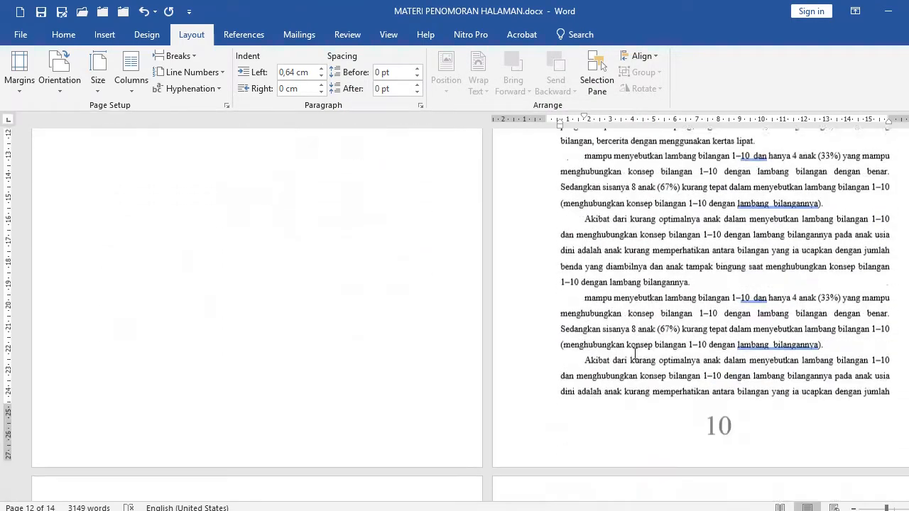
scroll(632, 343, "down", 1)
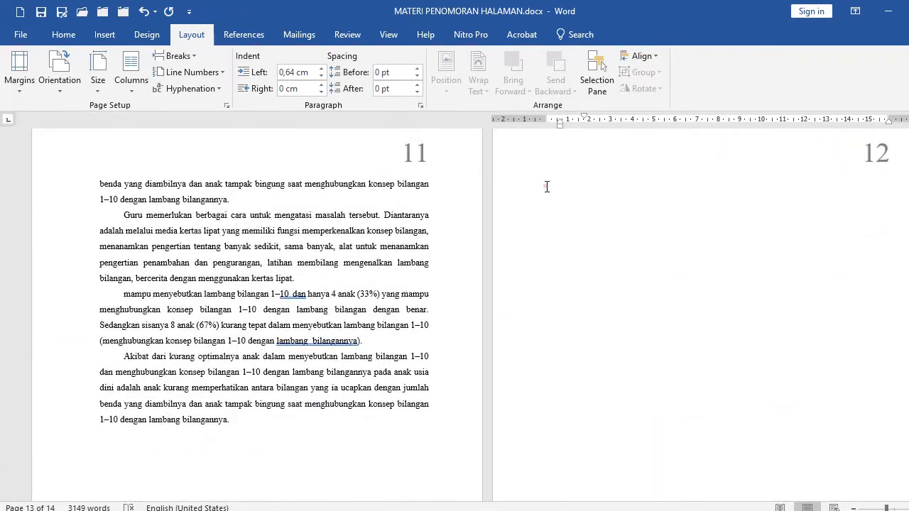
left_click(545, 187)
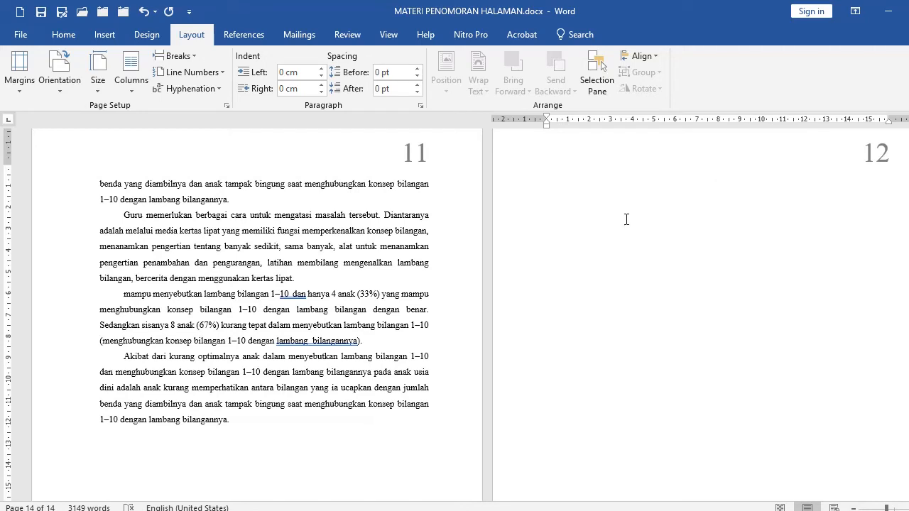
type("lampiran-lampiran")
key("Return")
left_click(506, 184)
left_click(64, 34)
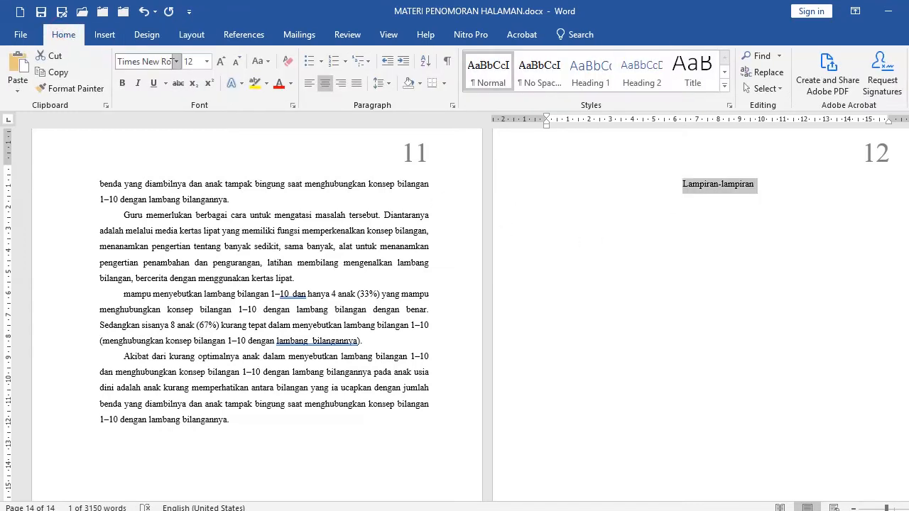
left_click(207, 62)
left_click(190, 272)
left_click(308, 83)
Below the title, set the font size to 12, shift the first-line indent, and generate sample text with =rand(20).
left_click(614, 202)
key("Down")
left_click_drag(80, 181, 362, 341)
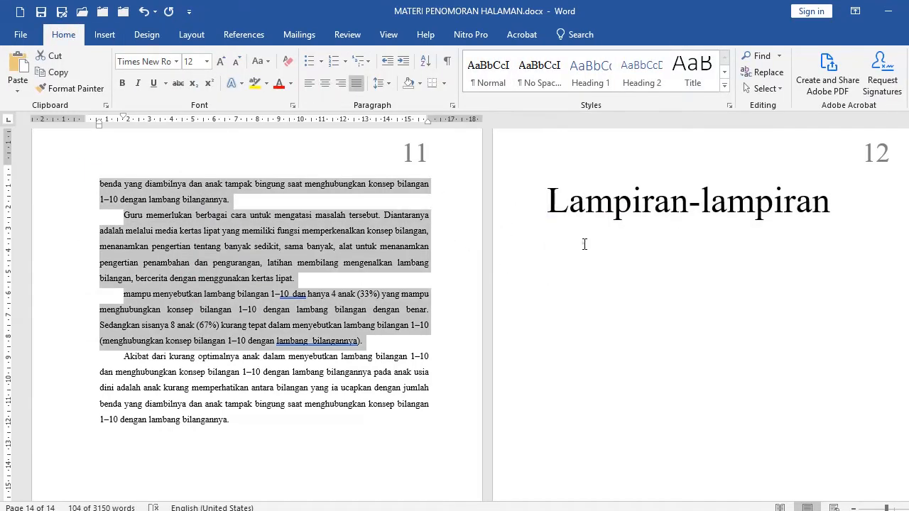
left_click(585, 245)
left_click(193, 62)
type("12")
key("Return")
left_click_drag(547, 116, 600, 121)
type("=rand(20)")
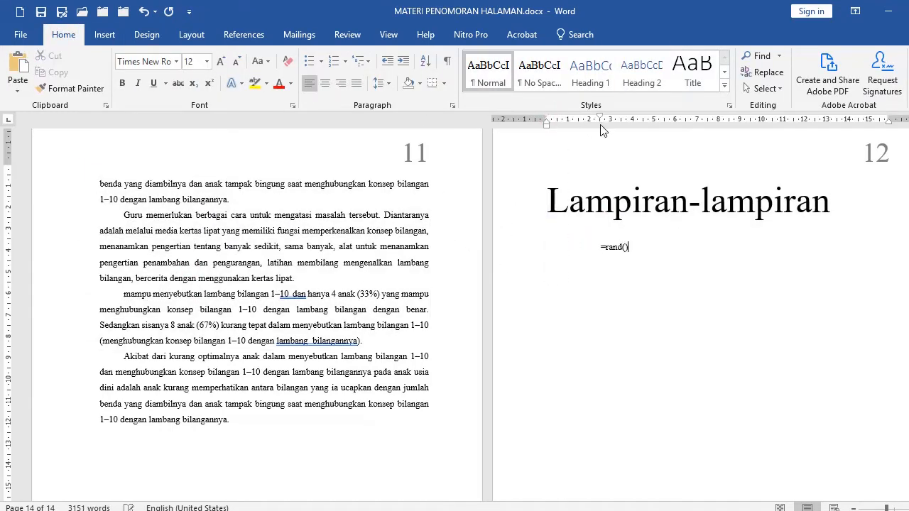
key("Return")
Open the Lampiran page's header and try deleting its page number, then undo the deletion.
scroll(612, 327, "up", 10)
left_click(614, 330)
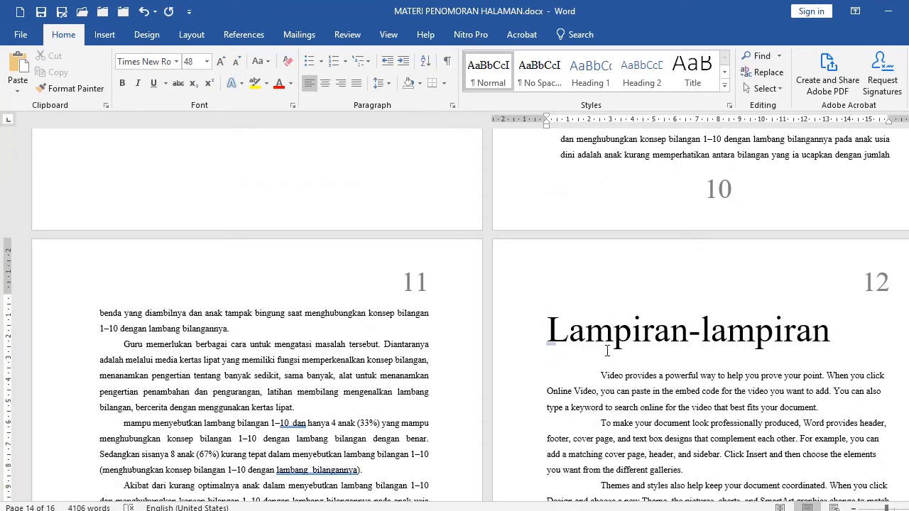
left_click(520, 330)
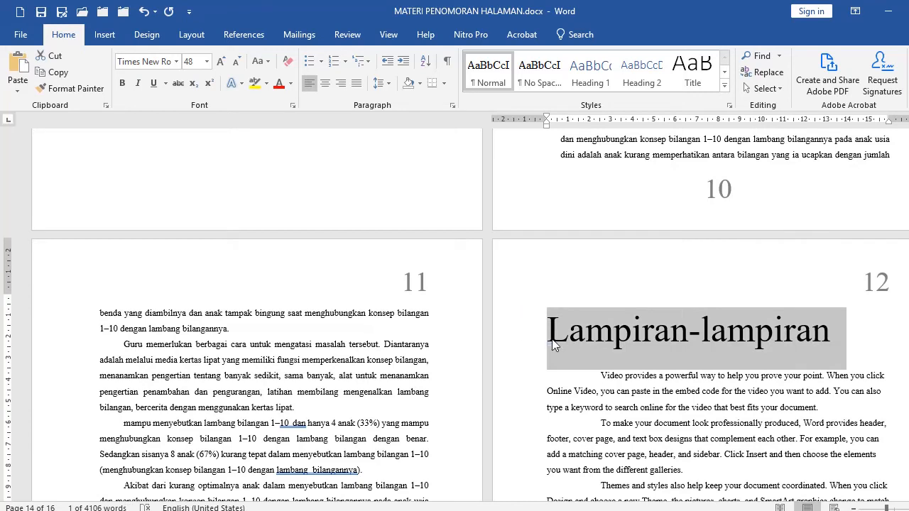
left_click(553, 345)
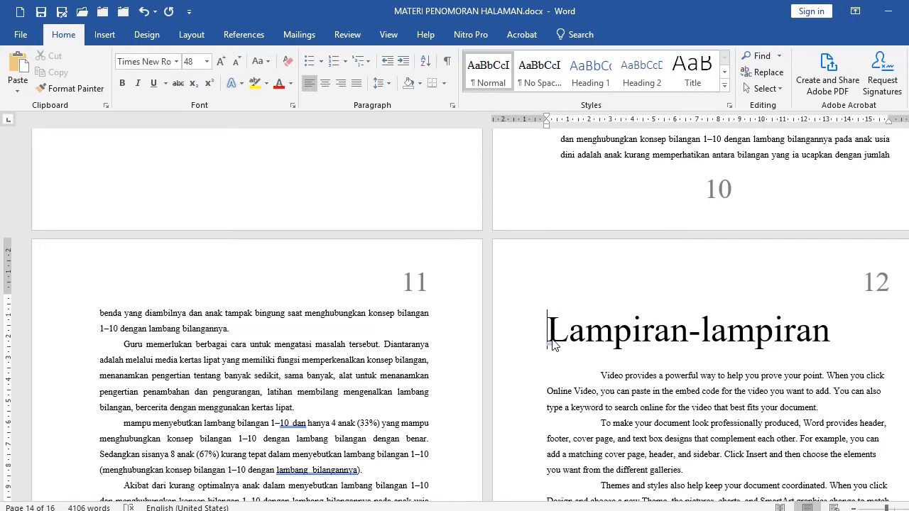
double_click(527, 303)
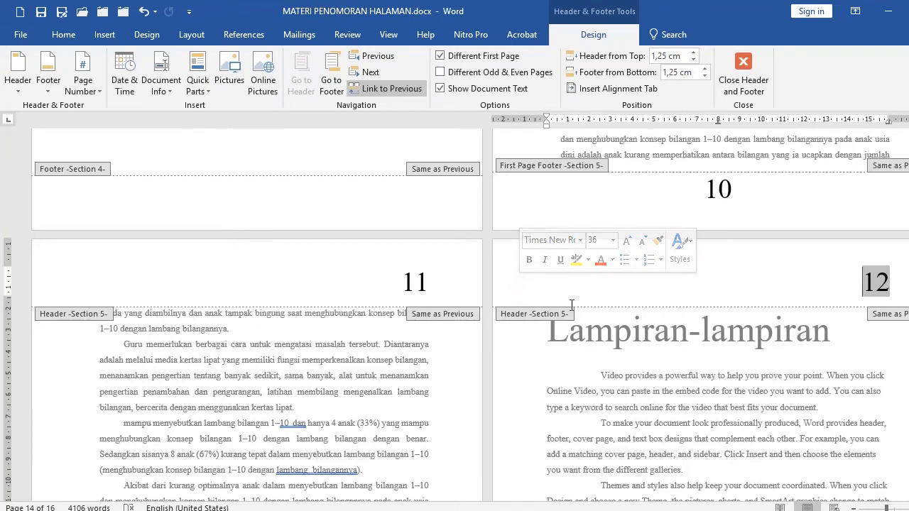
key("ctrl+z")
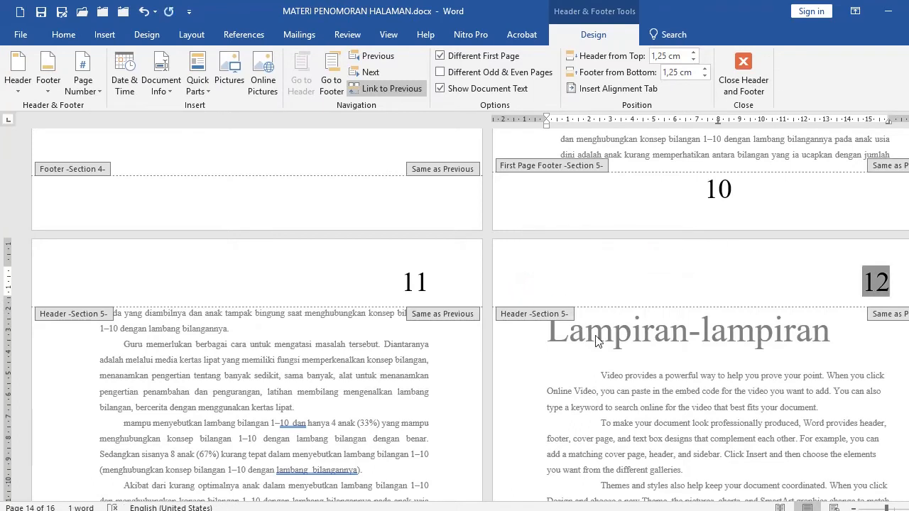
key("Delete")
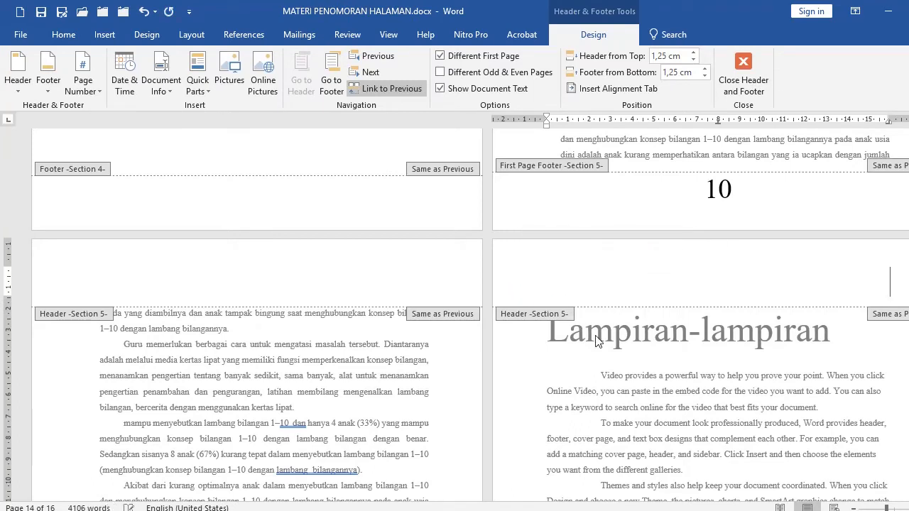
scroll(597, 341, "up", 10)
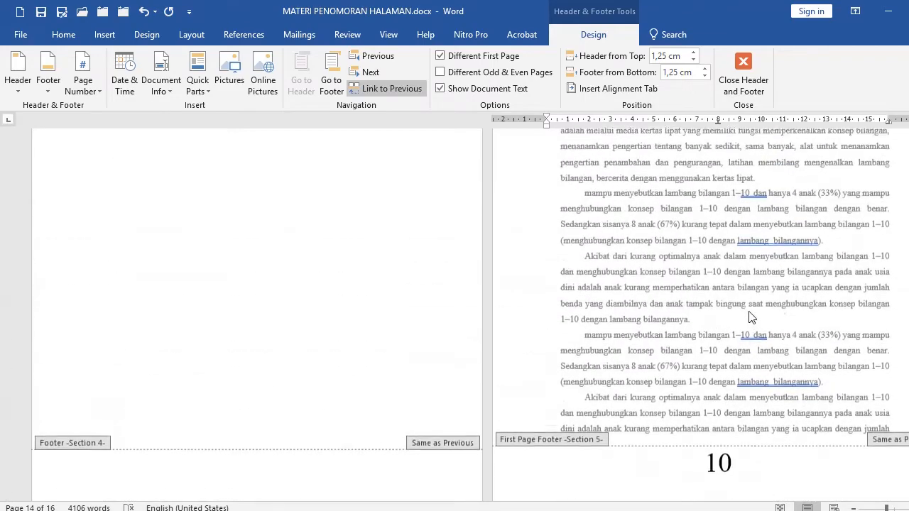
scroll(588, 295, "up", 3)
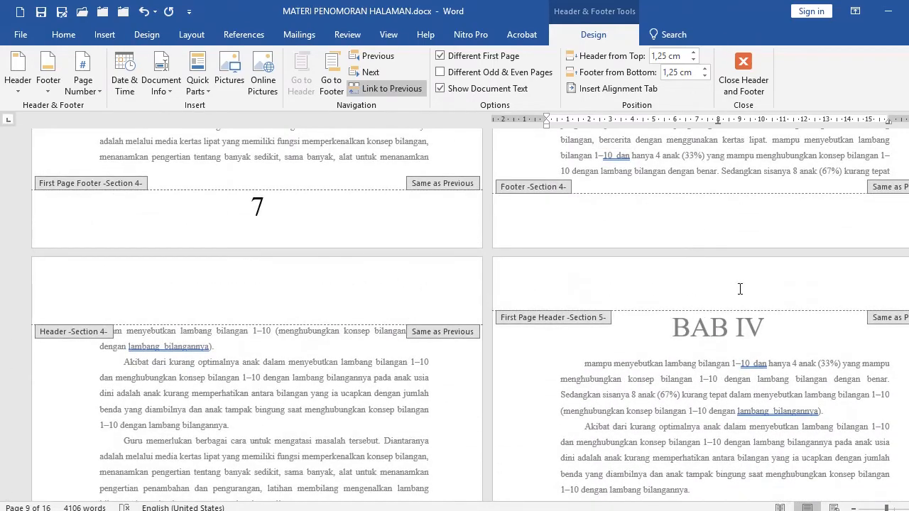
scroll(740, 289, "up", 1)
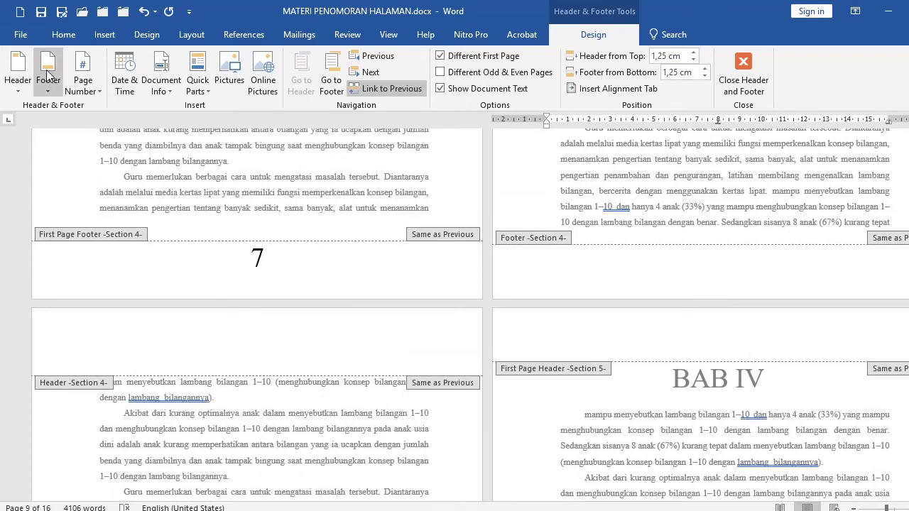
left_click(144, 12)
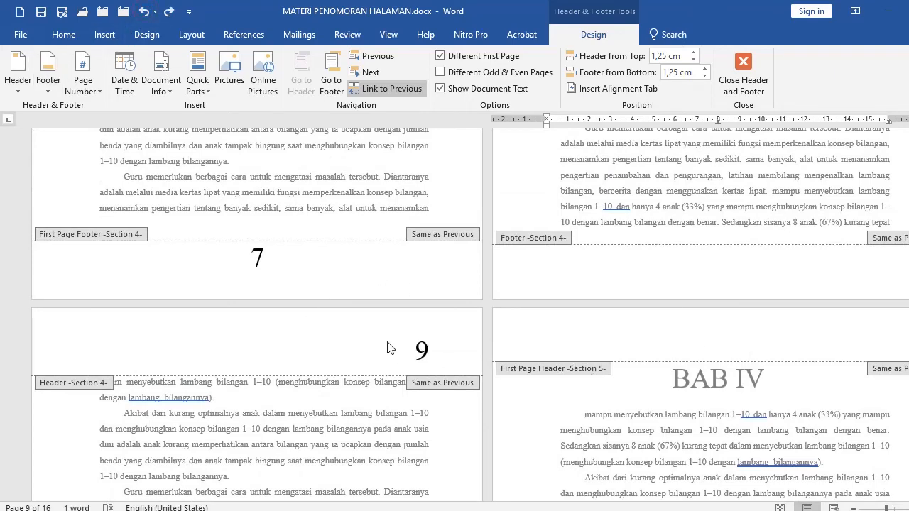
scroll(387, 348, "down", 12)
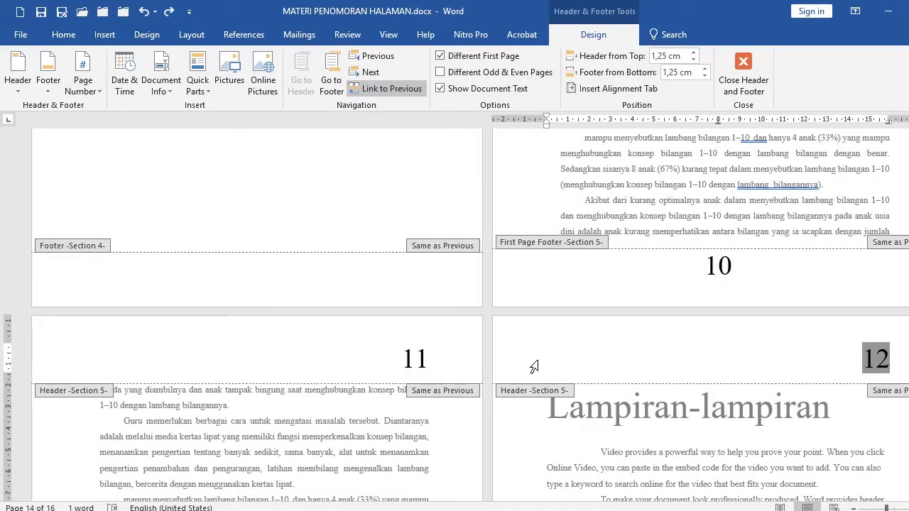
Unlink the Section 5 header from the previous section and delete its page number.
left_click(376, 88)
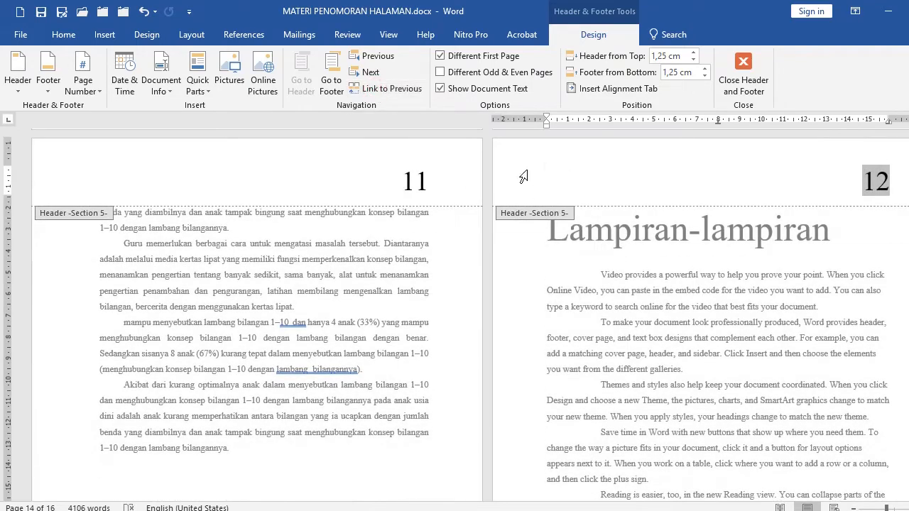
key("Delete")
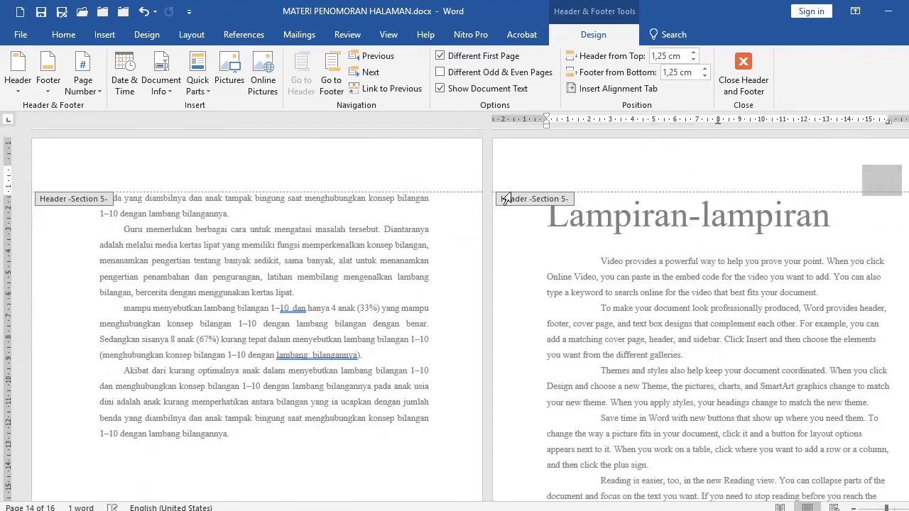
Unlink the BAB IV first-page footer from the previous section, delete its page number, and leave header and footer editing.
scroll(513, 227, "up", 15)
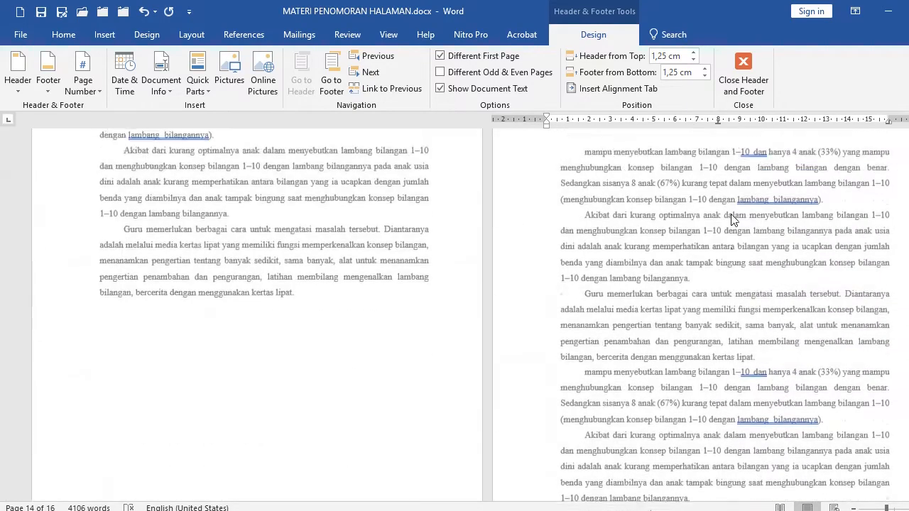
scroll(610, 308, "down", 5)
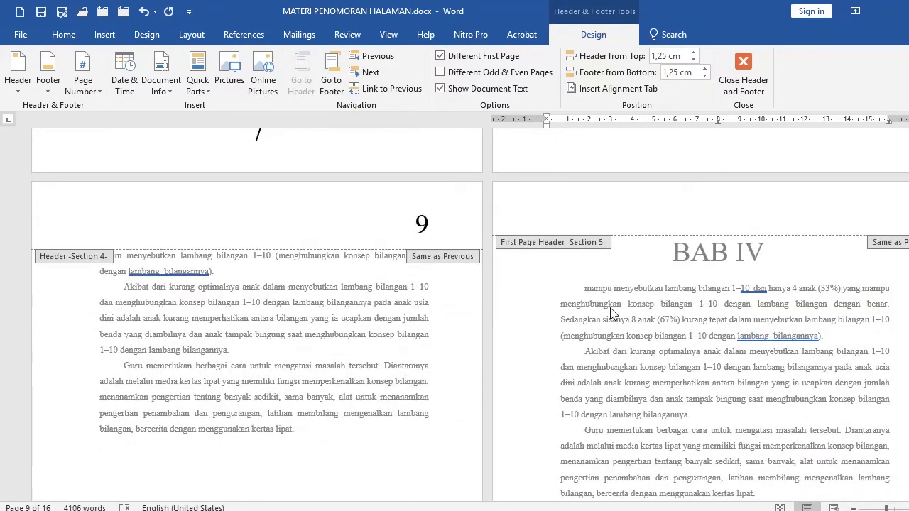
scroll(610, 308, "up", 5)
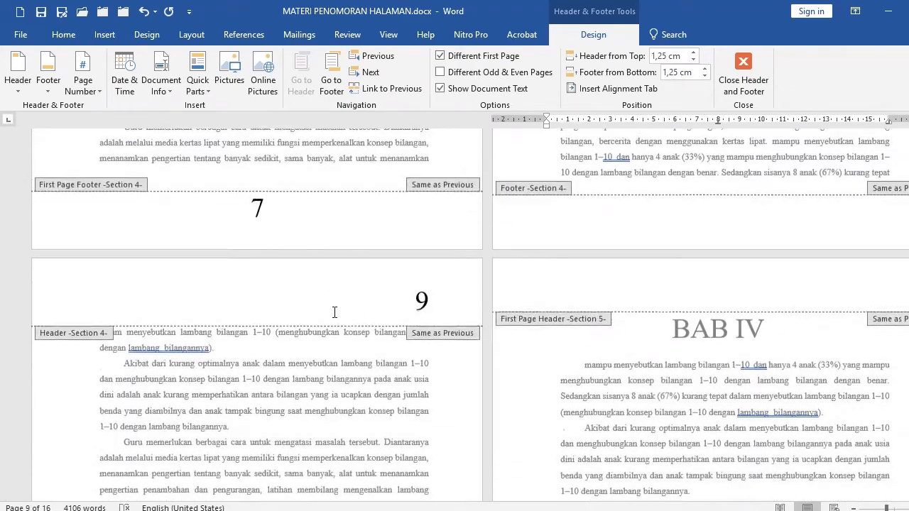
scroll(504, 253, "up", 10)
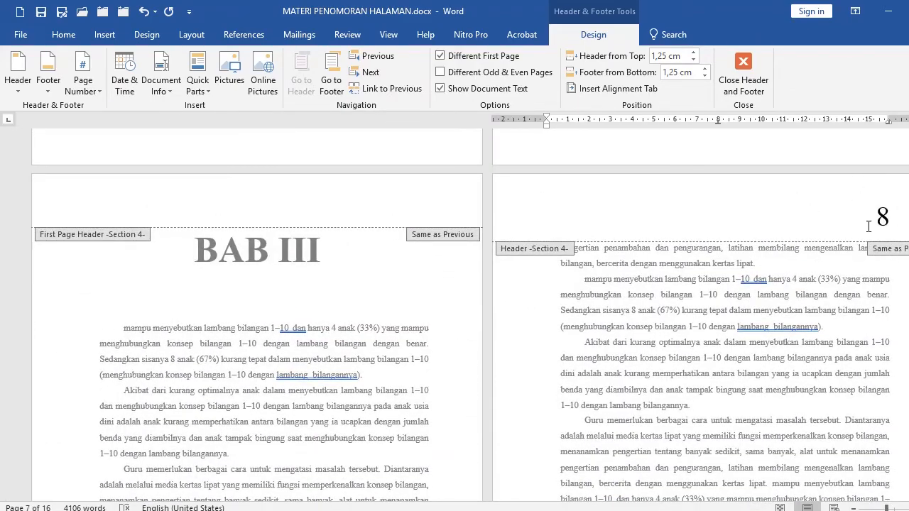
scroll(707, 353, "down", 3)
scroll(633, 365, "down", 15)
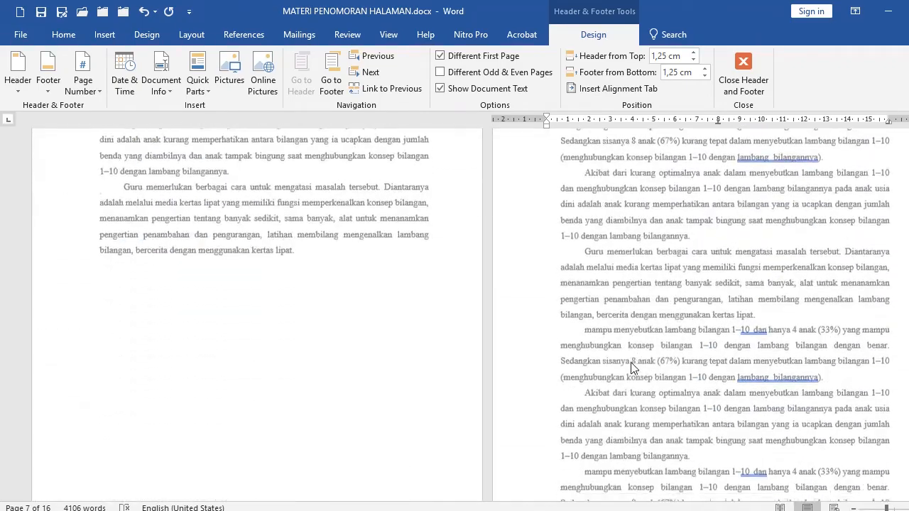
scroll(632, 363, "down", 3)
left_click(636, 362)
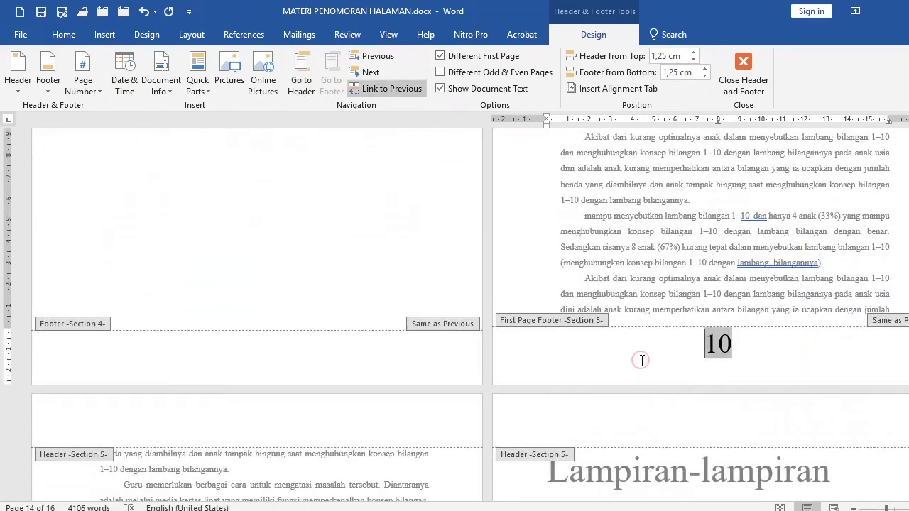
left_click(501, 357)
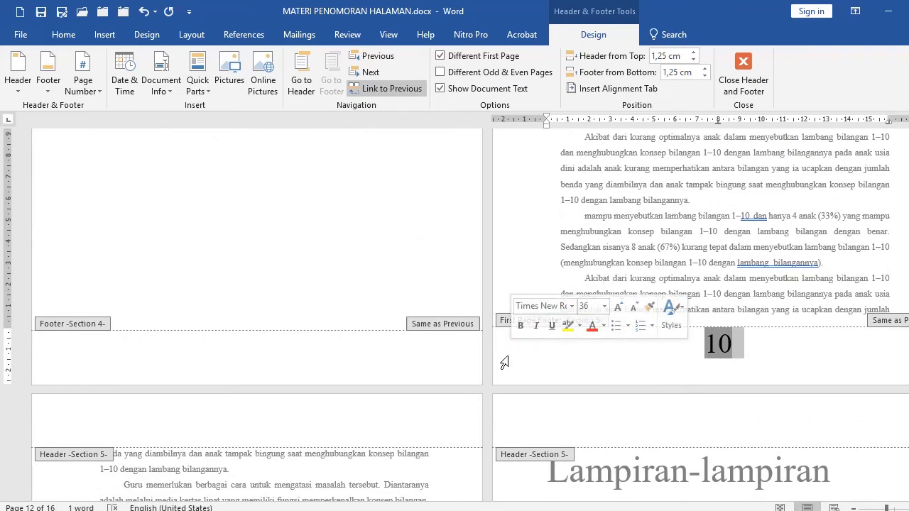
left_click(506, 357)
left_click(392, 85)
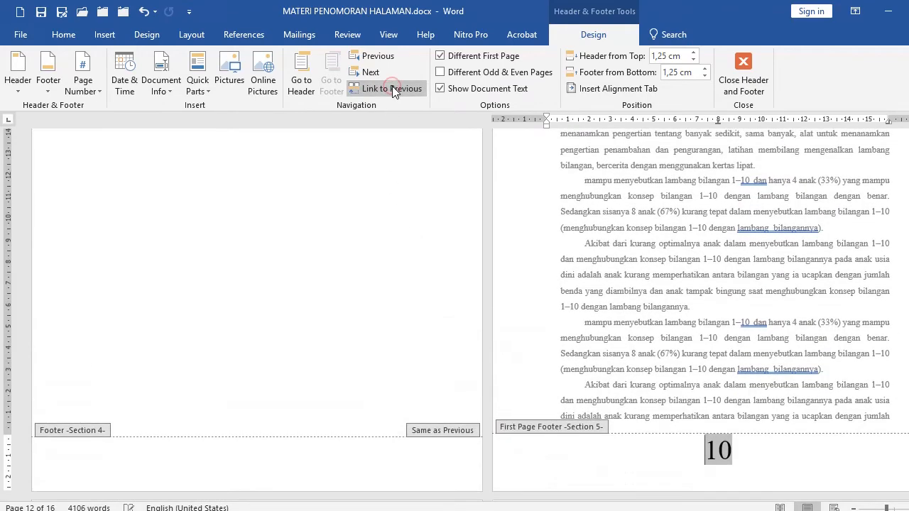
left_click(497, 470)
key("Delete")
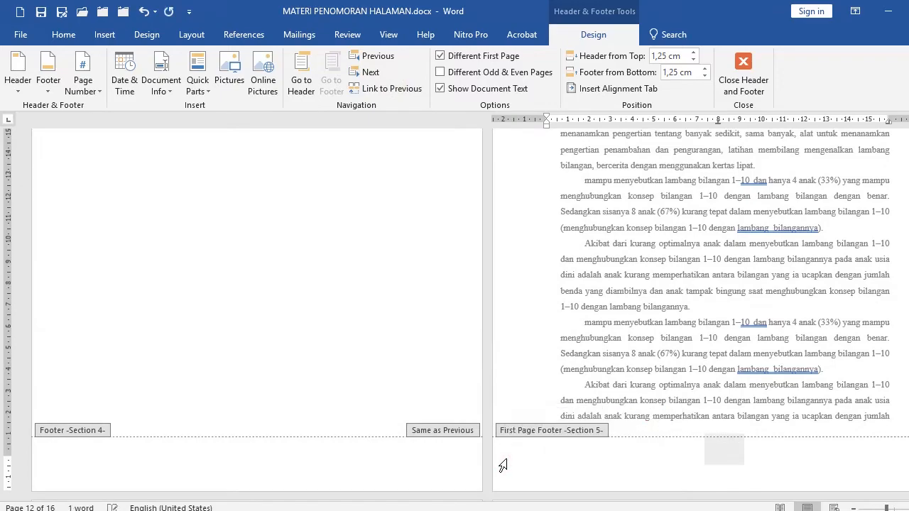
double_click(632, 283)
Scroll through the BAB III, BAB IV and Lampiran pages to review their page numbers.
scroll(364, 315, "up", 8)
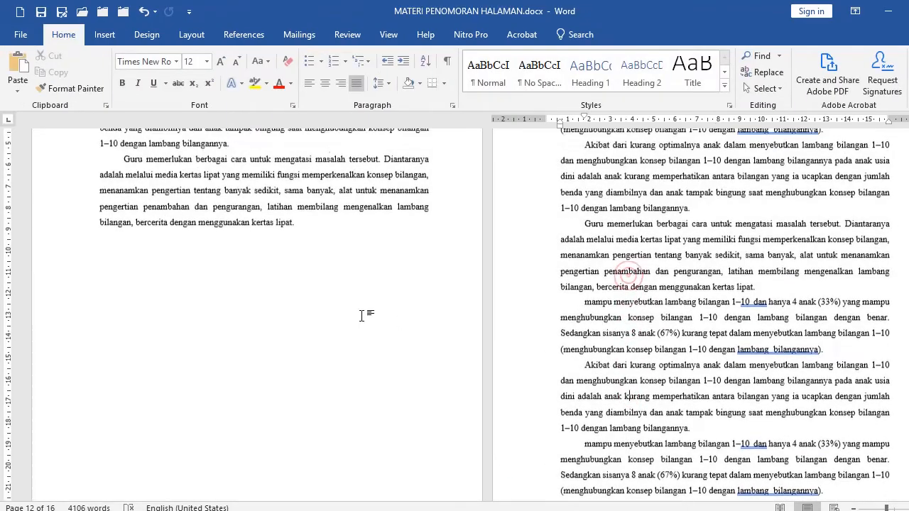
scroll(369, 316, "up", 3)
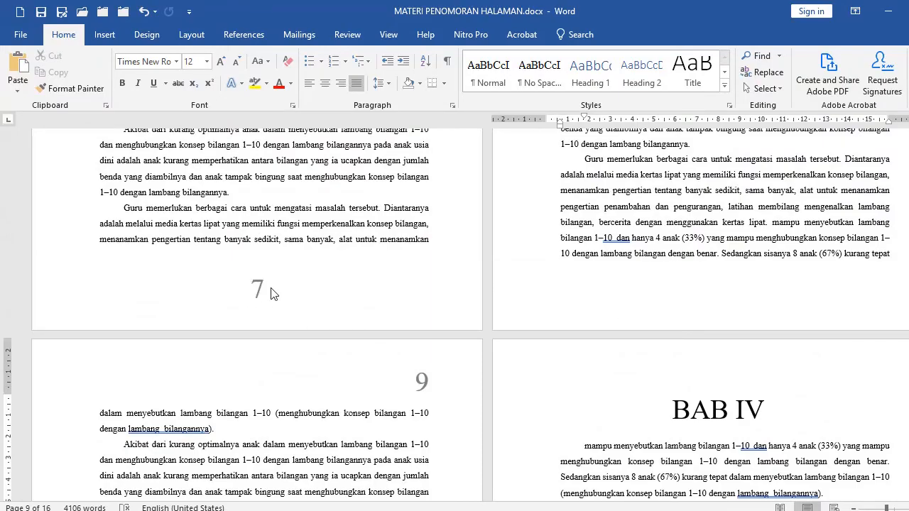
scroll(272, 288, "up", 5)
scroll(272, 289, "up", 5)
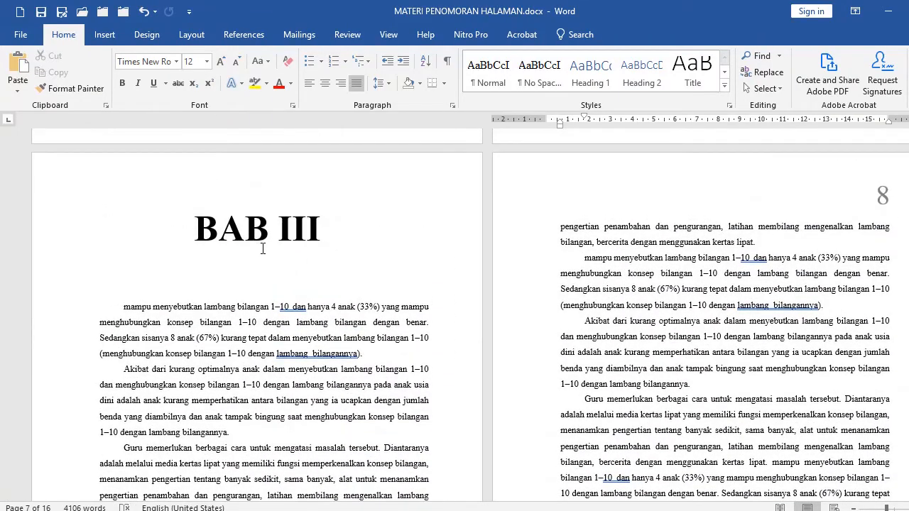
scroll(262, 248, "down", 15)
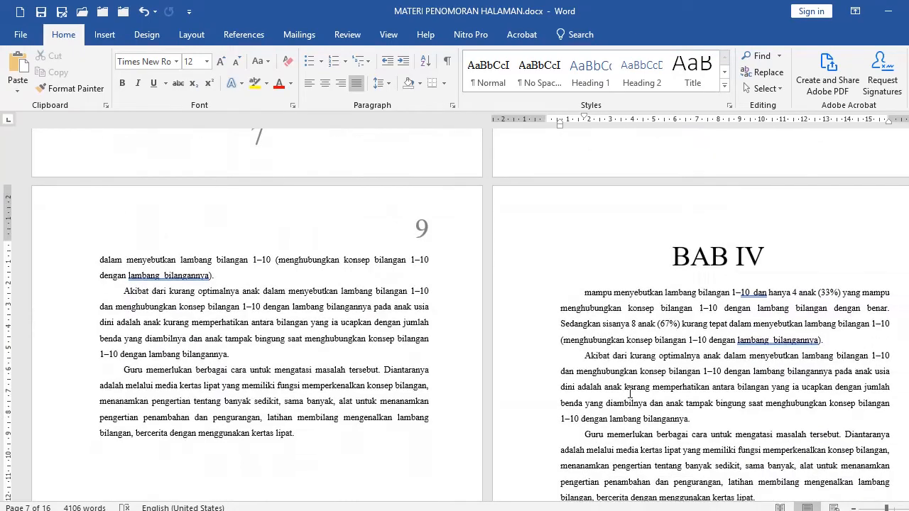
scroll(632, 393, "down", 10)
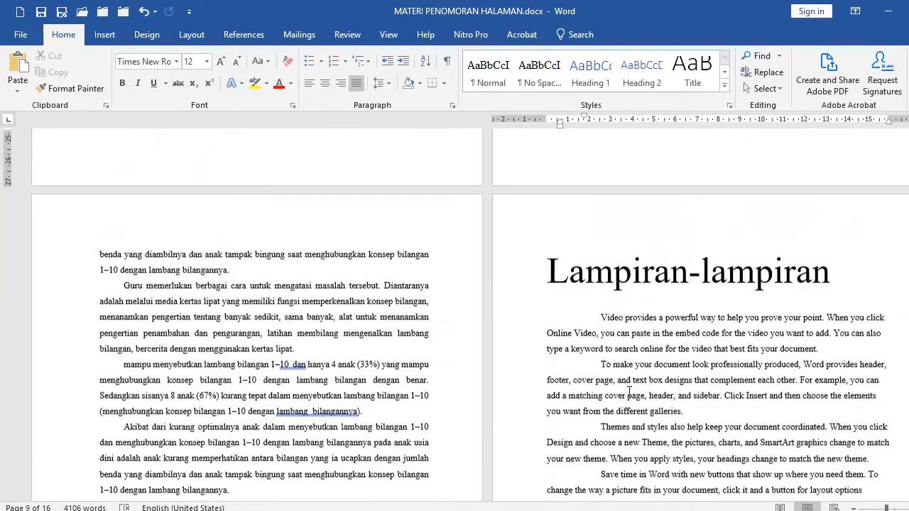
left_click(587, 288)
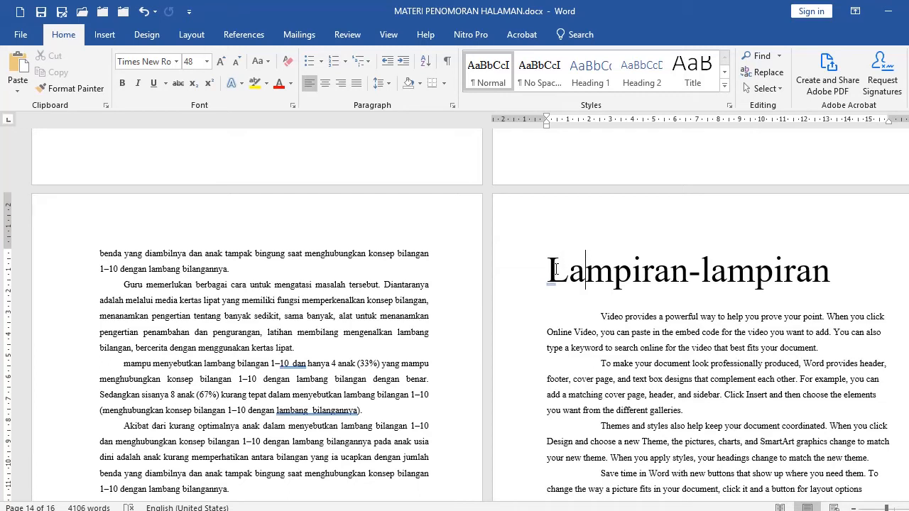
left_click(522, 274)
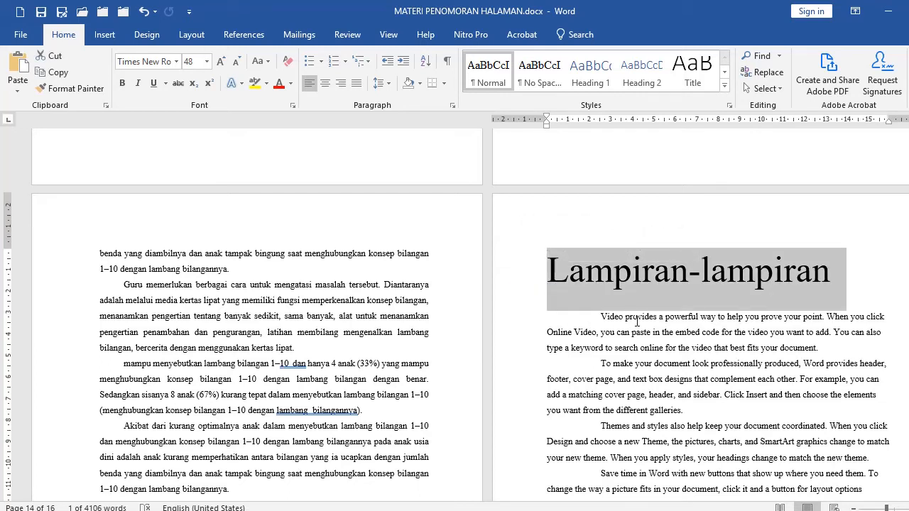
left_click(581, 287)
scroll(635, 334, "down", 5)
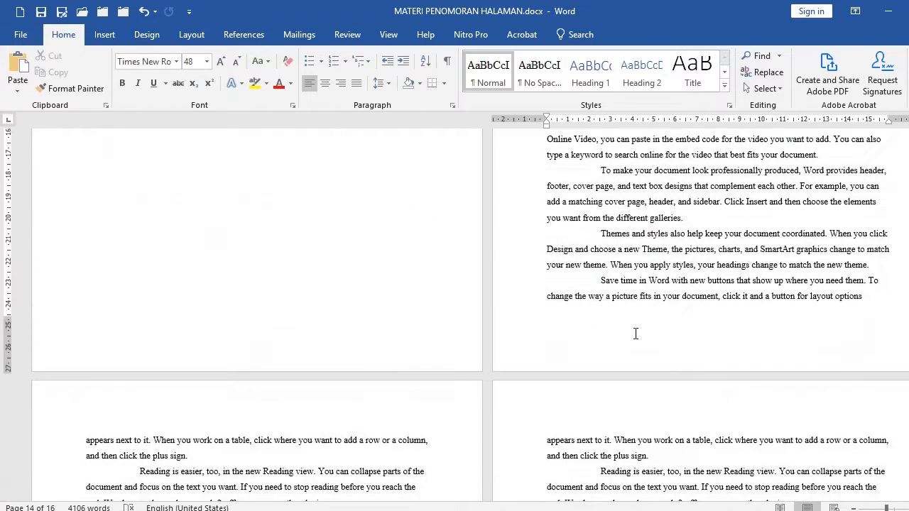
scroll(636, 334, "down", 10)
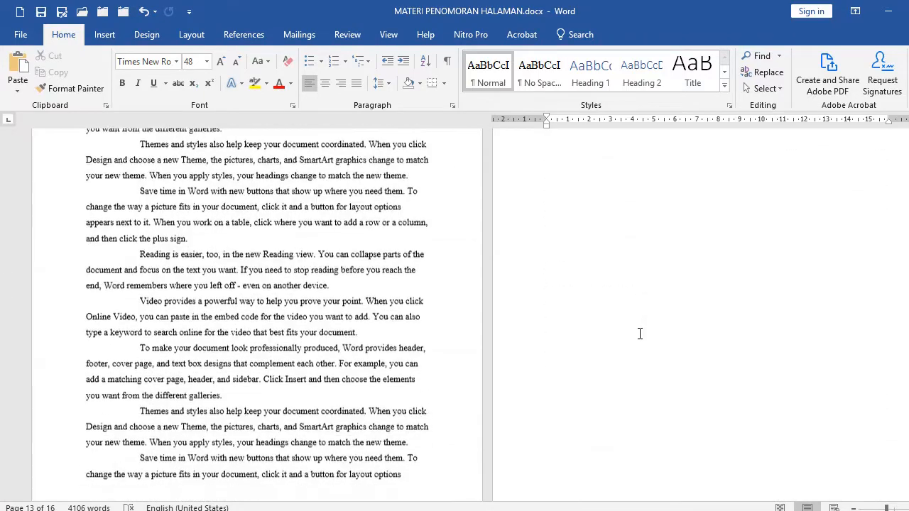
scroll(640, 333, "down", 2)
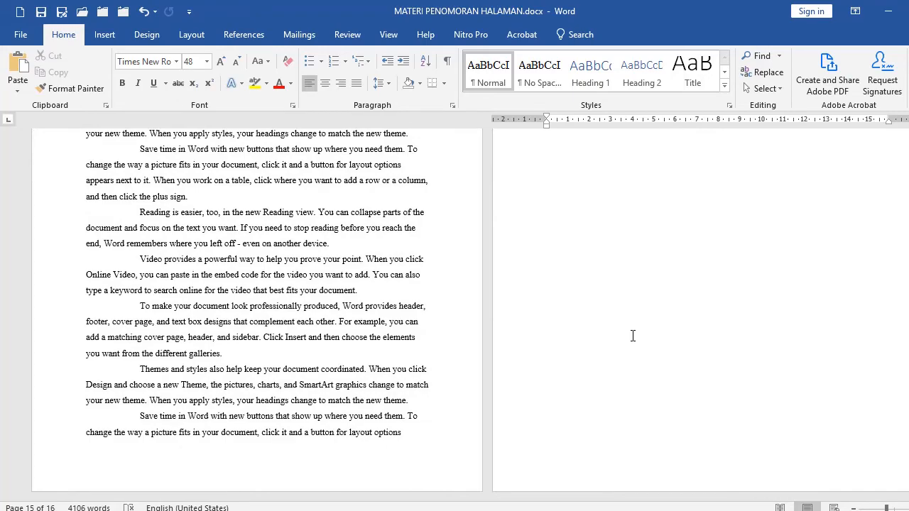
scroll(632, 335, "up", 15)
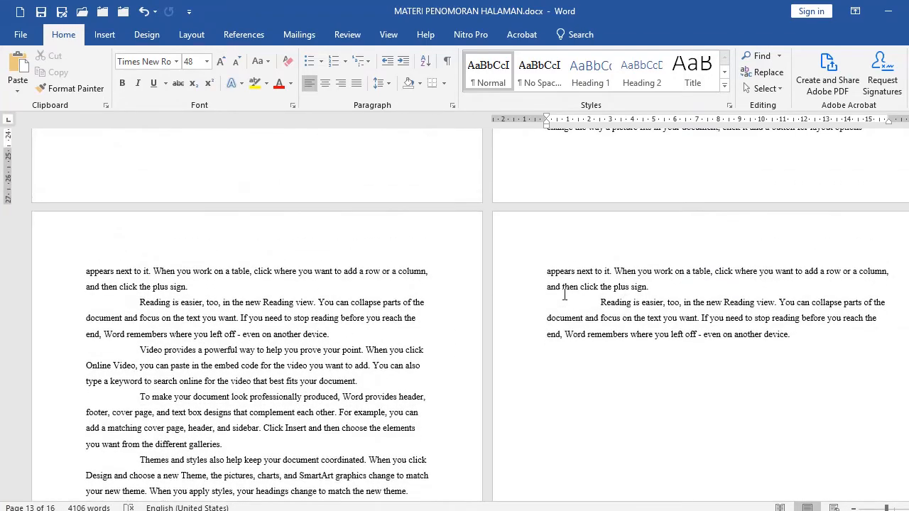
scroll(563, 270, "up", 10)
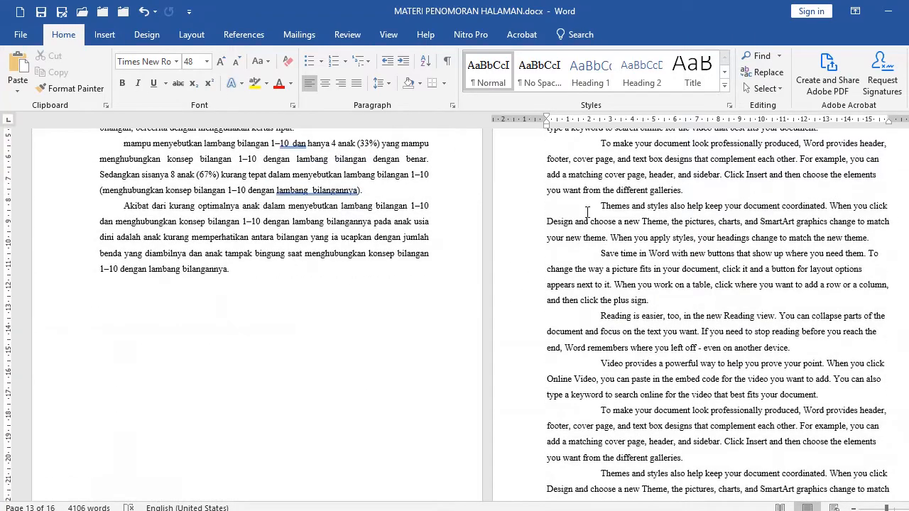
scroll(587, 212, "up", 10)
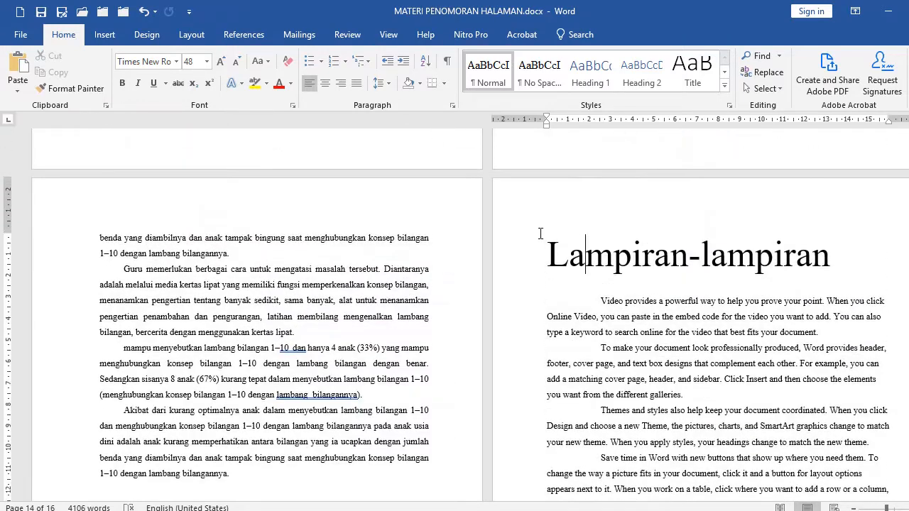
left_click(614, 272)
Return to the beginning of the document and review the roman and arabic page numbering through BAB II.
scroll(557, 384, "down", 5)
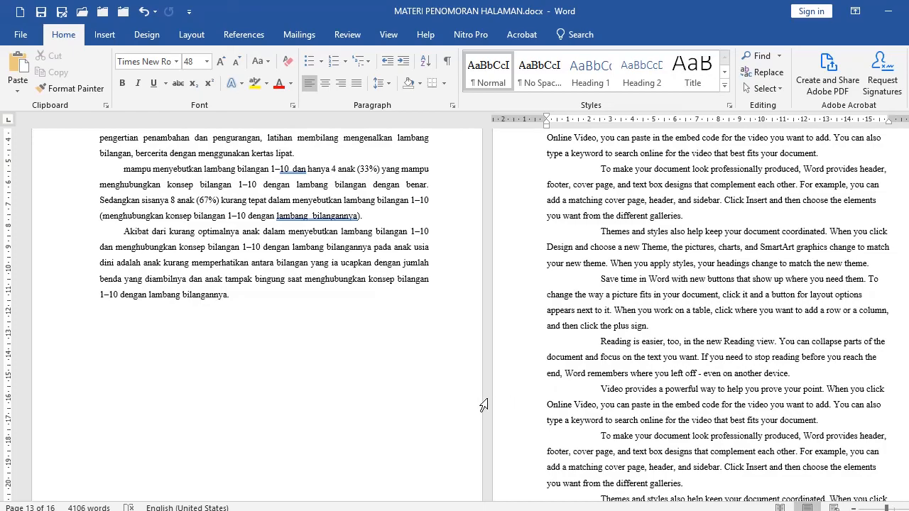
scroll(403, 376, "up", 5)
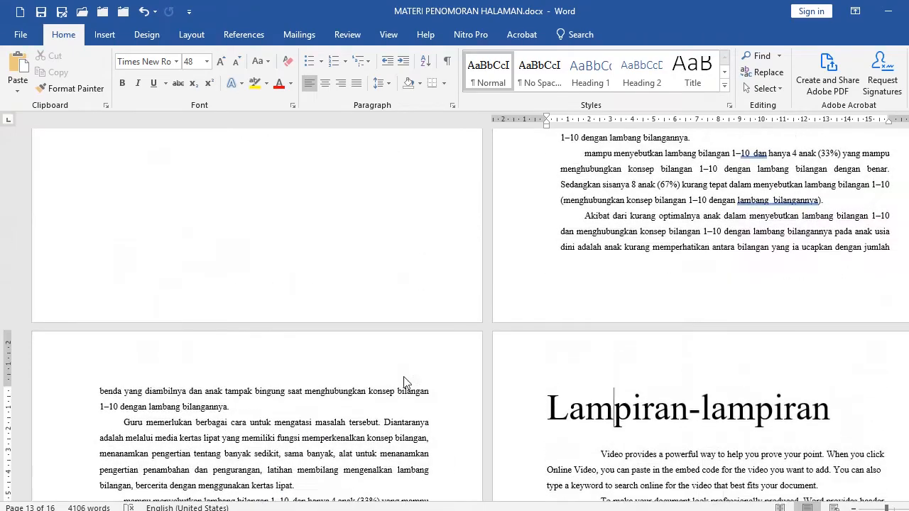
scroll(903, 180, "up", 20)
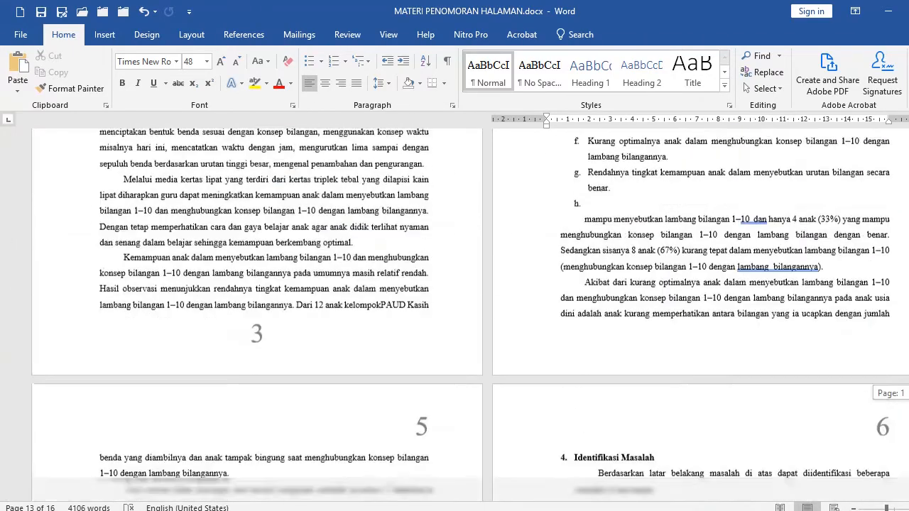
left_click(678, 197)
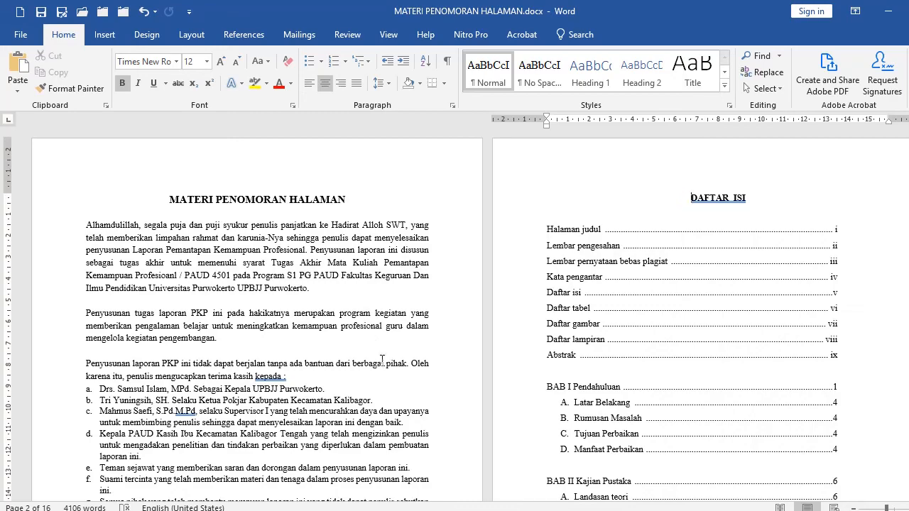
scroll(384, 362, "down", 8)
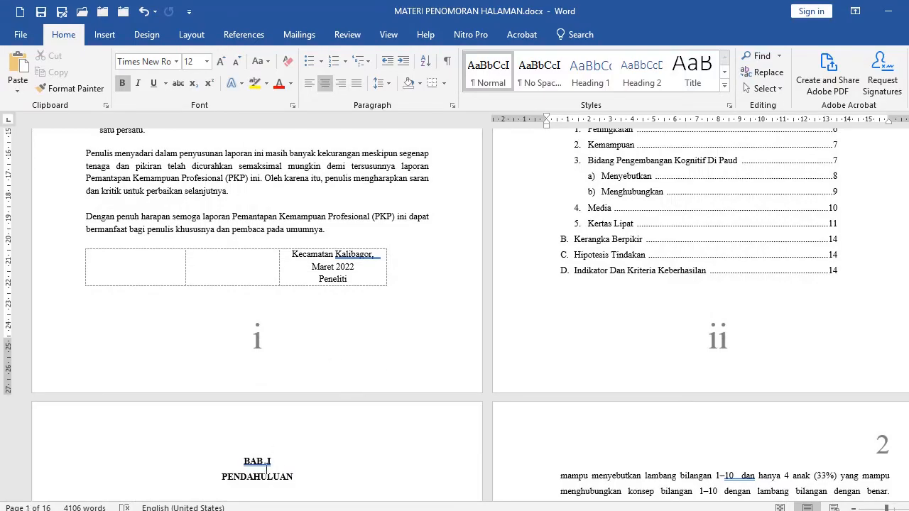
scroll(312, 411, "down", 3)
left_click(308, 419)
double_click(308, 418)
scroll(554, 474, "down", 5)
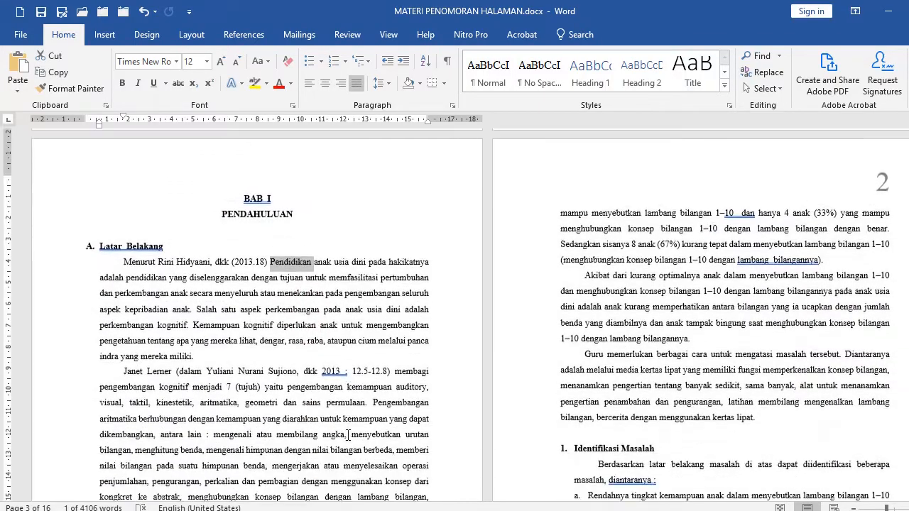
scroll(553, 474, "up", 5)
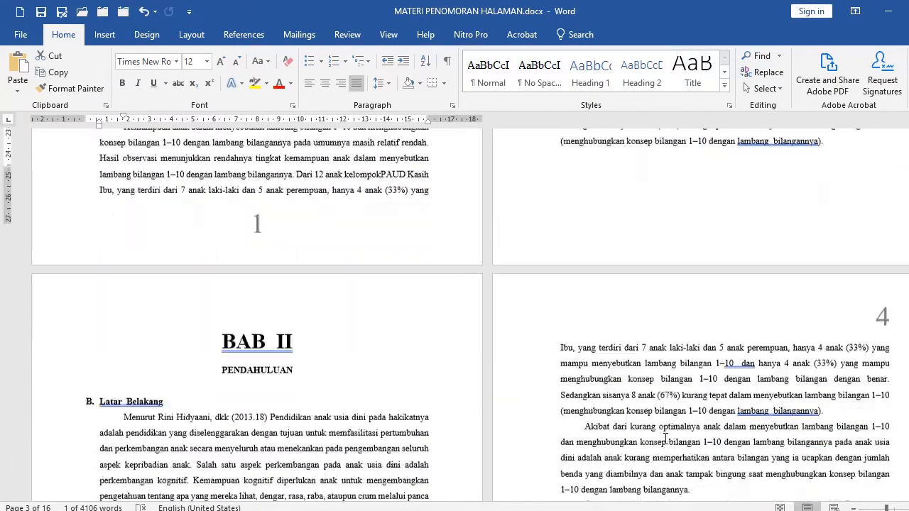
left_click(388, 406)
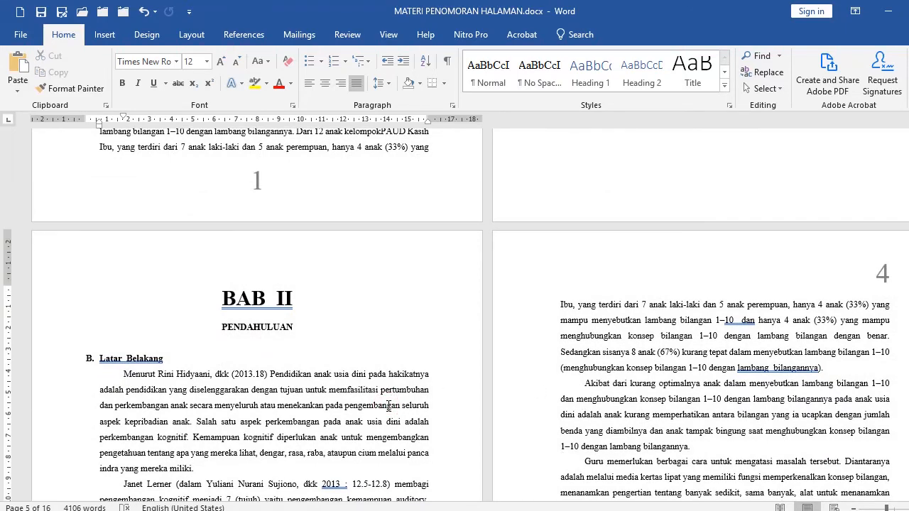